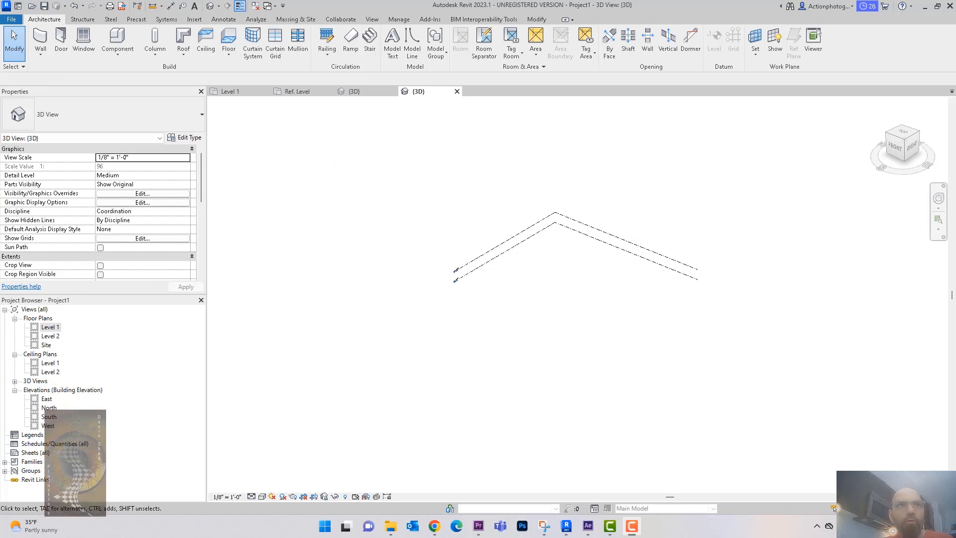
- Examine the Level 1 and Level 2 datums from several angles in the 3D view
click(642, 197)
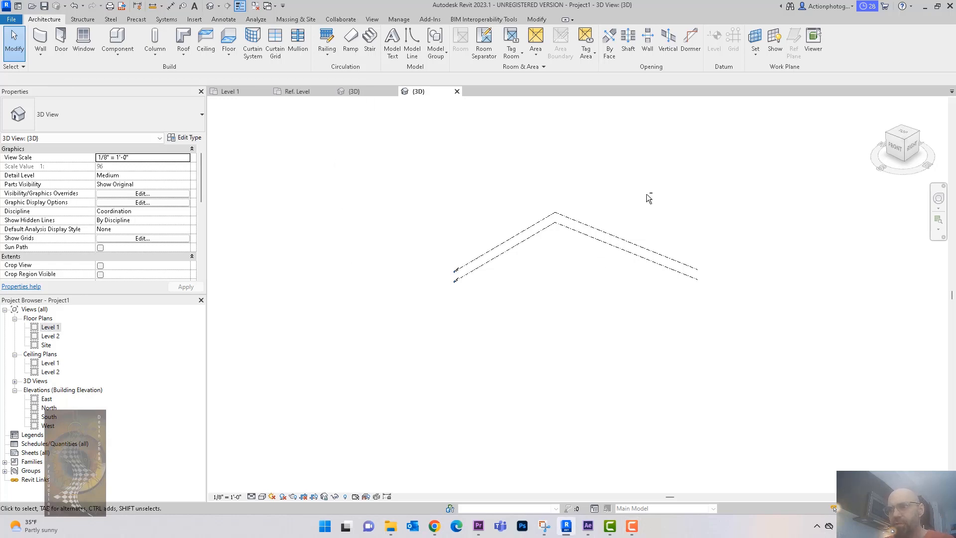
shift+middle_drag(650, 198, 659, 211)
middle_drag(592, 330, 505, 356)
scroll(493, 321, up, 1)
scroll(497, 323, up, 1)
middle_drag(494, 317, 536, 322)
scroll(532, 319, up, 1)
scroll(532, 320, down, 1)
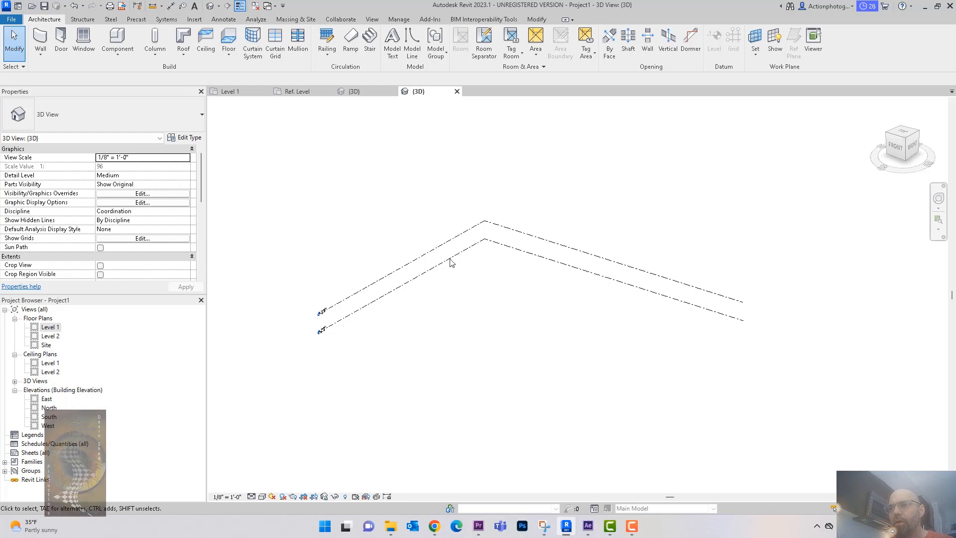
shift+middle_drag(451, 298, 485, 310)
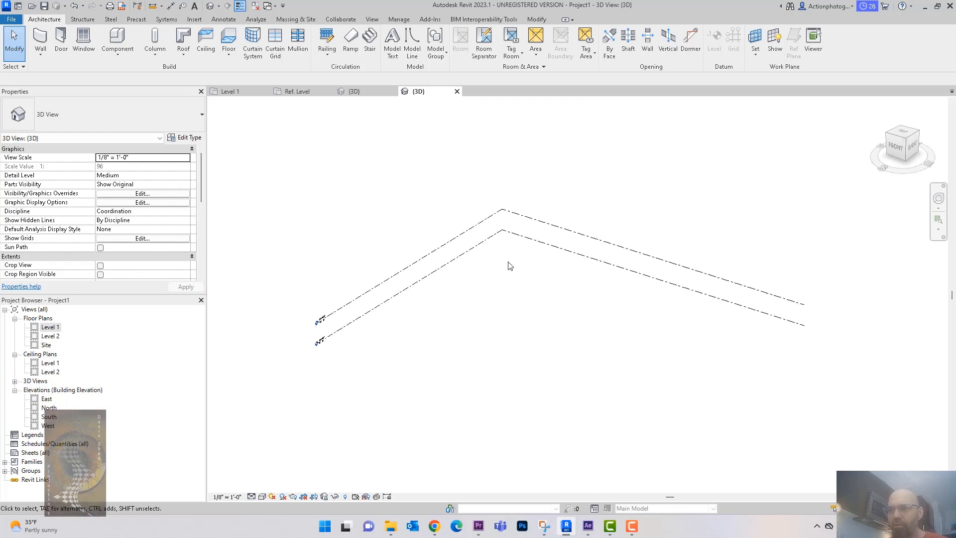
shift+middle_drag(504, 303, 536, 274)
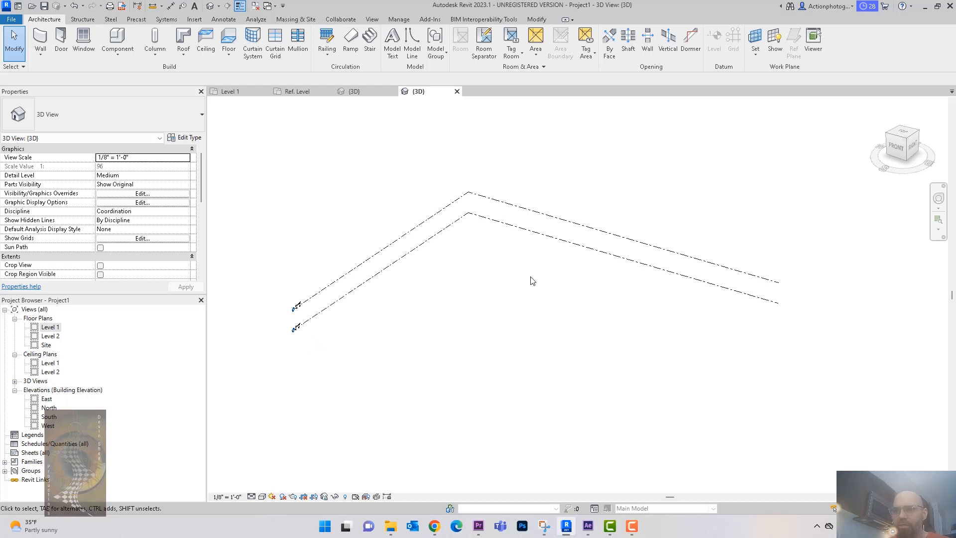
shift+middle_drag(532, 281, 602, 243)
shift+middle_drag(633, 183, 654, 198)
scroll(635, 202, up, 1)
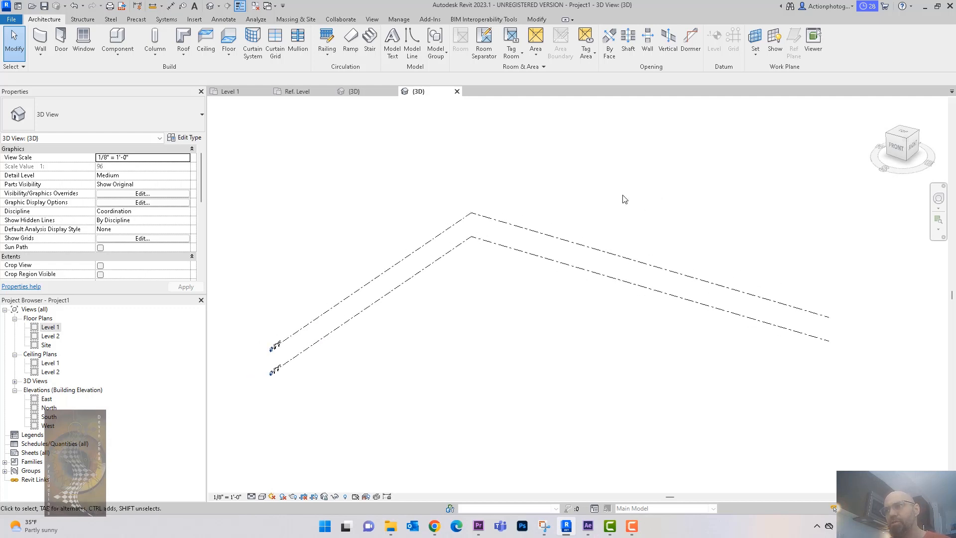
middle_drag(618, 199, 646, 198)
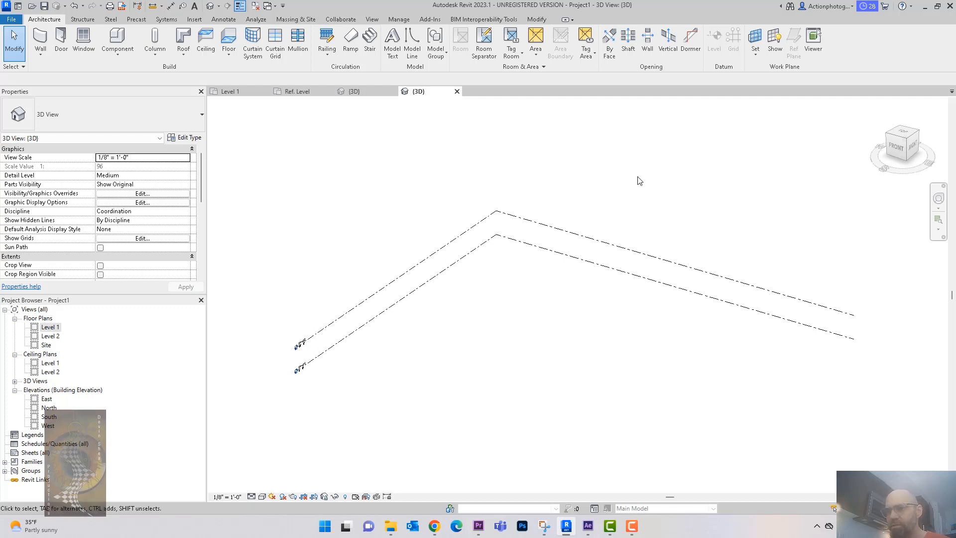
shift+middle_drag(639, 180, 642, 149)
shift+middle_drag(477, 204, 487, 160)
scroll(443, 201, up, 1)
mouse_move(444, 204)
shift+middle_down()
mouse_move(458, 208)
mouse_move(429, 199)
shift+middle_up()
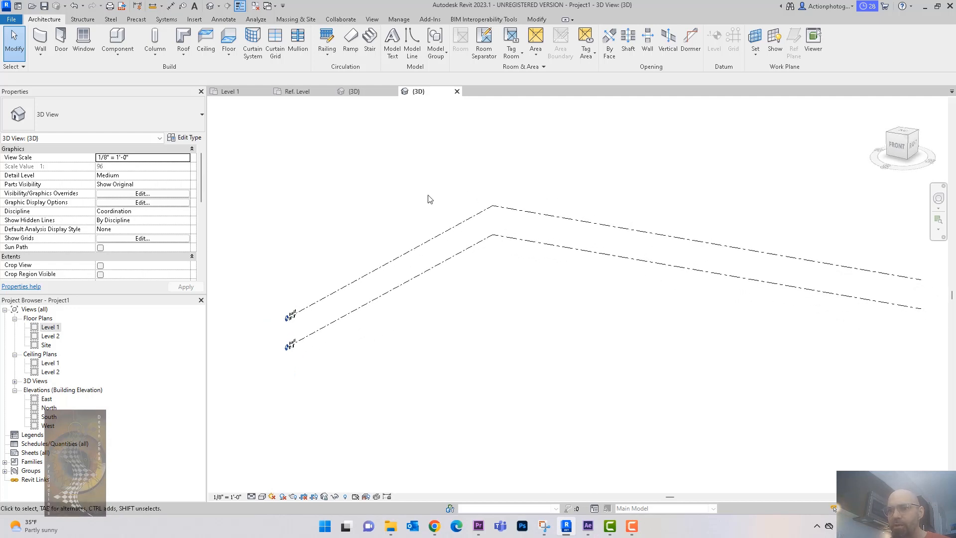
scroll(312, 274, up, 5)
scroll(329, 254, down, 6)
shift+middle_drag(442, 262, 458, 260)
scroll(368, 268, up, 2)
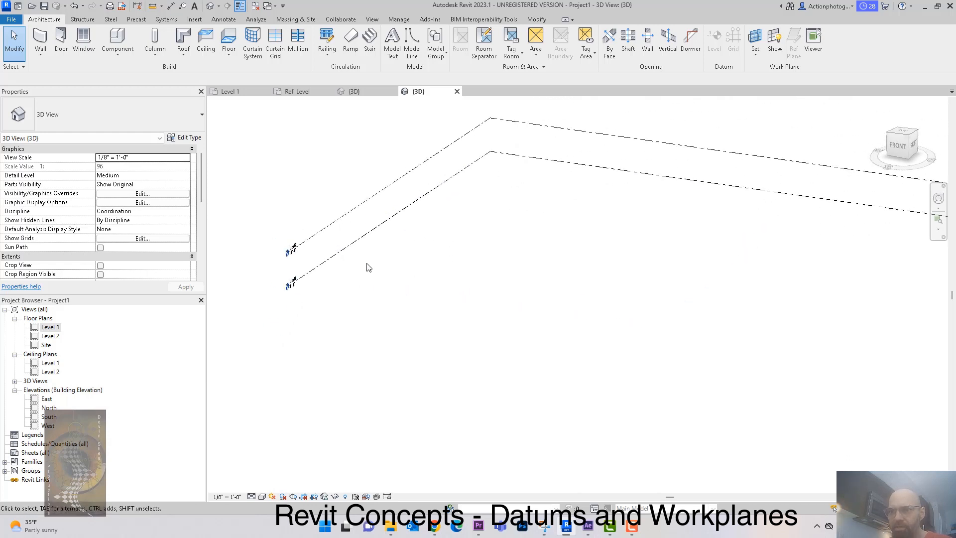
click(358, 250)
click(387, 352)
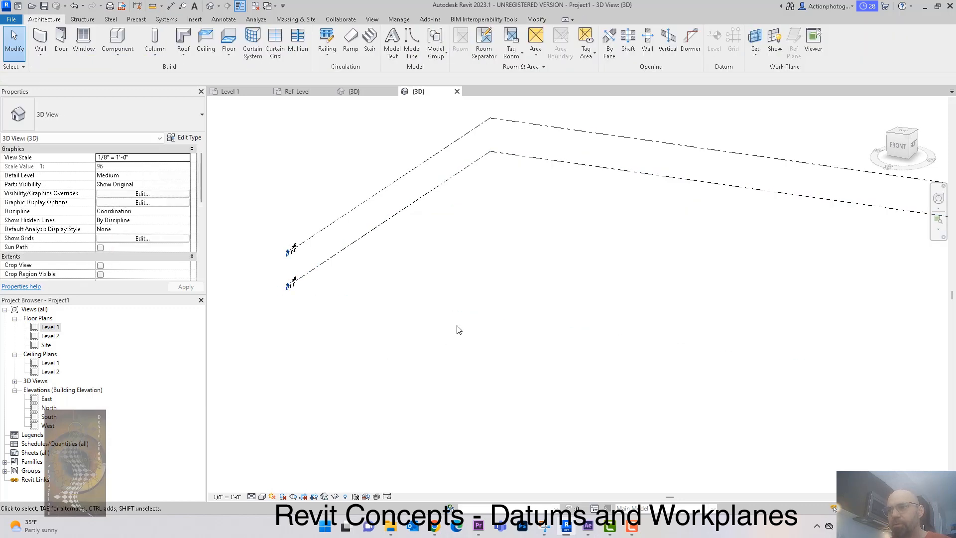
shift+middle_drag(456, 328, 452, 332)
middle_drag(431, 250, 421, 302)
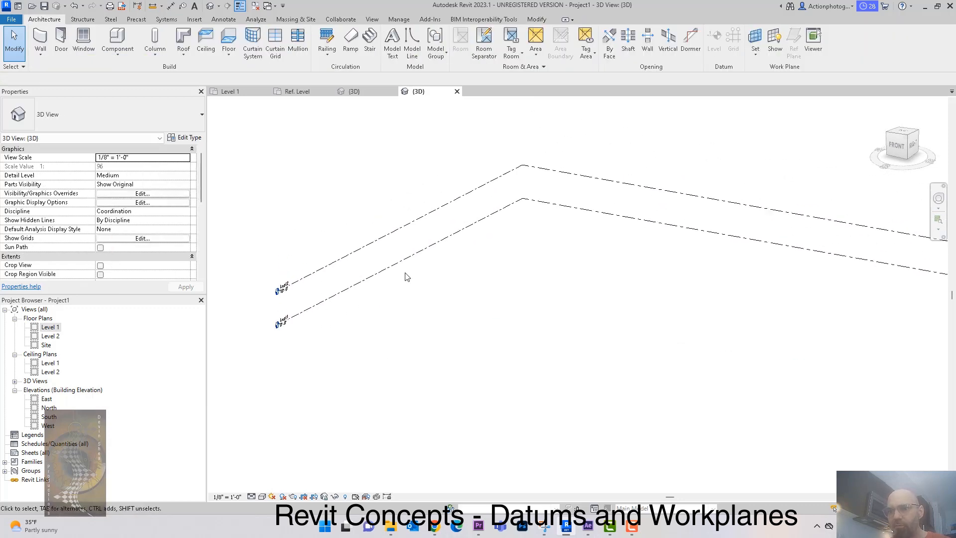
shift+middle_drag(477, 313, 496, 294)
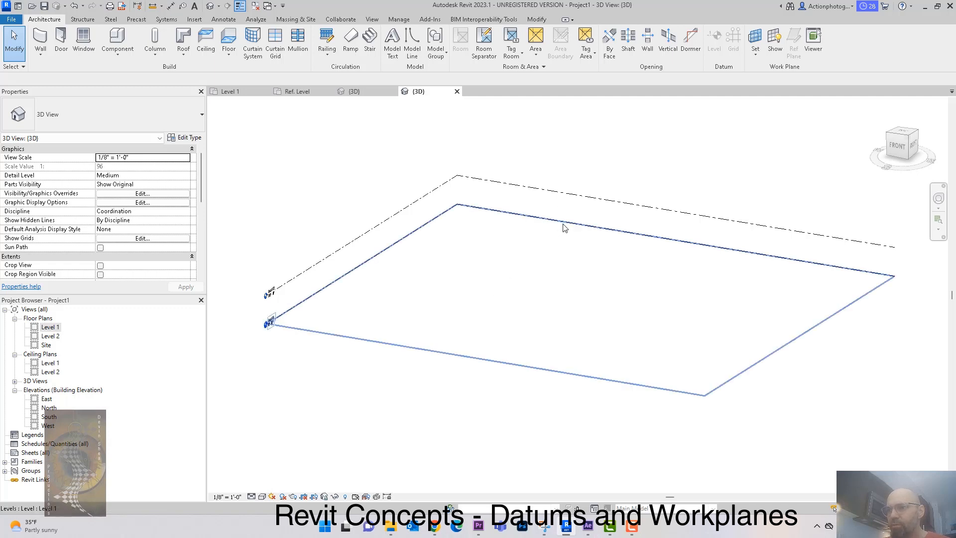
shift+middle_drag(656, 153, 652, 161)
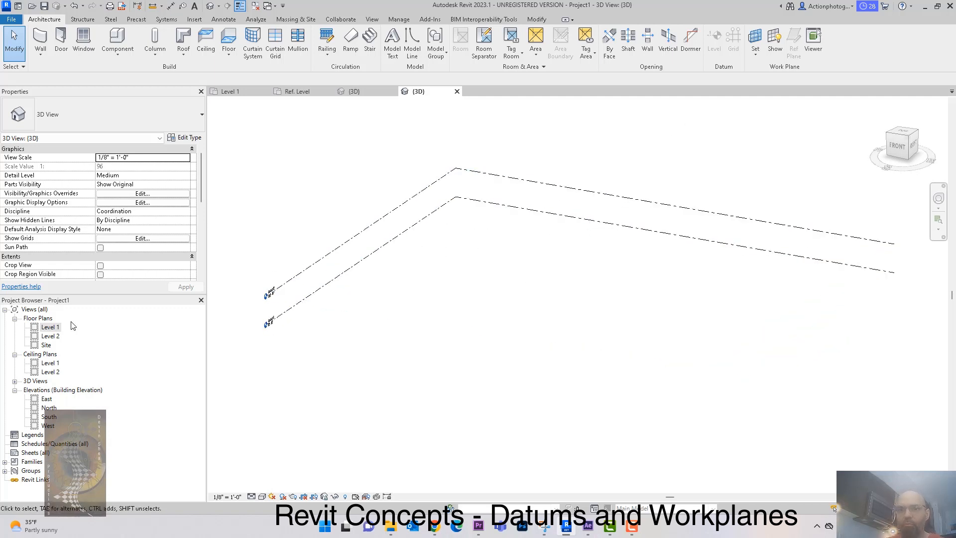
- Hide the work plane in the Level 1 floor plan and draw a closed rectangle of Generic - 8" walls between the elevation markers
double_click(50, 327)
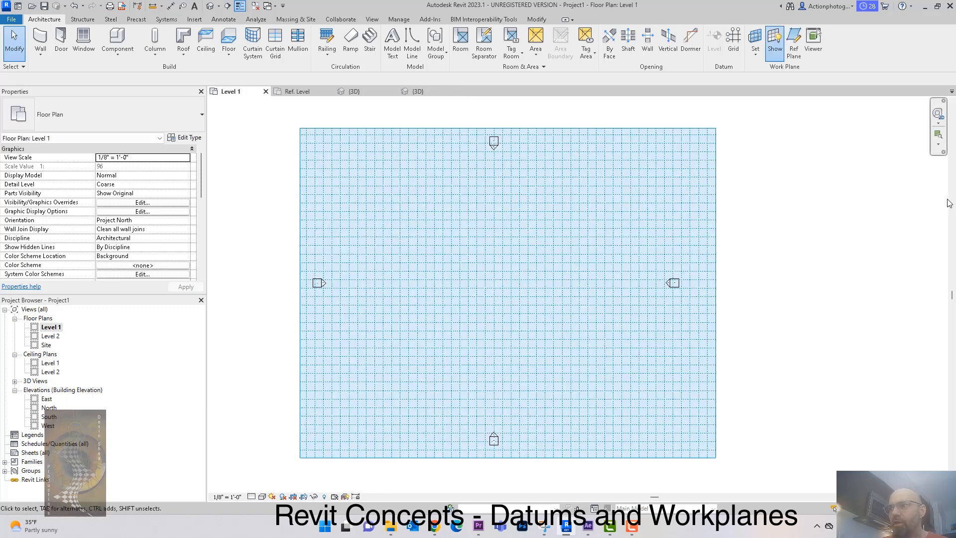
click(774, 41)
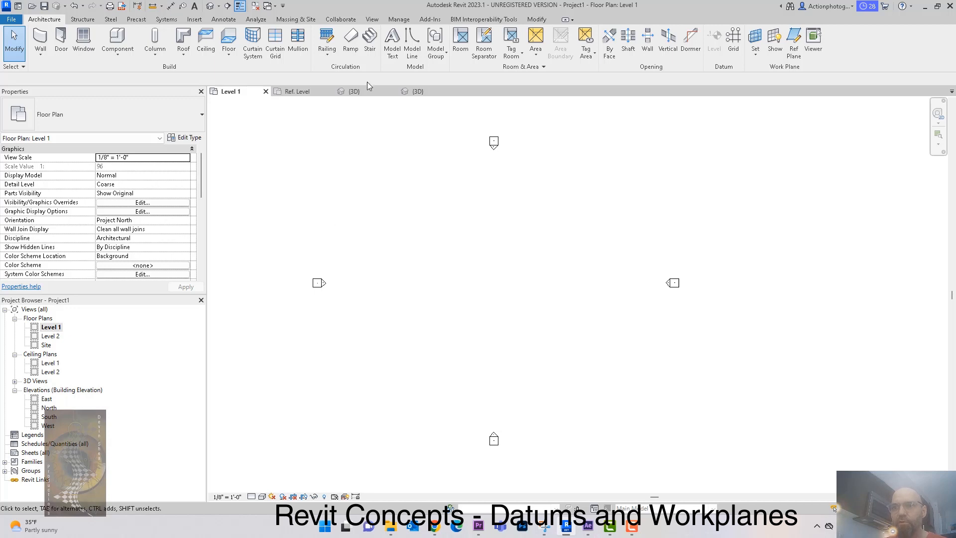
click(41, 55)
click(65, 70)
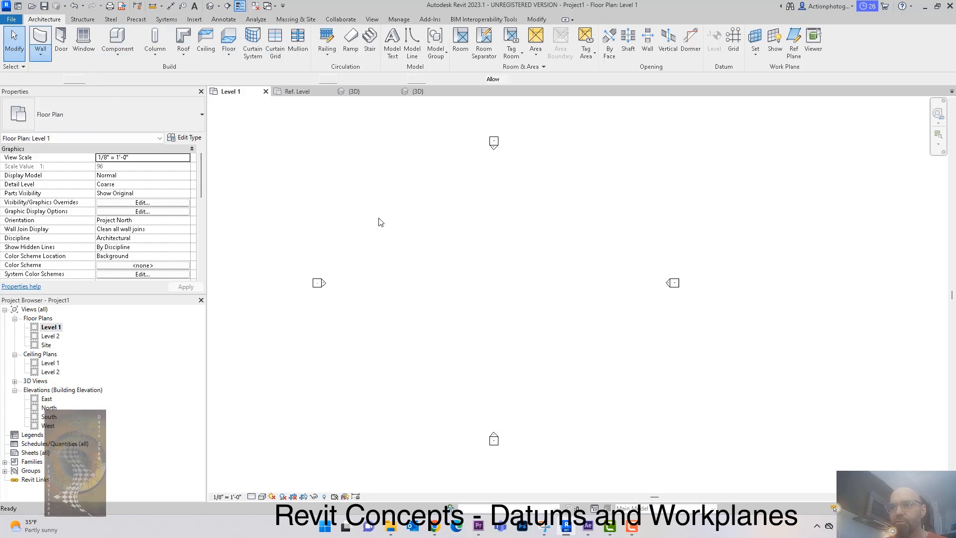
click(436, 33)
click(416, 197)
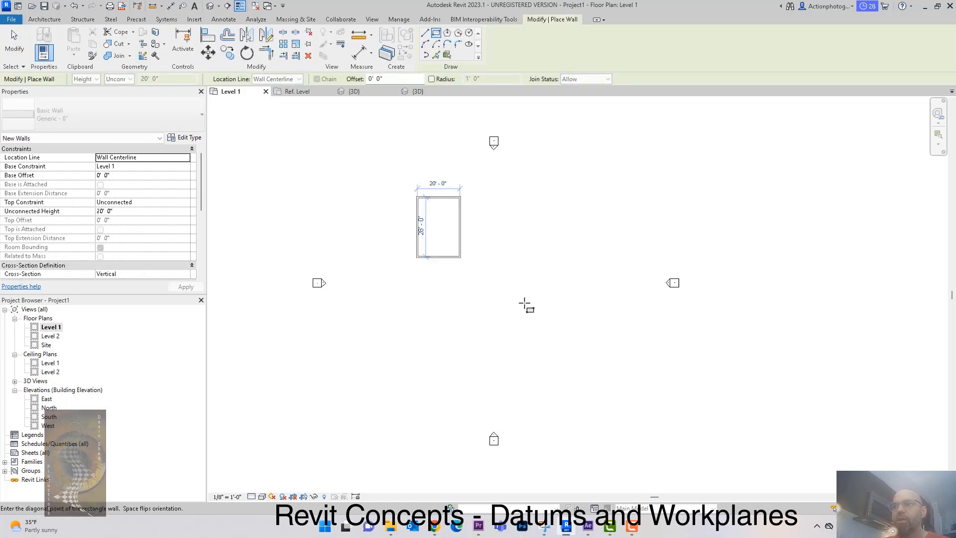
click(536, 317)
key(Escape)
key(Escape)
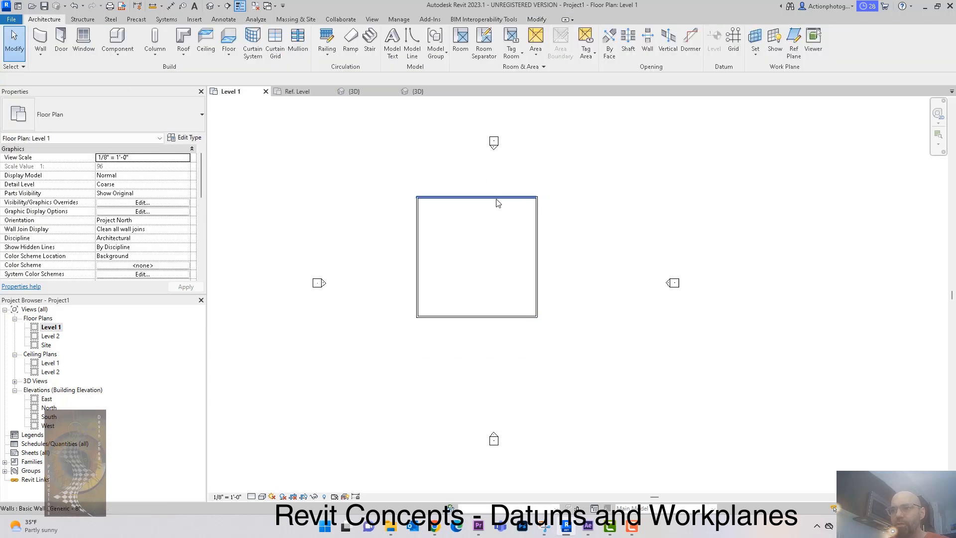
- In the 3D view, set the top constraint of all four walls to Up to level: Level 2
key(Tab)
click(498, 203)
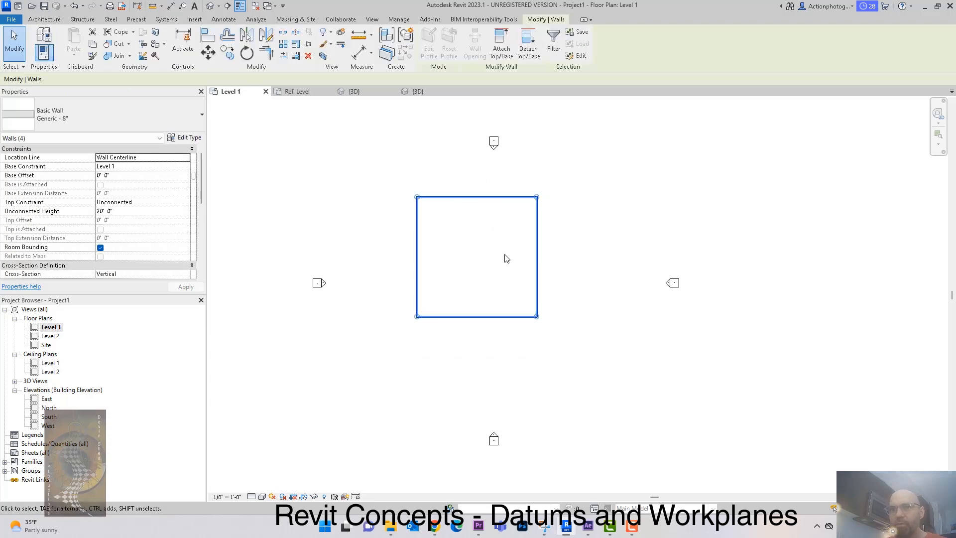
click(210, 6)
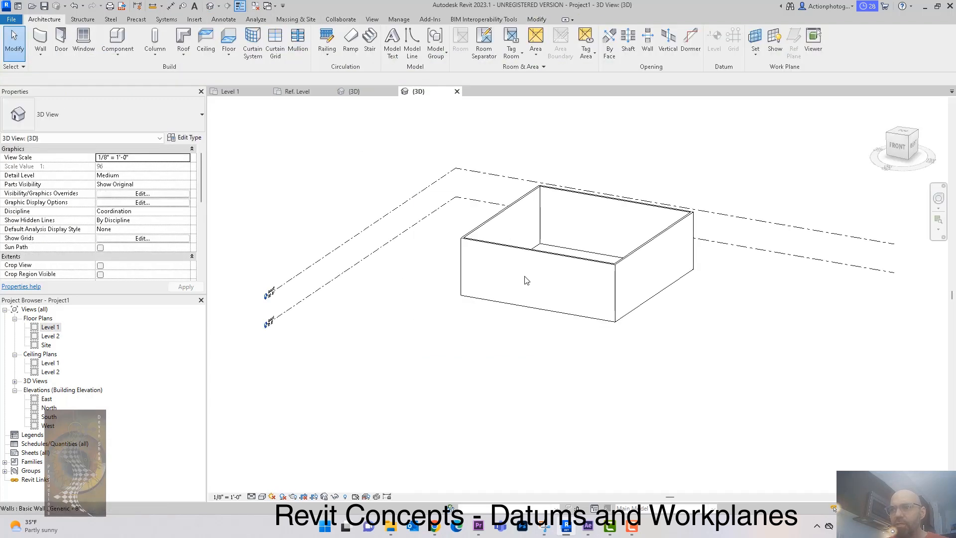
shift+middle_drag(518, 232, 487, 291)
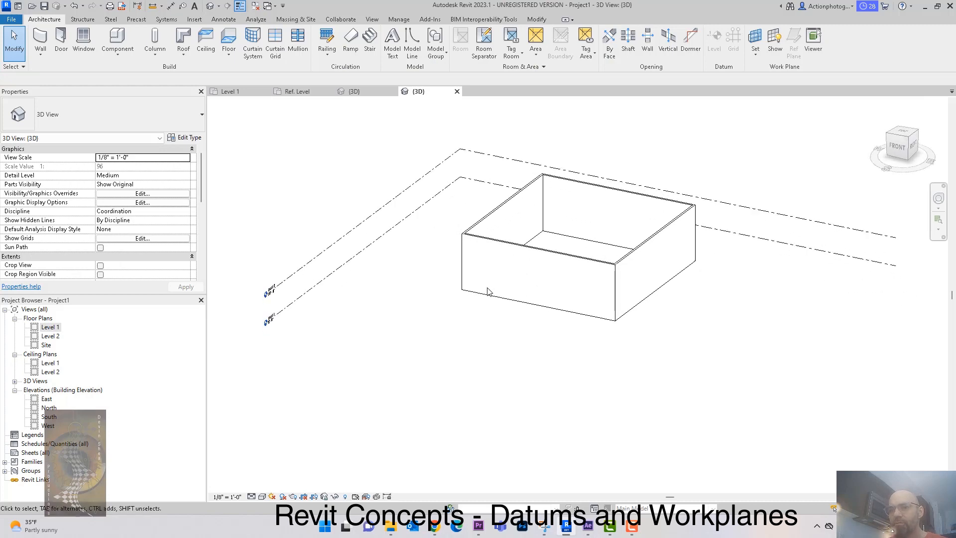
key(Tab)
click(549, 256)
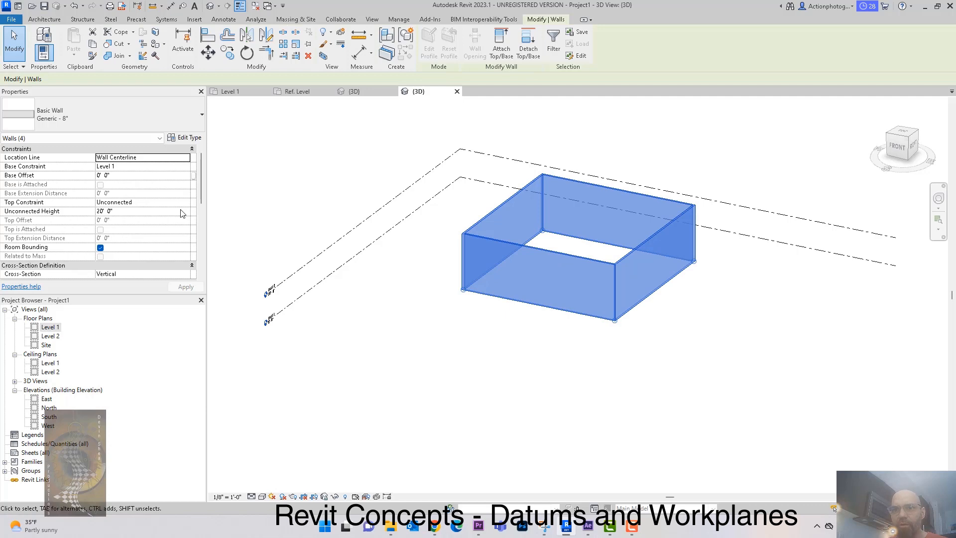
click(186, 203)
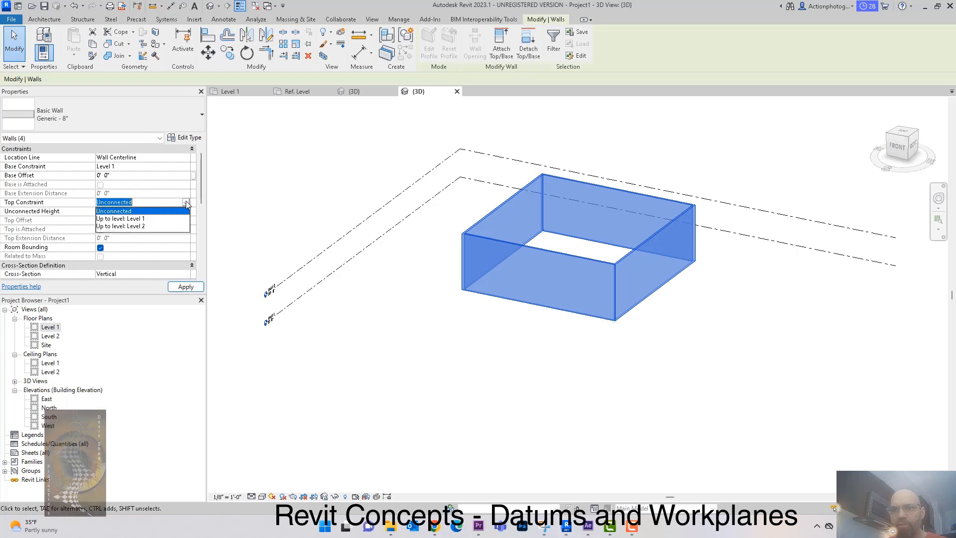
click(159, 227)
click(498, 364)
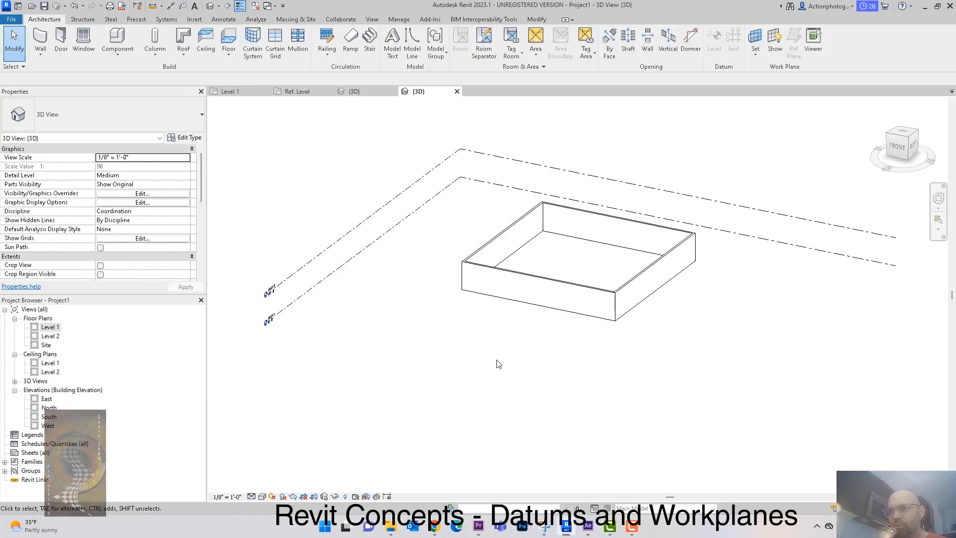
- Set the elevation of the Level 2 datum to 15' and deselect it
scroll(373, 298, up, 2)
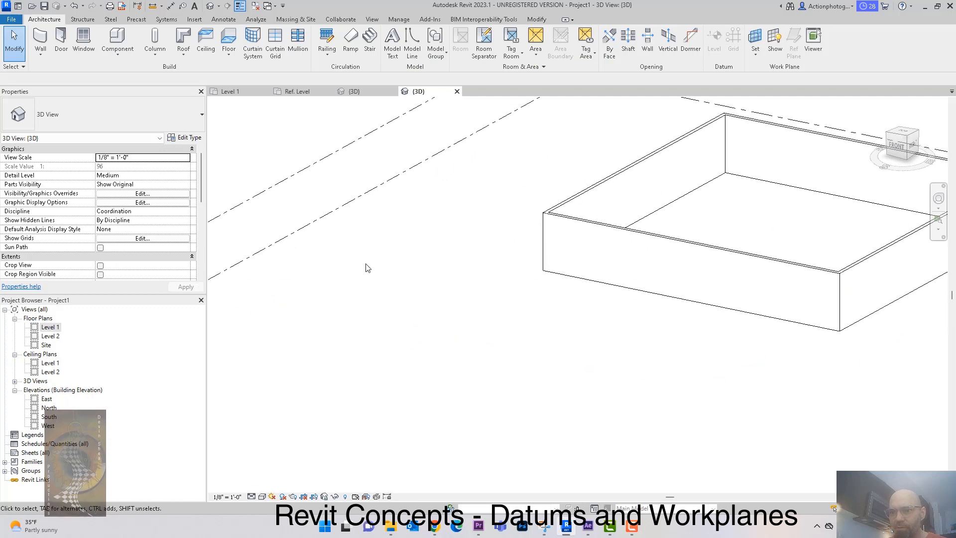
click(262, 191)
middle_drag(356, 274, 563, 298)
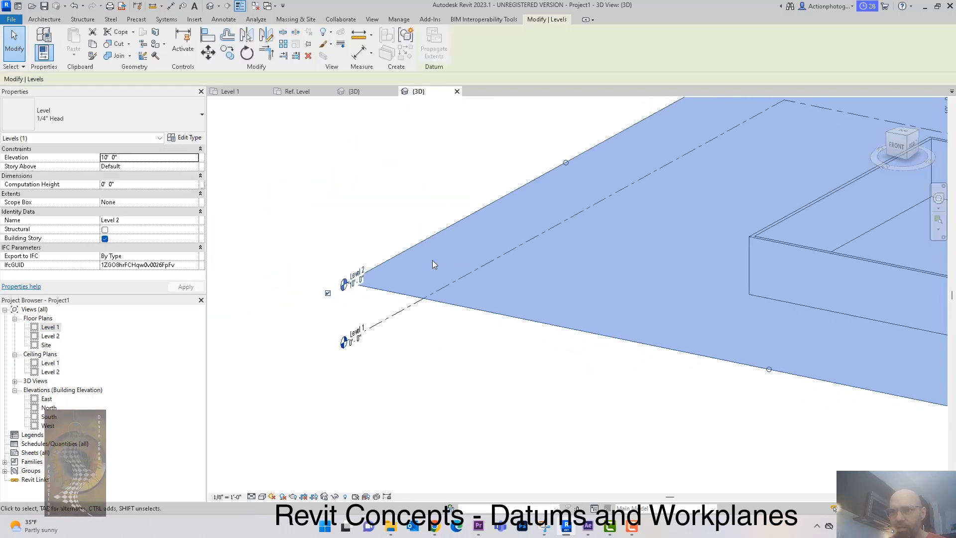
click(359, 287)
text(1)
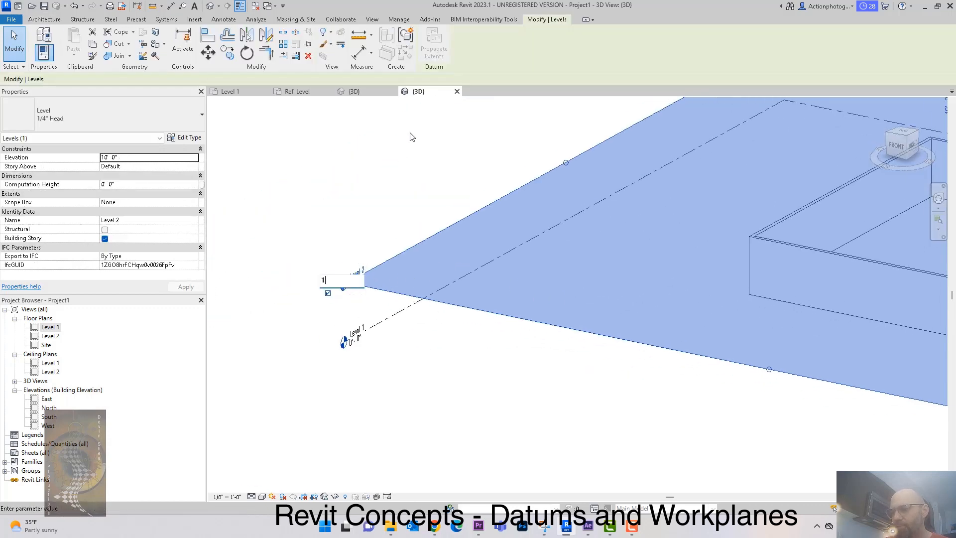
text(5)
key(Return)
shift+middle_drag(630, 401, 632, 423)
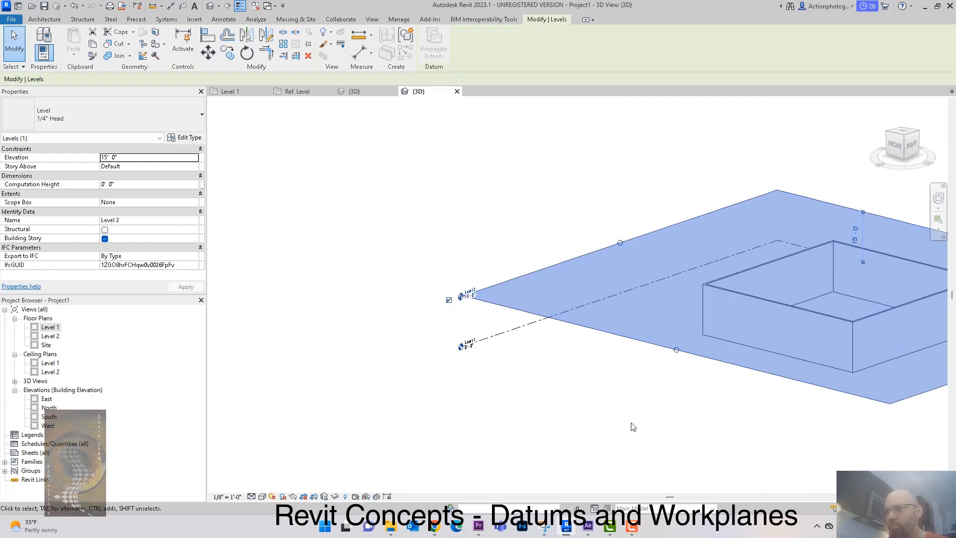
scroll(451, 363, down, 2)
click(453, 352)
- Show the active work plane grid around the walls in the 3D view
shift+middle_drag(456, 342, 468, 366)
scroll(506, 345, up, 2)
scroll(501, 356, down, 2)
click(755, 54)
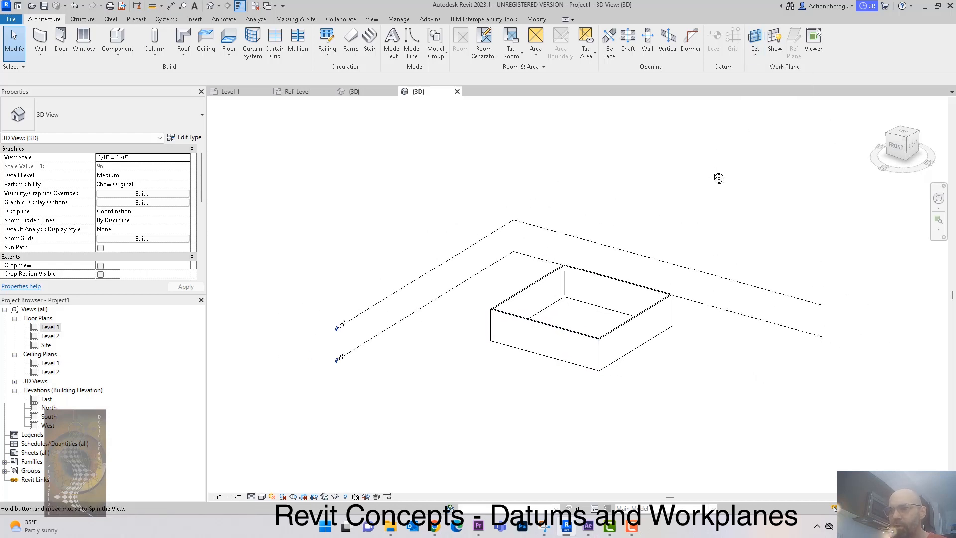
click(774, 50)
mouse_move(738, 196)
shift+middle_down()
mouse_move(717, 136)
mouse_move(689, 111)
mouse_move(706, 184)
mouse_move(733, 219)
mouse_move(723, 202)
shift+middle_up()
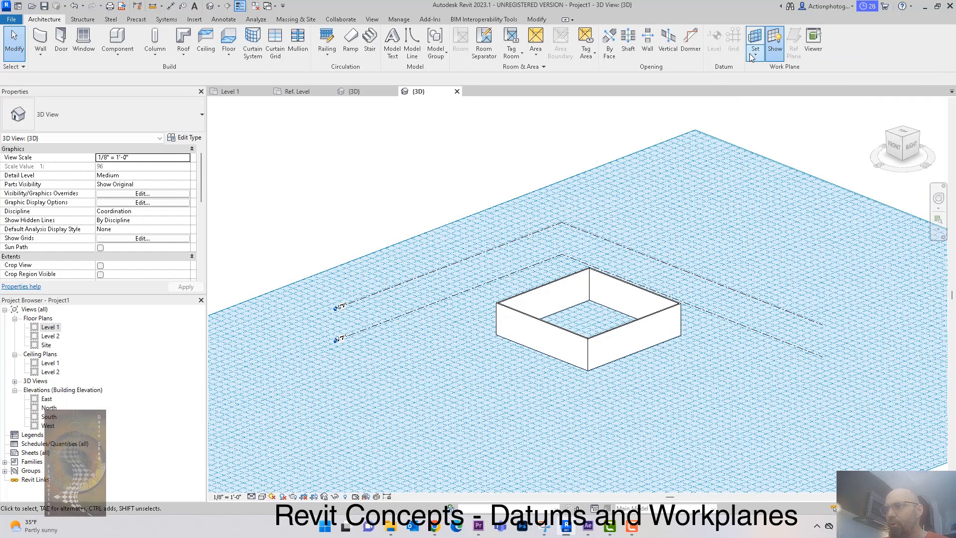
- Set the work plane by name to Level : Level 2 and select its displayed grid to inspect it from a low side angle
click(755, 54)
click(775, 72)
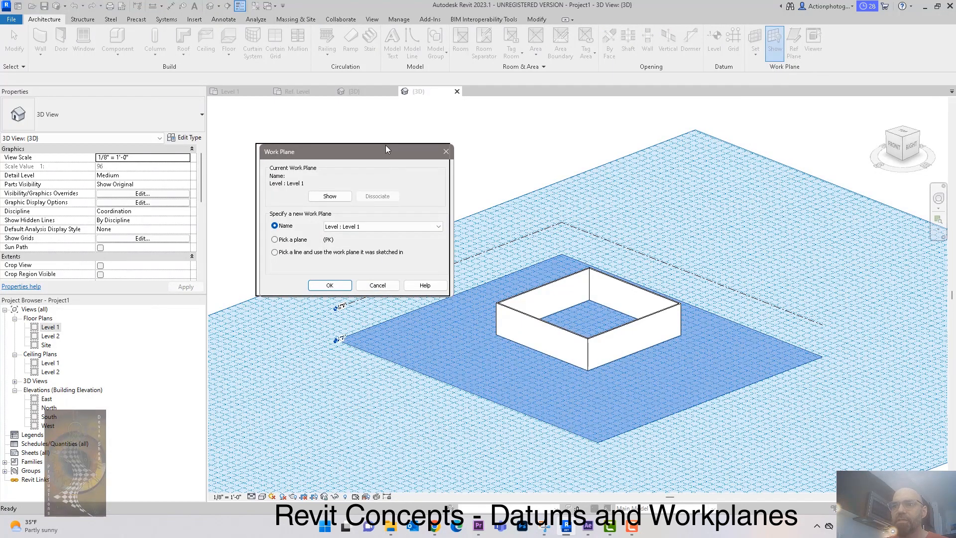
drag(390, 149, 369, 129)
click(384, 207)
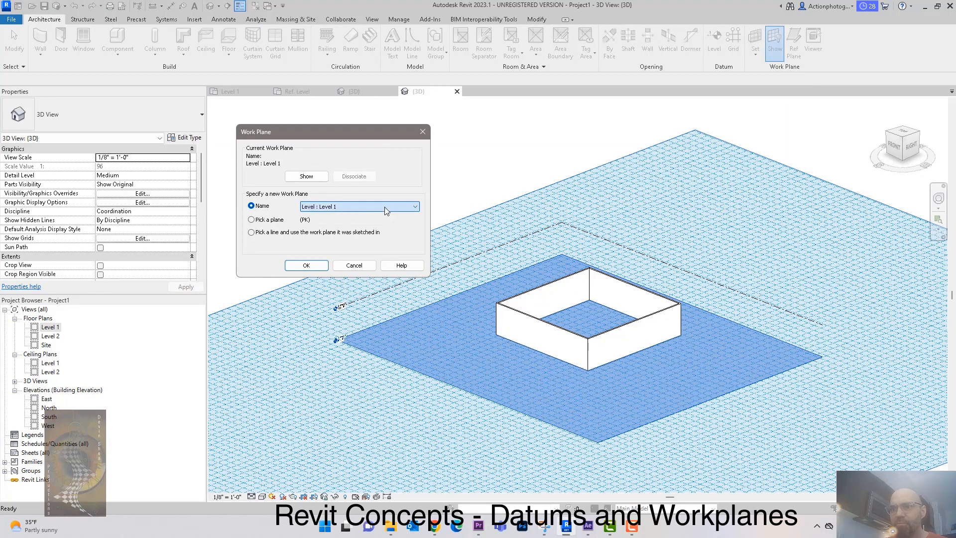
click(348, 130)
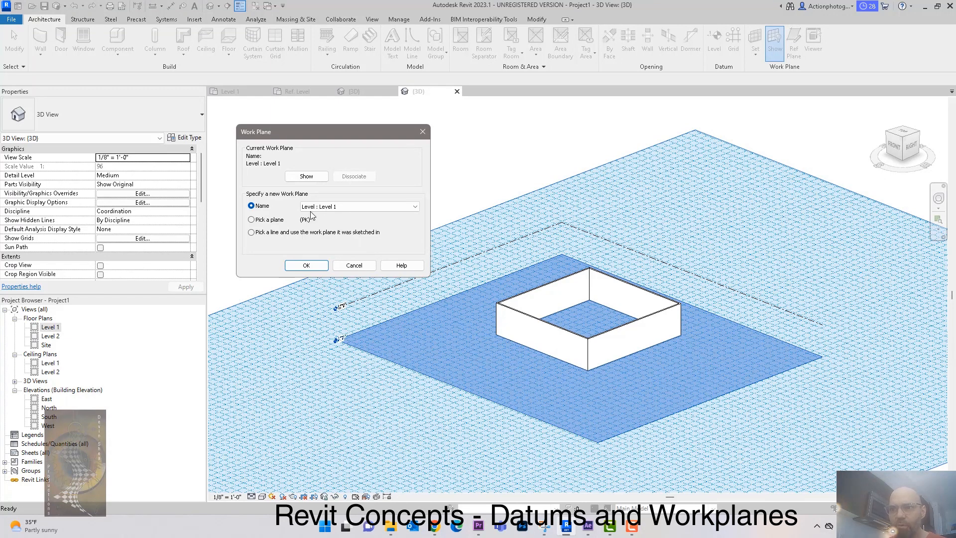
click(339, 206)
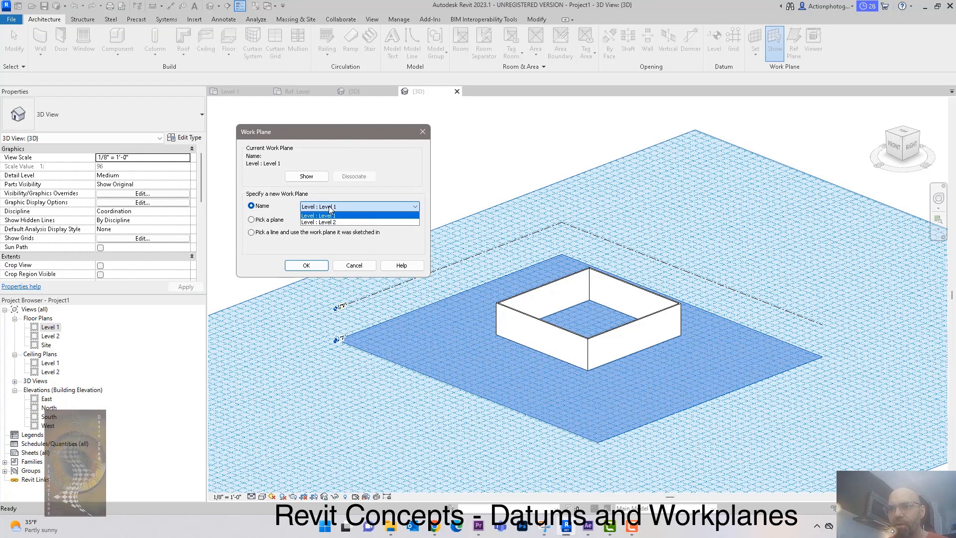
click(337, 222)
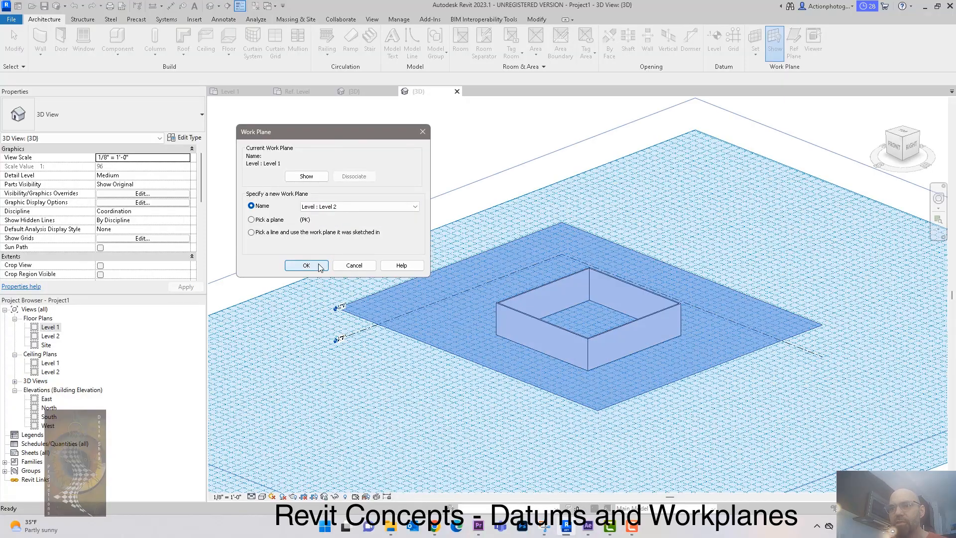
click(320, 267)
click(421, 366)
mouse_move(449, 446)
shift+middle_down()
mouse_move(450, 416)
mouse_move(401, 335)
mouse_move(422, 420)
mouse_move(437, 406)
mouse_move(464, 438)
mouse_move(479, 425)
mouse_move(469, 363)
mouse_move(471, 375)
mouse_move(468, 367)
mouse_move(514, 377)
mouse_move(501, 261)
mouse_move(511, 311)
shift+middle_up()
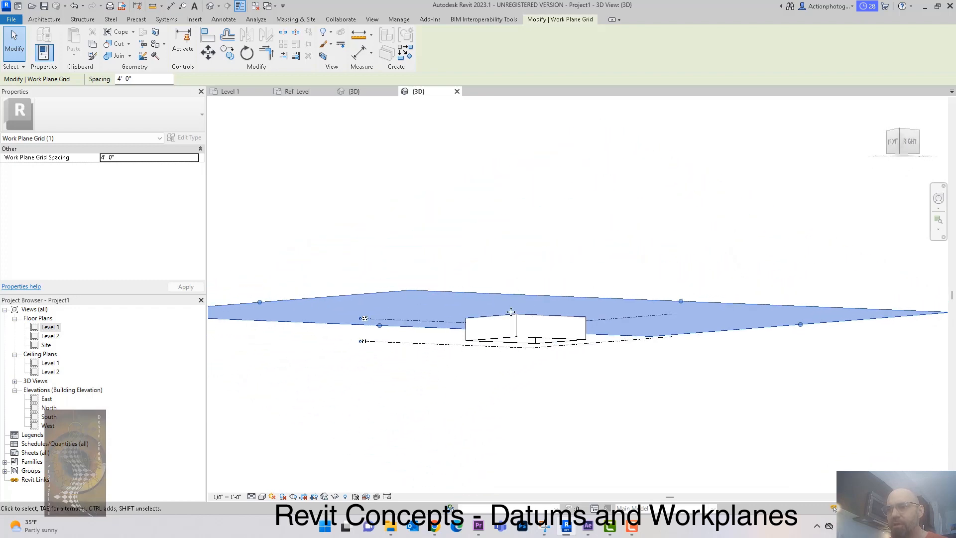
- Select the wall on the model's right side, inspect it against the Level 2 work plane from below and above, and deselect it
click(542, 326)
shift+middle_drag(545, 385, 540, 352)
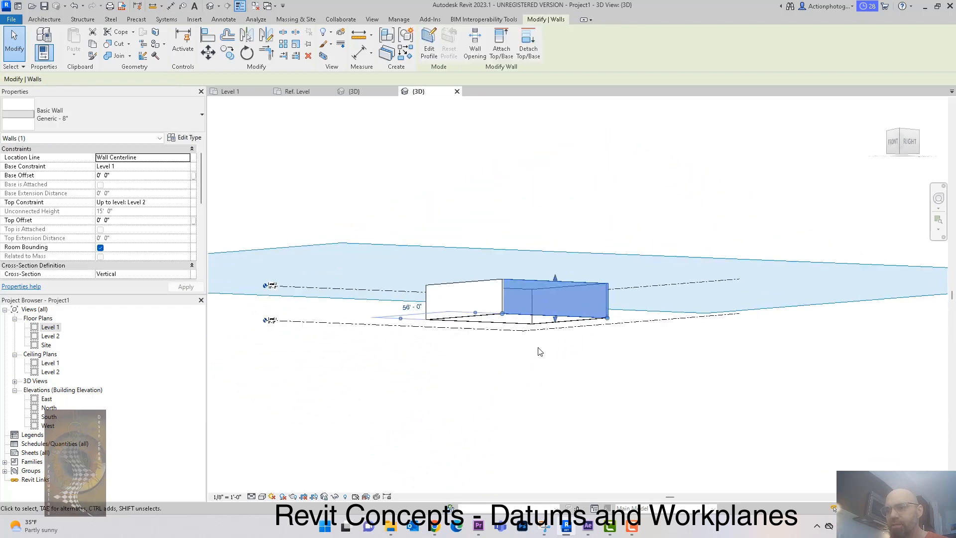
mouse_move(505, 393)
shift+middle_down()
mouse_move(533, 445)
mouse_move(533, 435)
shift+middle_up()
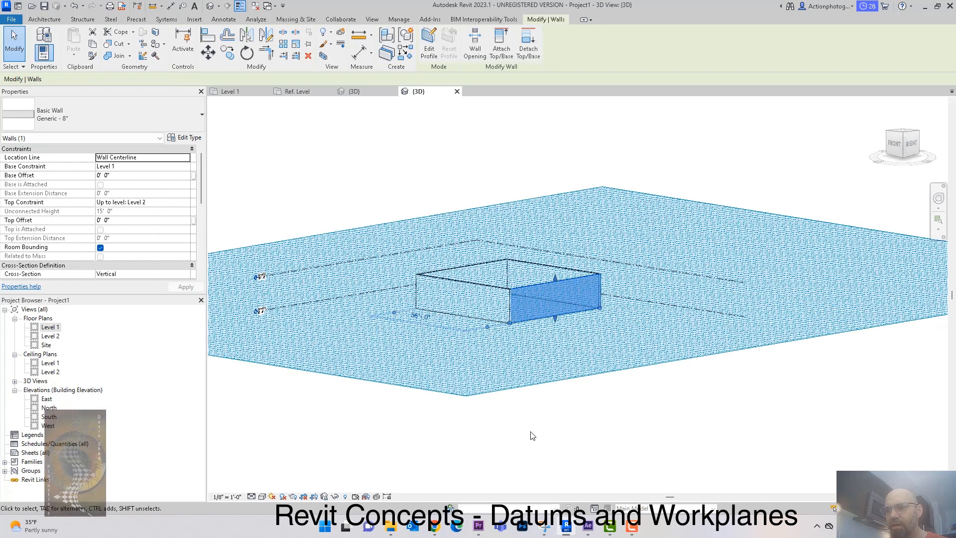
click(532, 436)
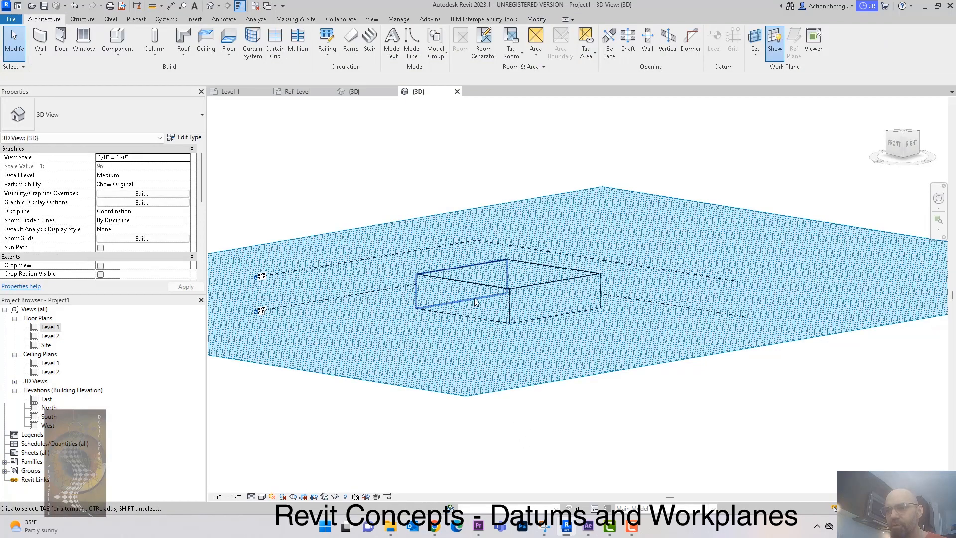
- Try a separate rectangle of Generic - 8" walls, unconnected at 20' high, beyond the existing walls, and undo it
click(47, 55)
click(80, 72)
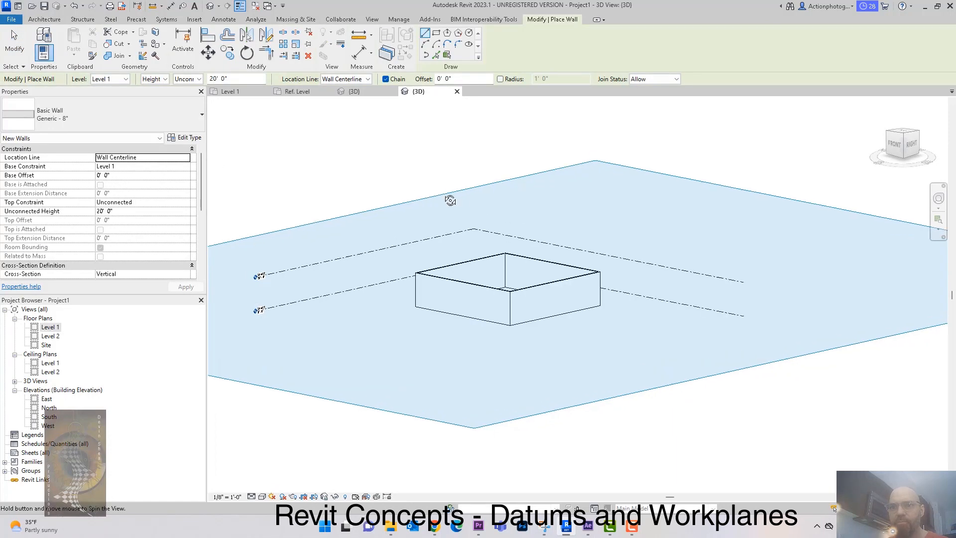
click(437, 33)
click(695, 219)
shift+middle_drag(746, 273, 729, 284)
shift+middle_drag(755, 327, 727, 294)
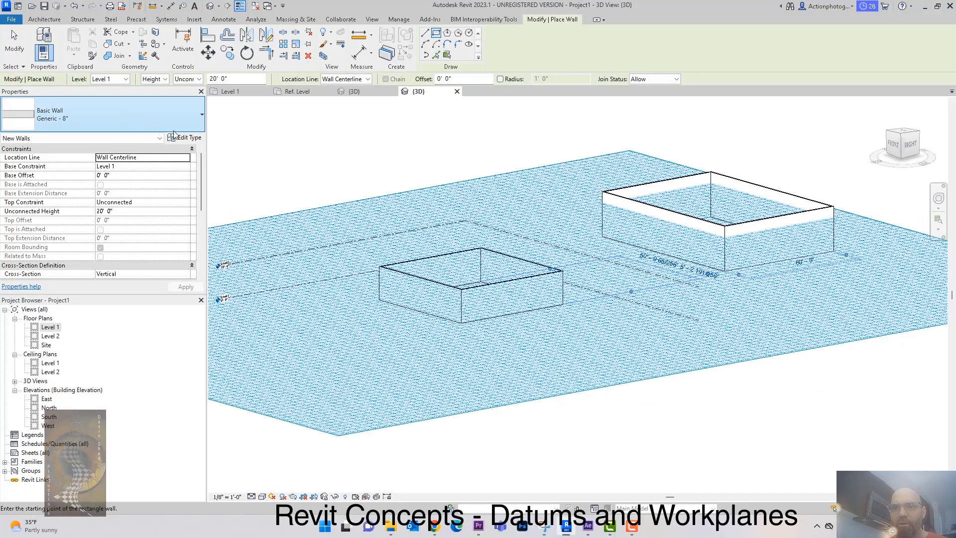
shift+middle_drag(565, 144, 537, 167)
key(Escape)
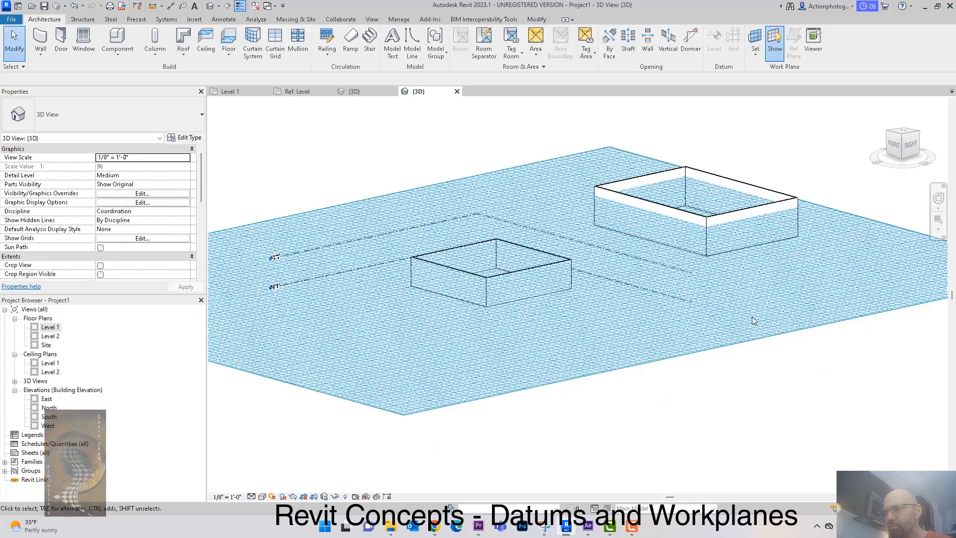
key(ctrl+z)
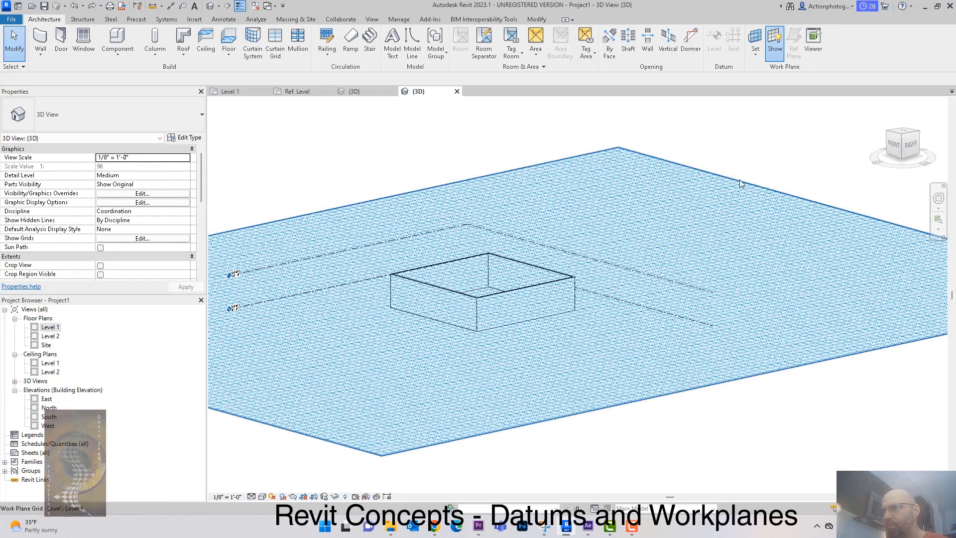
- Hide the work plane grid and set a new work plane by picking the outer face of the model's right-side wall
click(775, 42)
shift+middle_drag(655, 182, 673, 211)
click(755, 45)
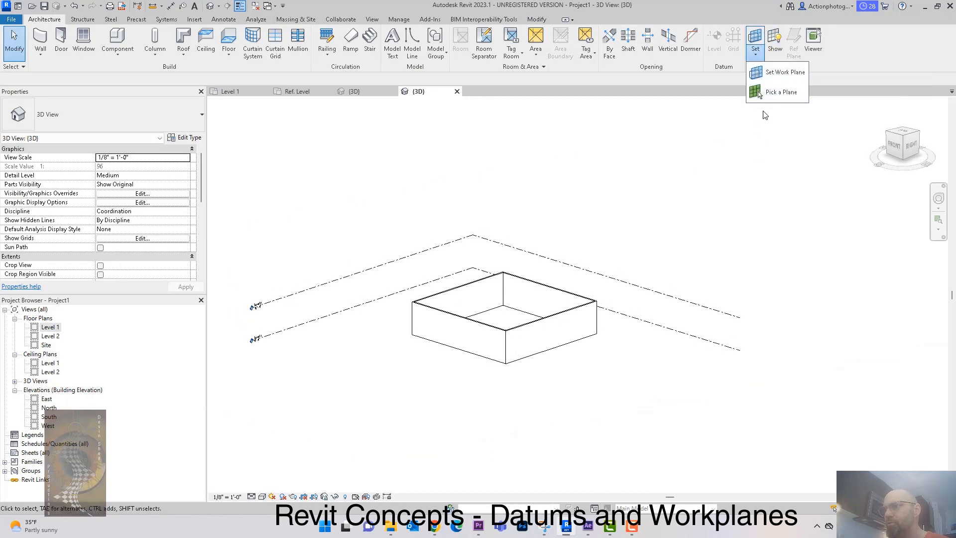
click(779, 71)
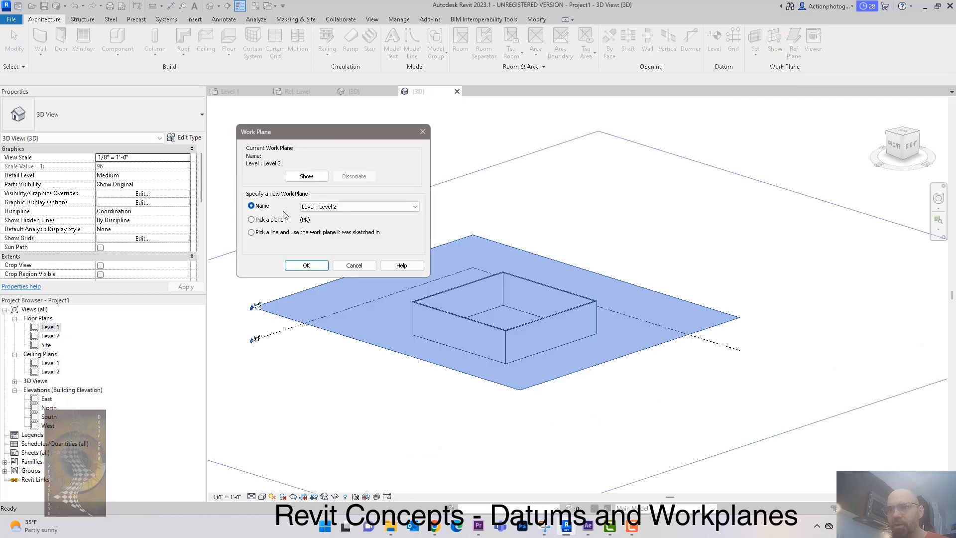
click(304, 264)
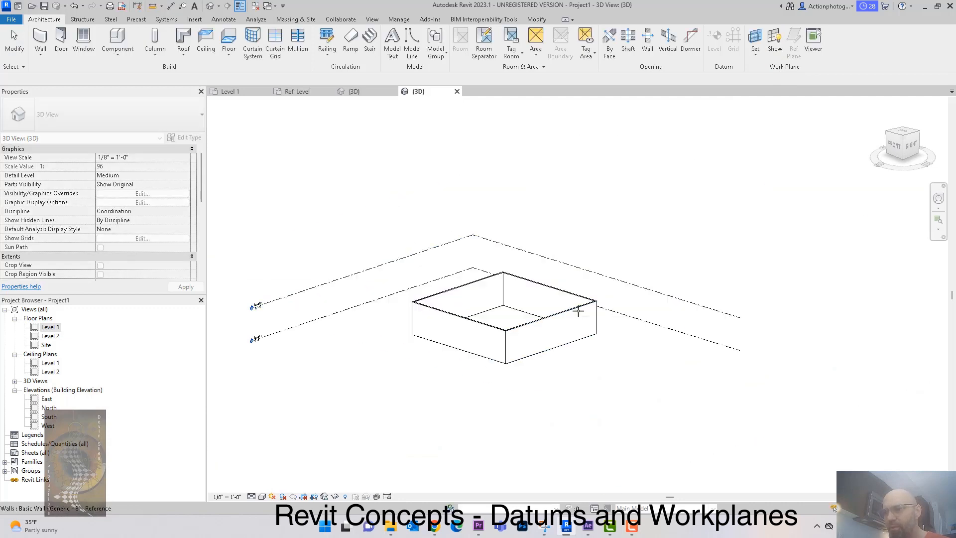
click(586, 321)
scroll(616, 362, up, 3)
- Show the work plane grid on the picked wall face, inspect it, and hide it again
click(774, 43)
shift+middle_drag(647, 324, 658, 366)
click(775, 40)
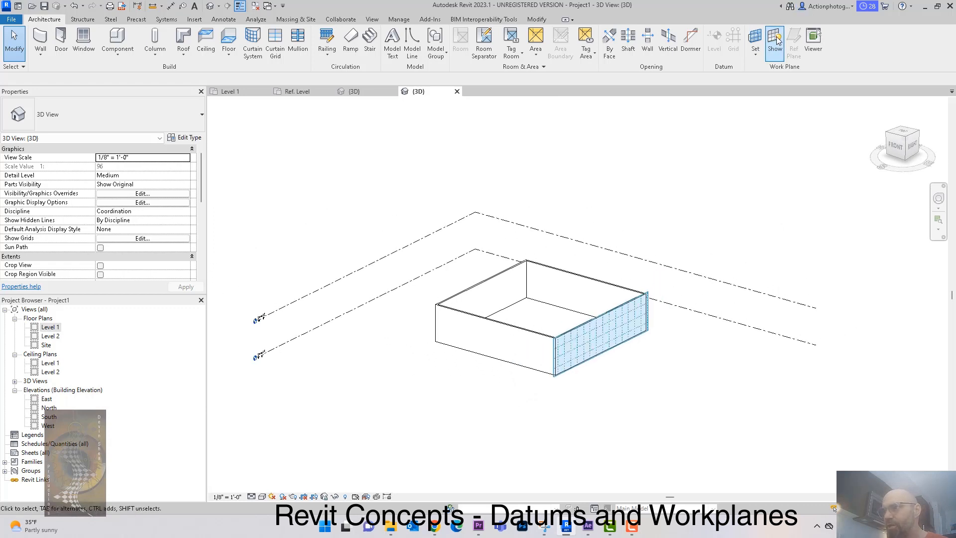
- Select the whole chain of four connected walls and delete it, leaving only the level datums
key(Tab)
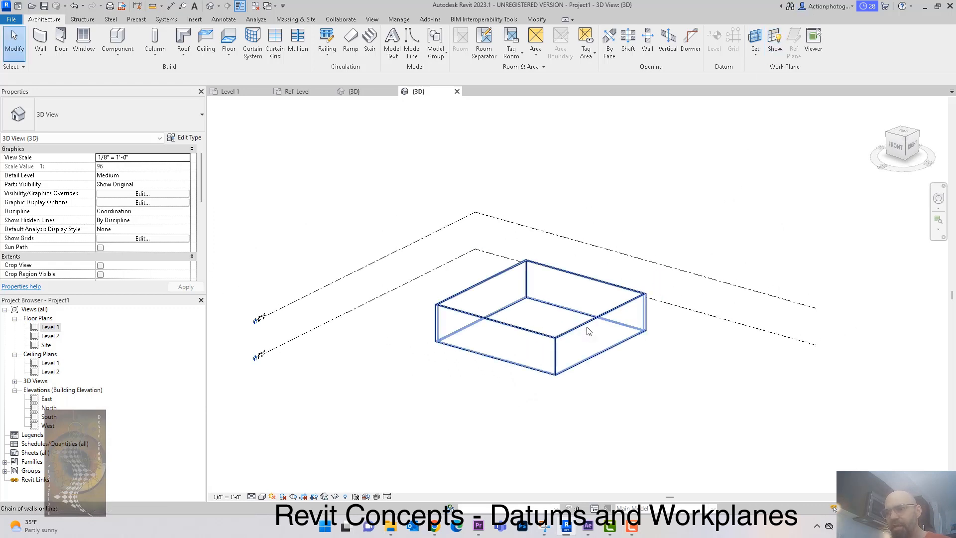
click(587, 327)
key(Delete)
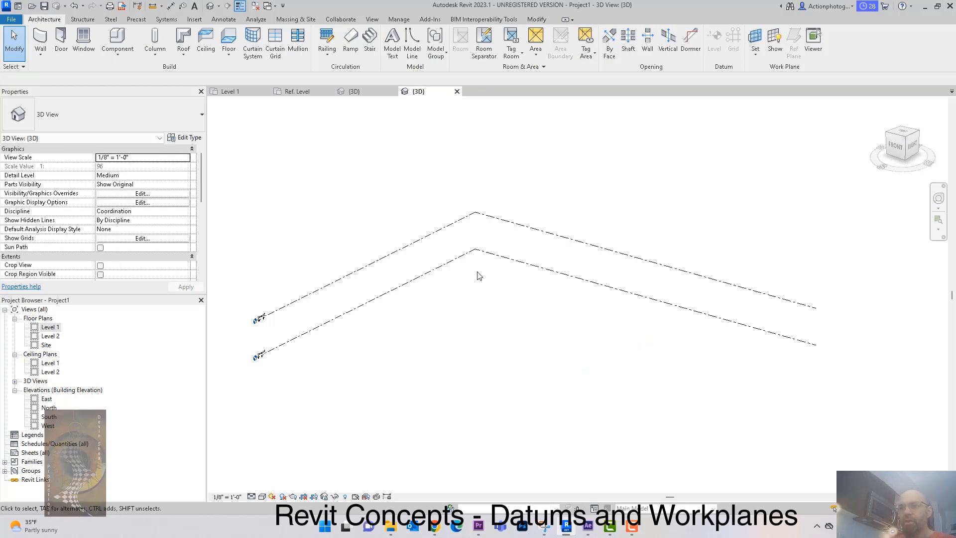
- Select the Level 1 datum in the 3D view to examine its plane, and deselect it
click(461, 264)
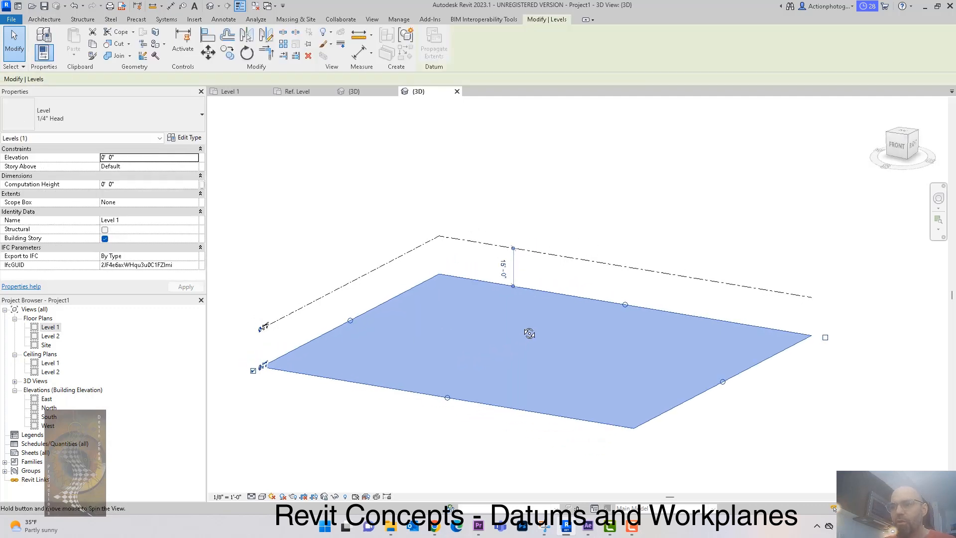
click(574, 199)
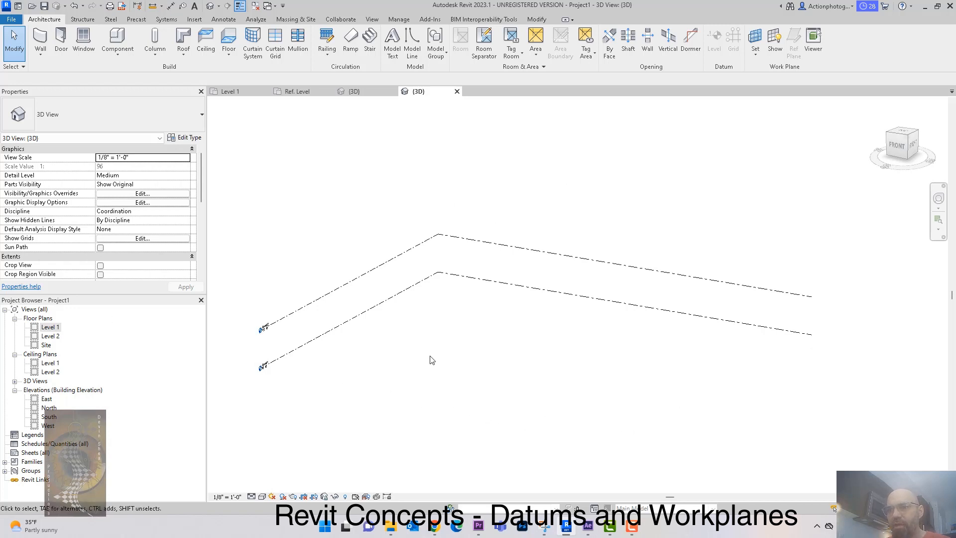
shift+middle_drag(429, 356, 442, 368)
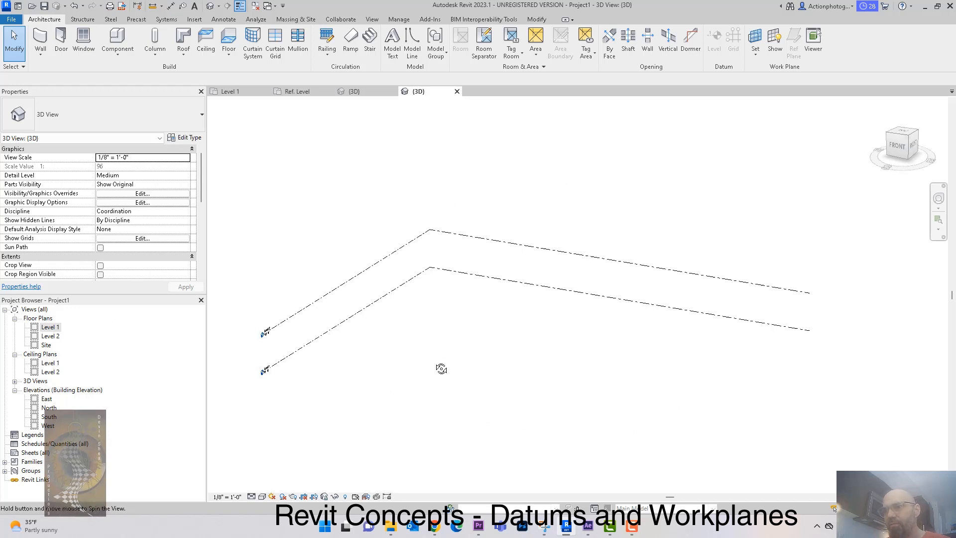
- In the Level 1 floor plan, draw two parallel vertical grid lines about 84' 7" apart between the elevation markers
double_click(52, 330)
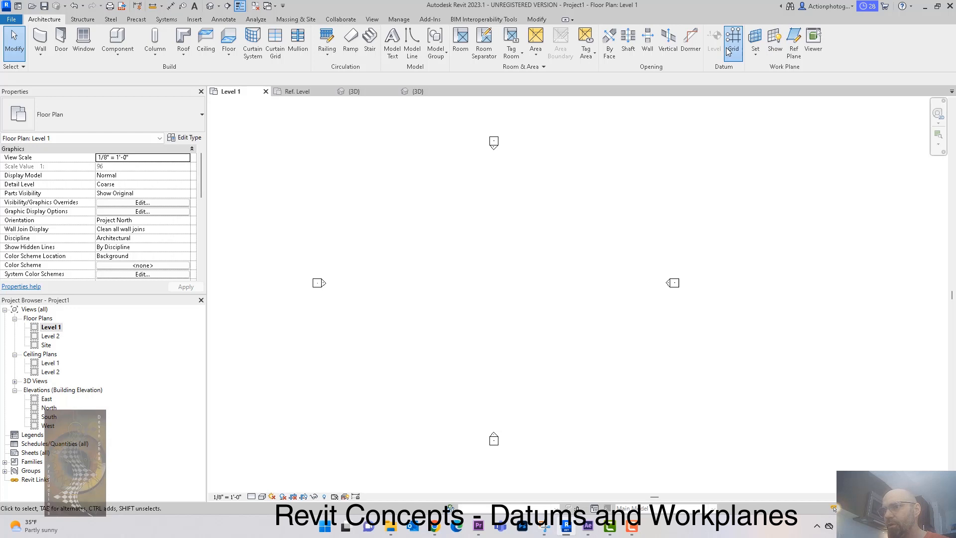
click(730, 49)
click(405, 148)
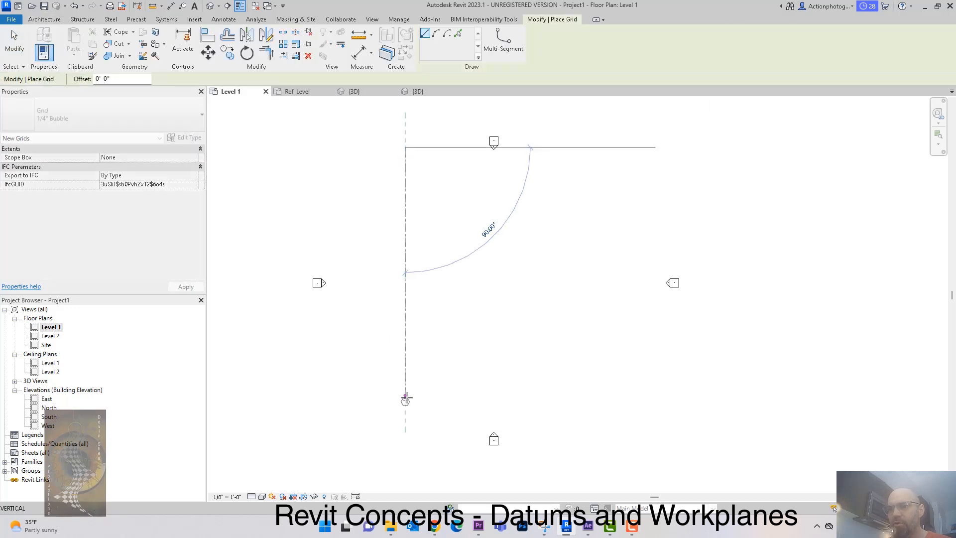
click(405, 398)
click(586, 135)
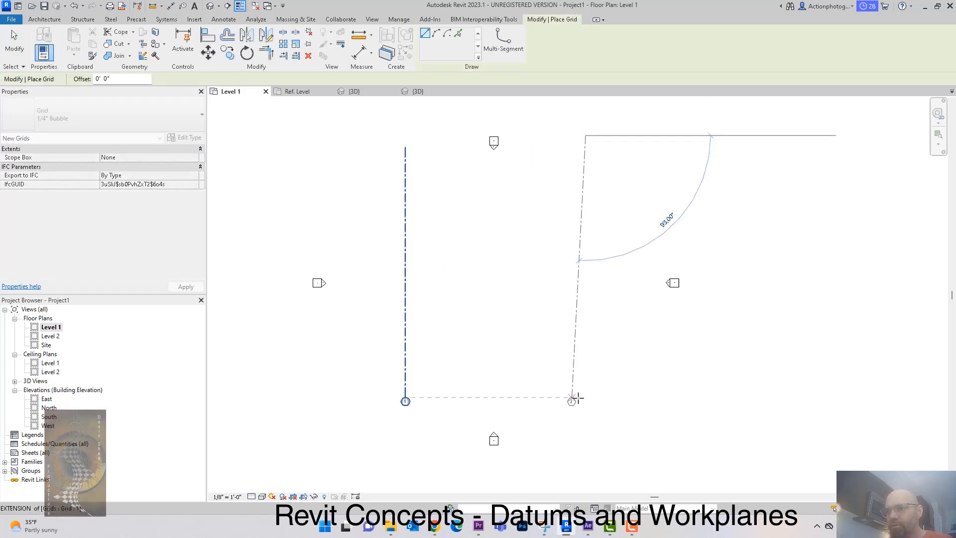
click(587, 397)
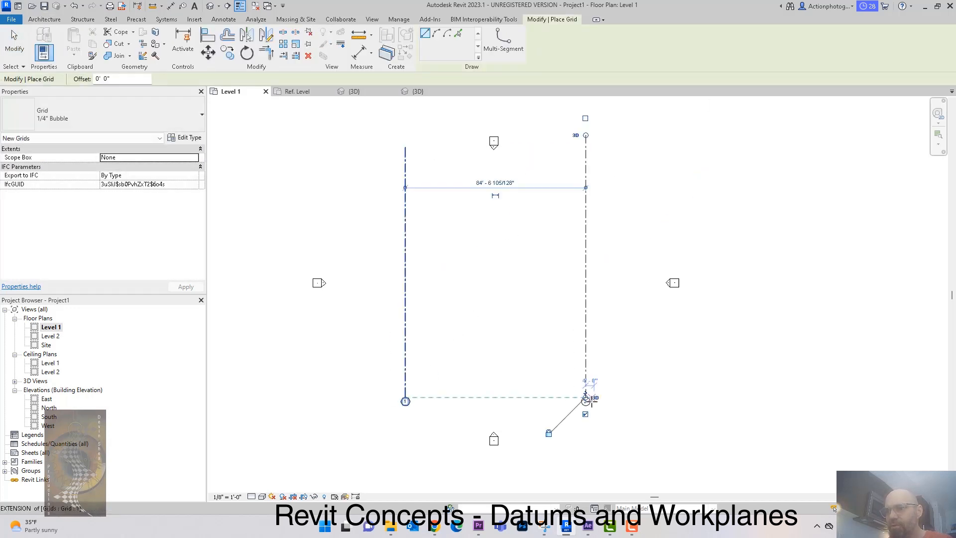
- Add a horizontal grid line across the upper part of both vertical grids and a slanted one below it, and finish placing grids
click(325, 200)
click(703, 201)
click(653, 254)
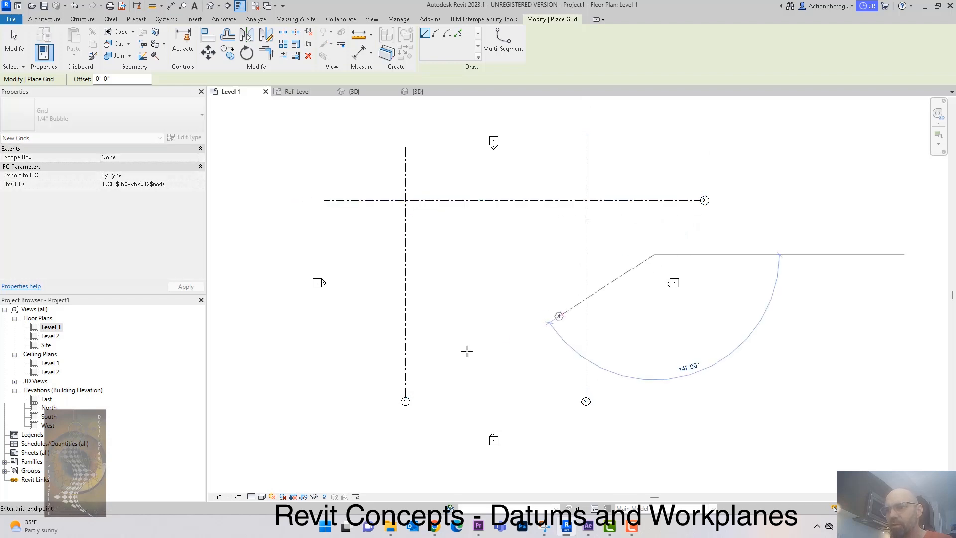
click(333, 371)
key(Escape)
key(Escape)
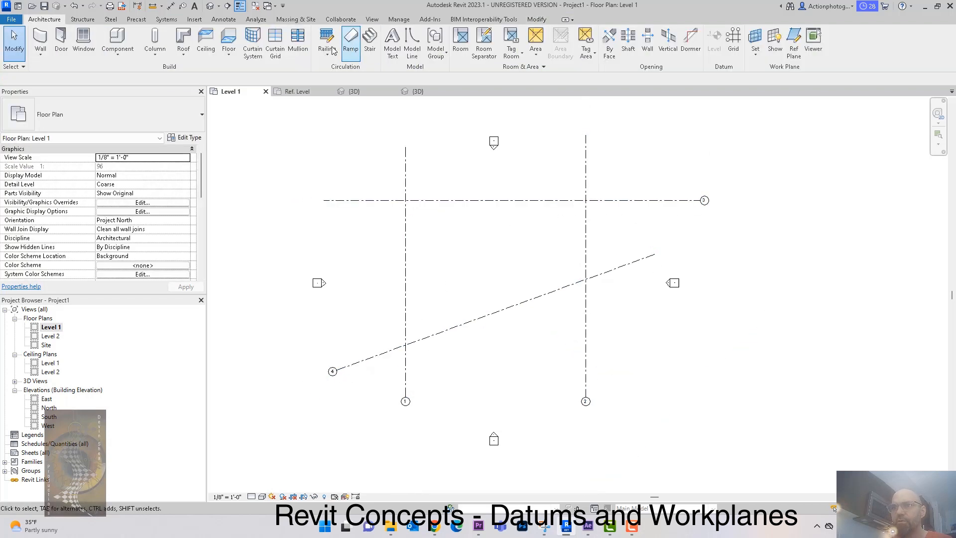
- Open the default 3D view and select grid 2 to examine its vertical plane from several angles, then deselect it
click(211, 6)
middle_drag(499, 319, 544, 304)
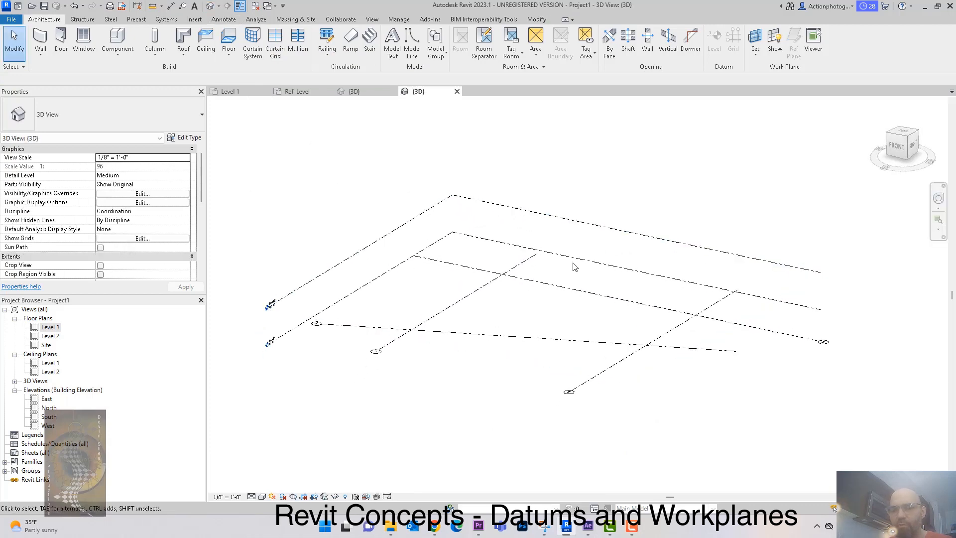
scroll(625, 290, down, 2)
scroll(650, 369, up, 2)
shift+middle_drag(647, 368, 668, 388)
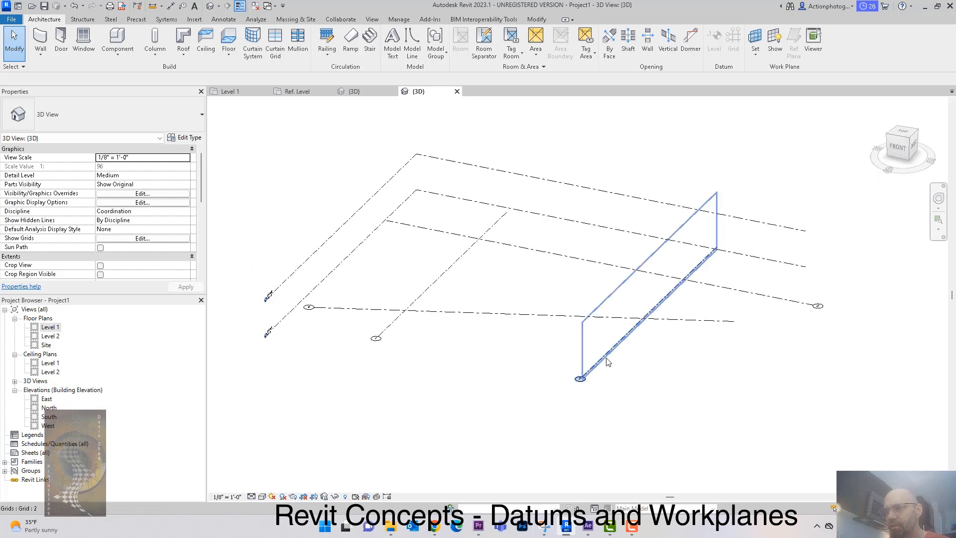
click(608, 362)
click(647, 390)
shift+middle_drag(647, 391, 711, 374)
click(626, 332)
shift+middle_drag(615, 412, 589, 413)
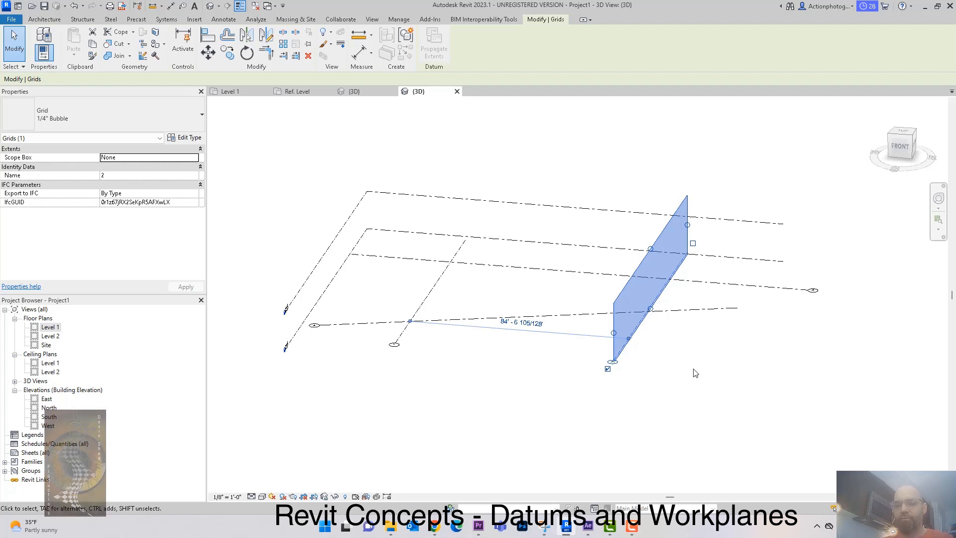
shift+middle_drag(690, 366, 674, 366)
key(Escape)
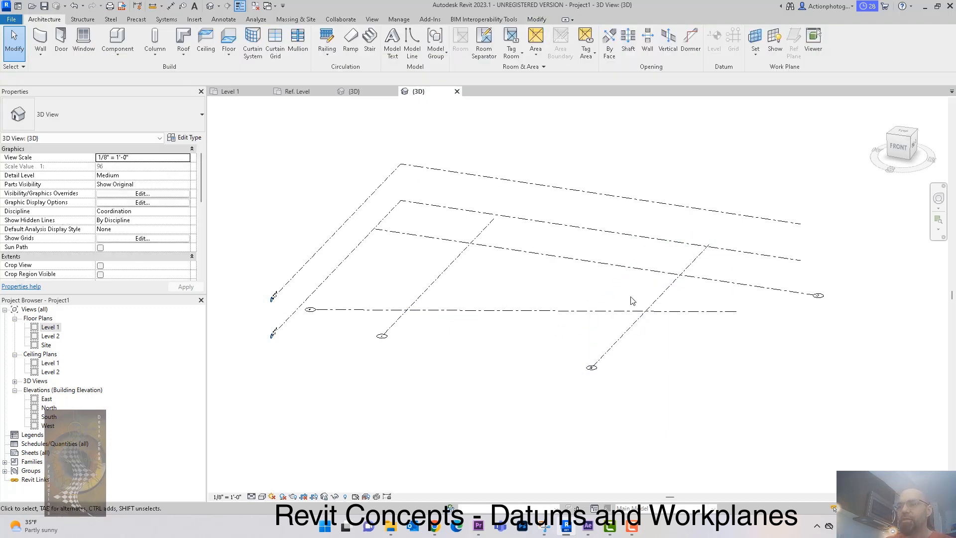
- Reselect grid 2 repeatedly in the 3D view to examine how its vertical plane relates to the levels and other grids
click(620, 344)
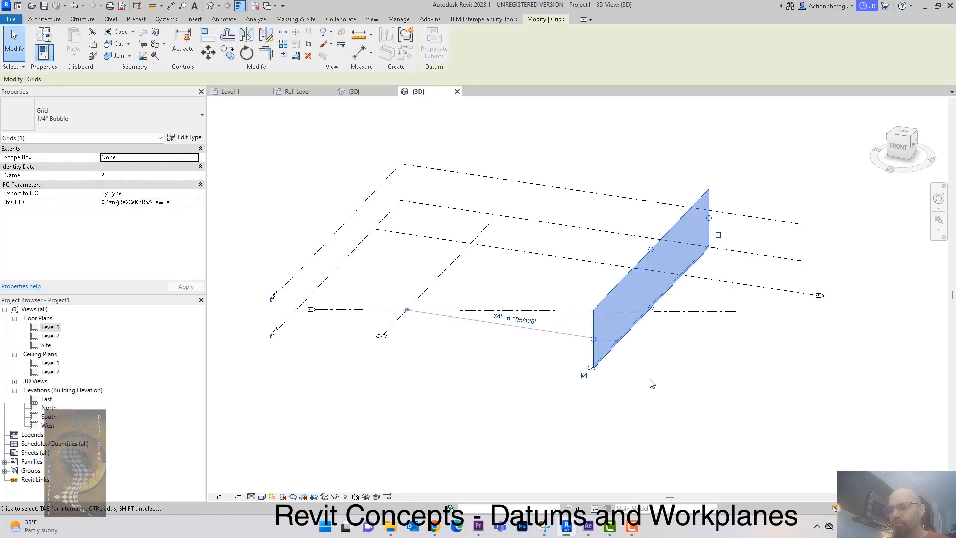
key(Escape)
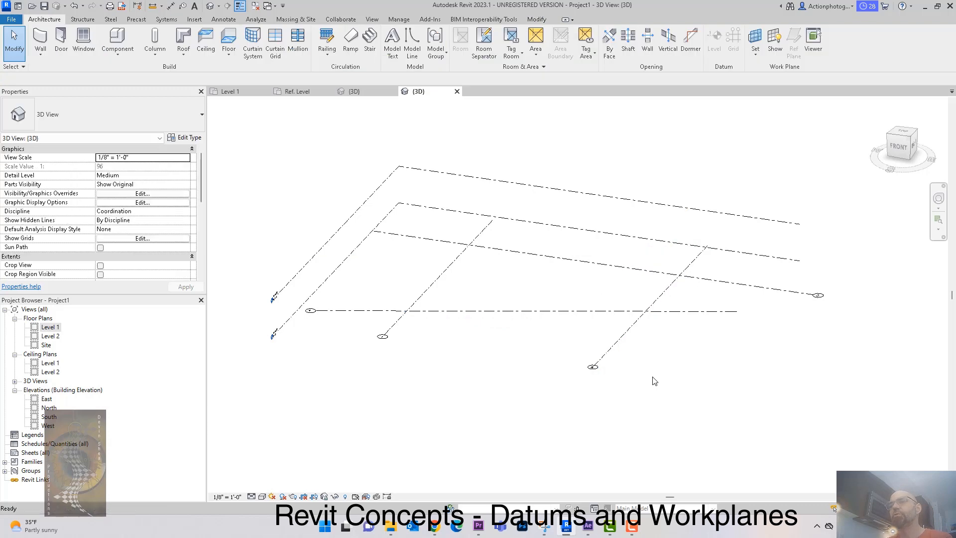
click(628, 332)
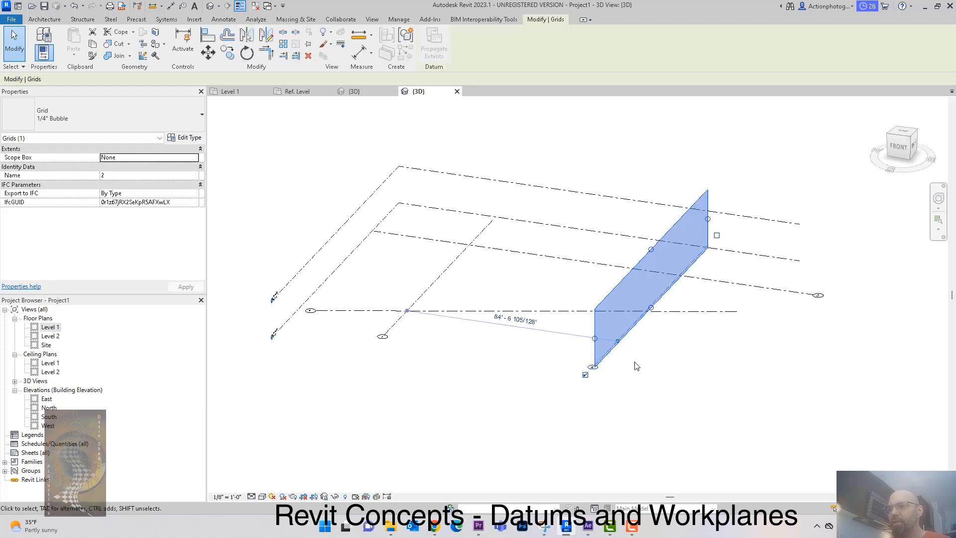
mouse_move(644, 376)
shift+middle_down()
mouse_move(677, 341)
mouse_move(672, 365)
mouse_move(634, 389)
mouse_move(635, 405)
mouse_move(653, 400)
mouse_move(648, 389)
shift+middle_up()
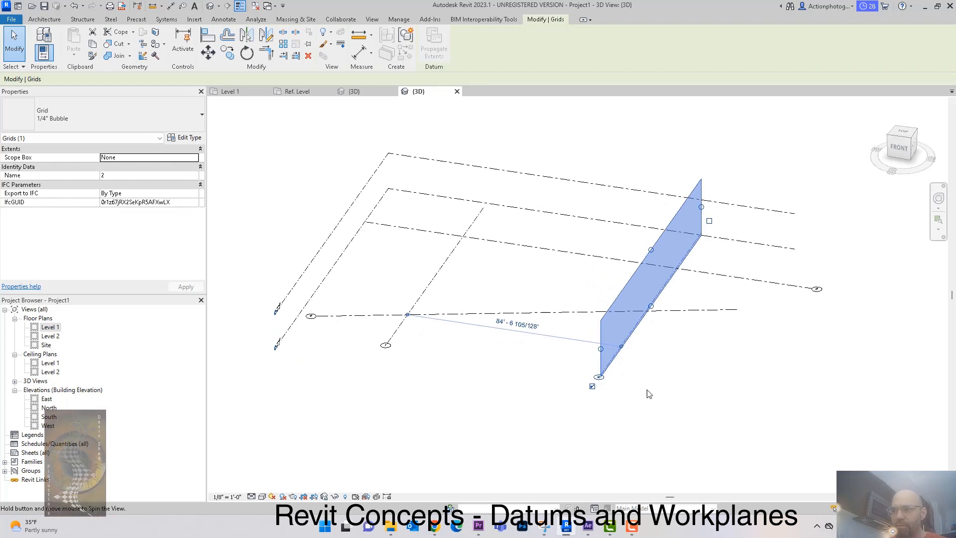
key(Escape)
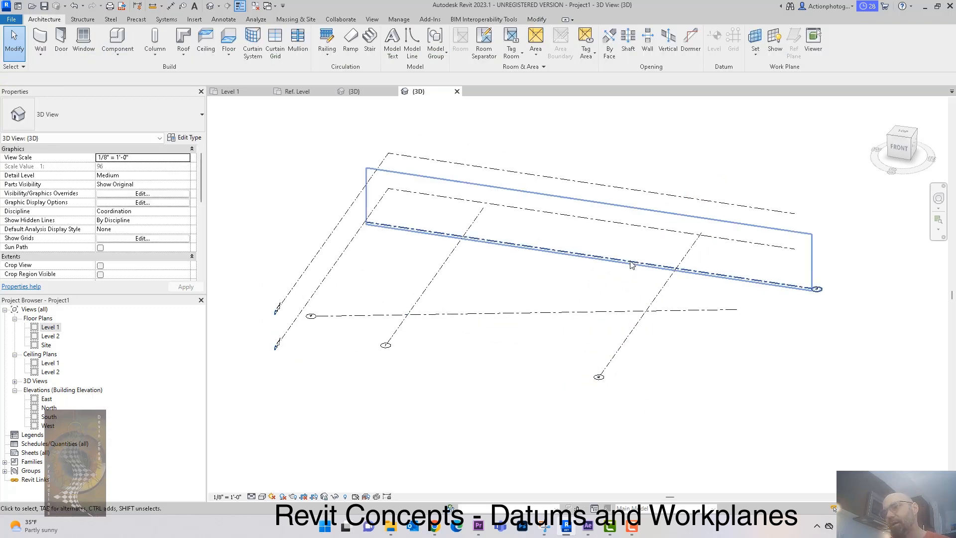
click(667, 298)
shift+middle_drag(666, 375, 658, 380)
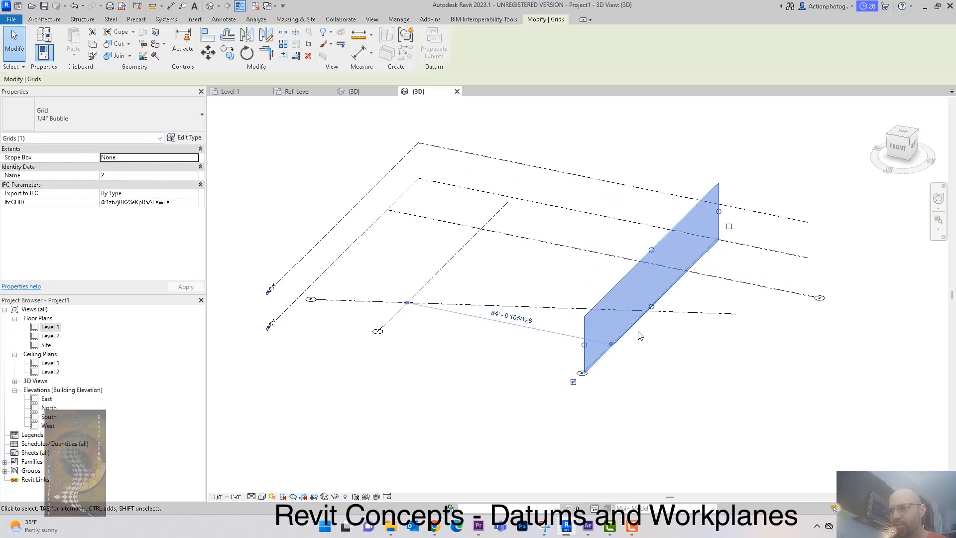
shift+middle_drag(640, 390, 659, 405)
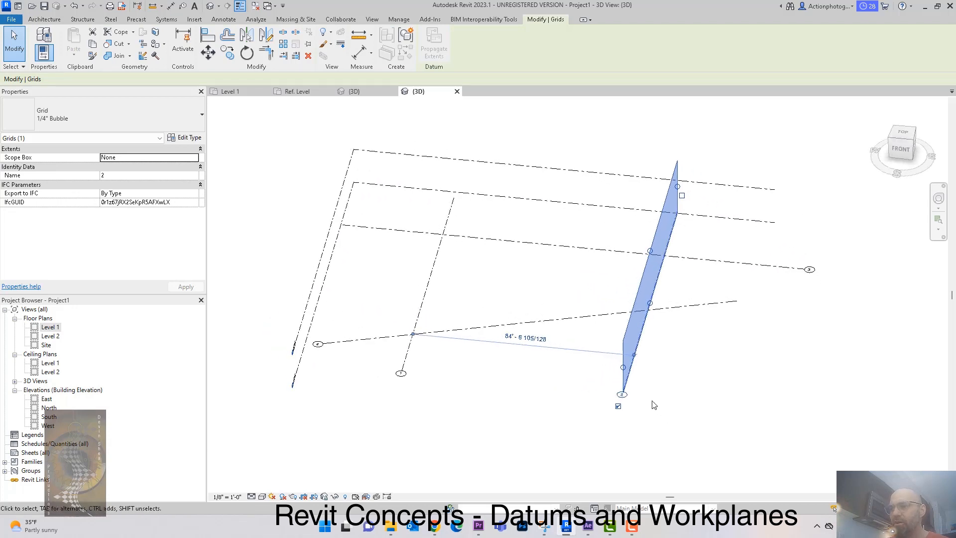
- Compare the grid layout in the Level 1 floor plan with the same grids in the default 3D view
double_click(48, 327)
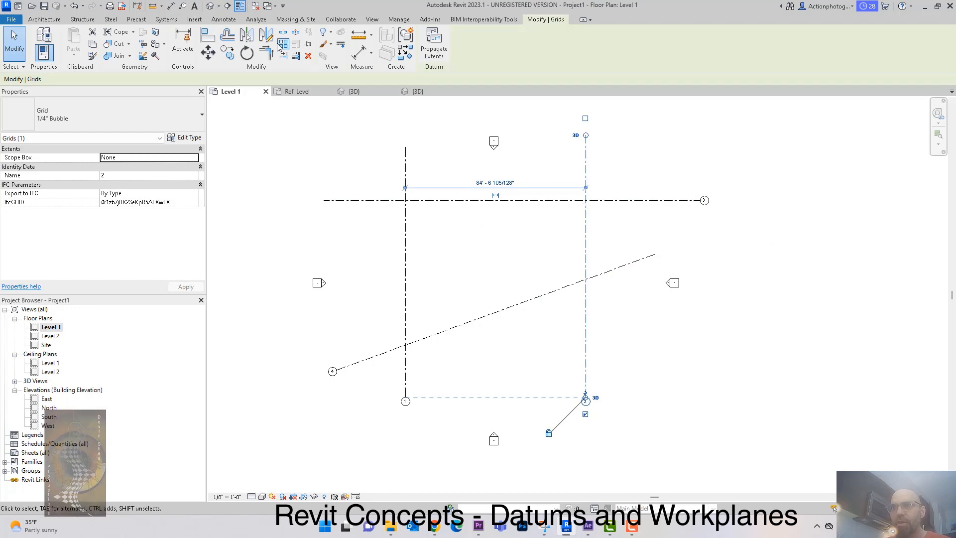
click(211, 6)
shift+middle_drag(592, 277, 565, 247)
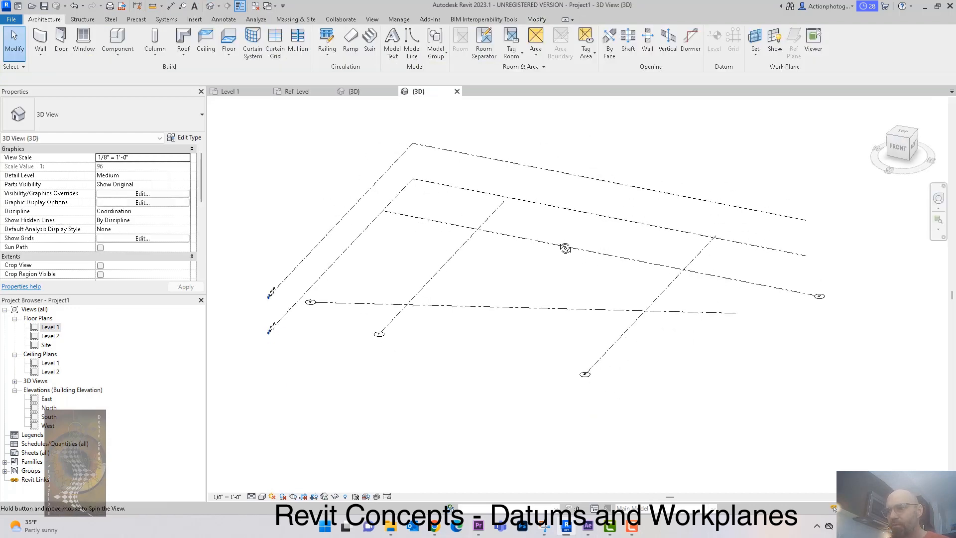
- Set the active work plane of the 3D view to Grid : 2 by name
click(618, 338)
click(681, 343)
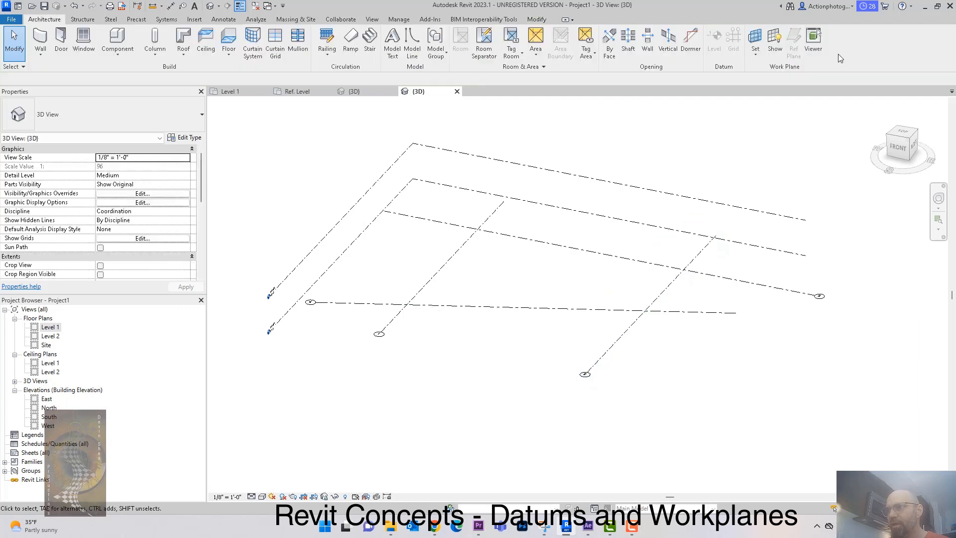
click(755, 59)
click(774, 86)
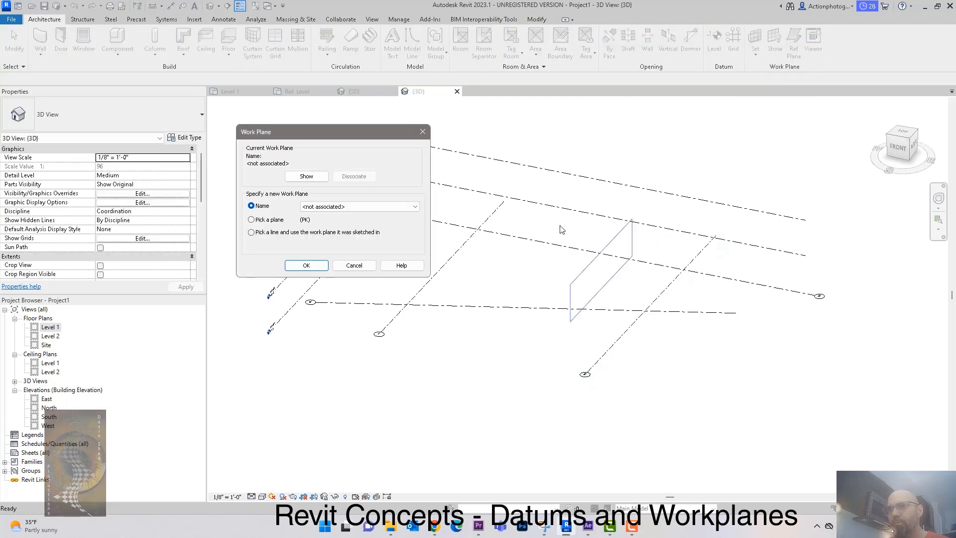
click(417, 206)
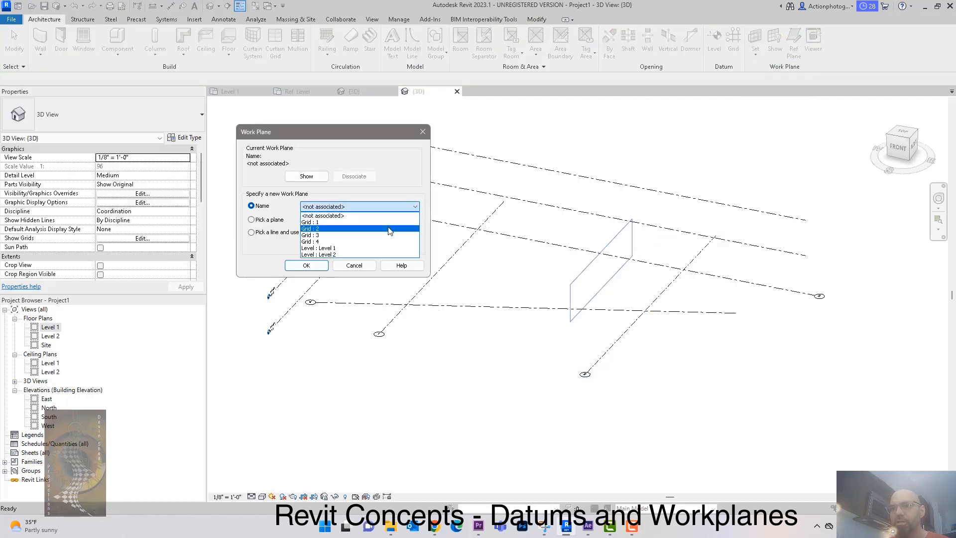
click(338, 222)
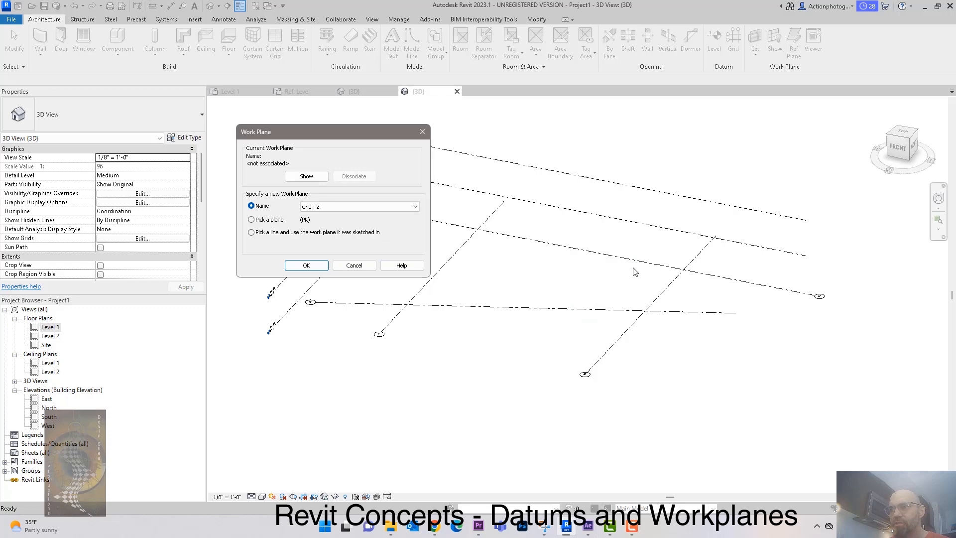
click(321, 267)
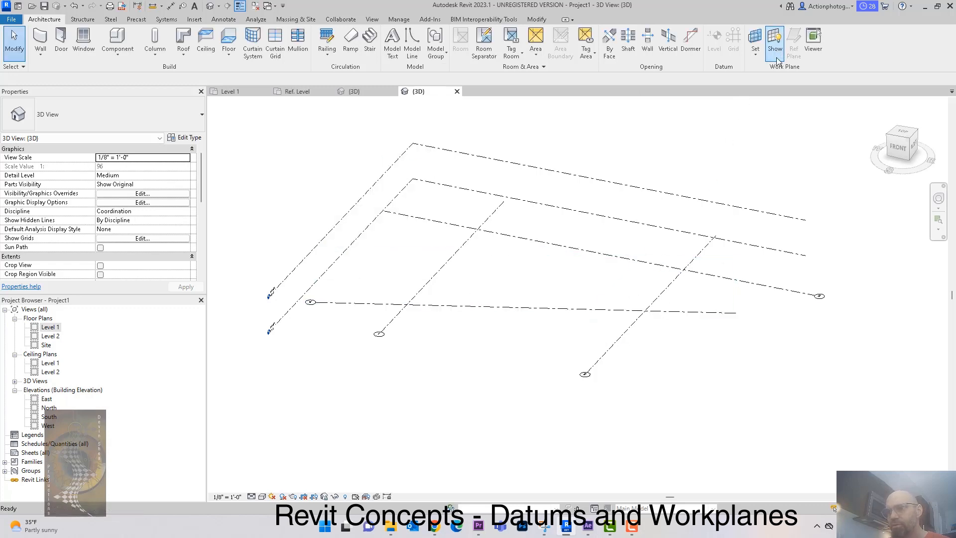
- Show the active work plane in the 3D view and examine its alignment with grid 2 from several angles
click(775, 45)
shift+middle_drag(679, 363, 711, 362)
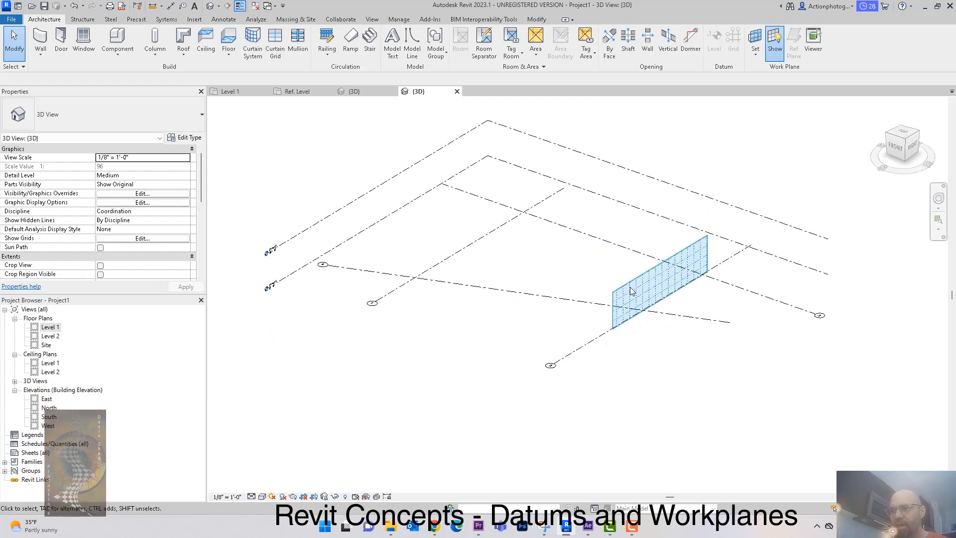
shift+middle_drag(625, 375, 649, 379)
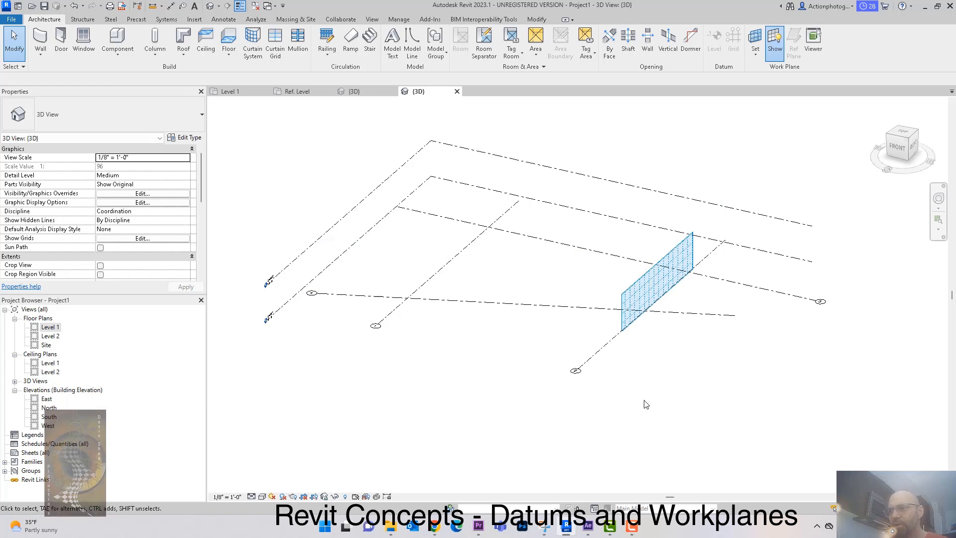
click(604, 346)
click(639, 384)
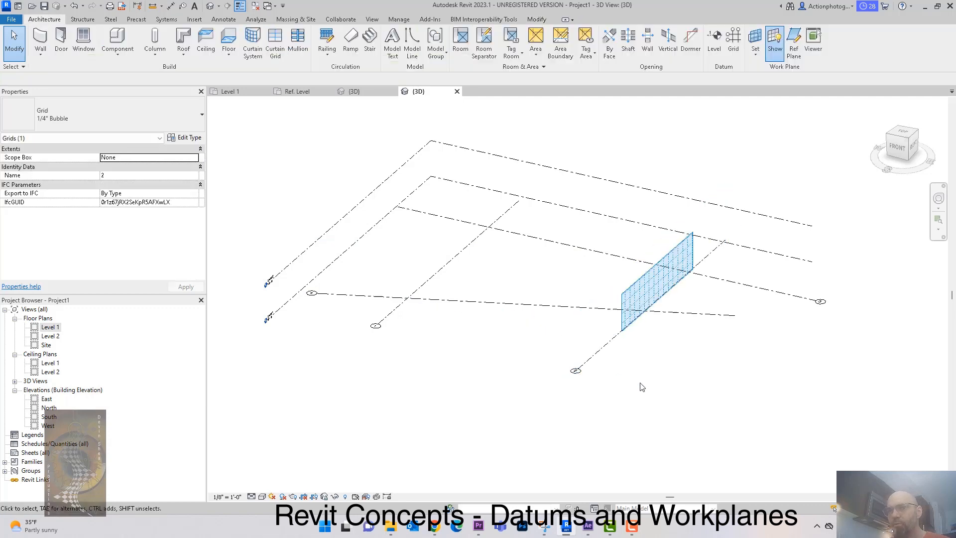
- Examine the layout of the four grids in the Level 1 floor plan
double_click(50, 327)
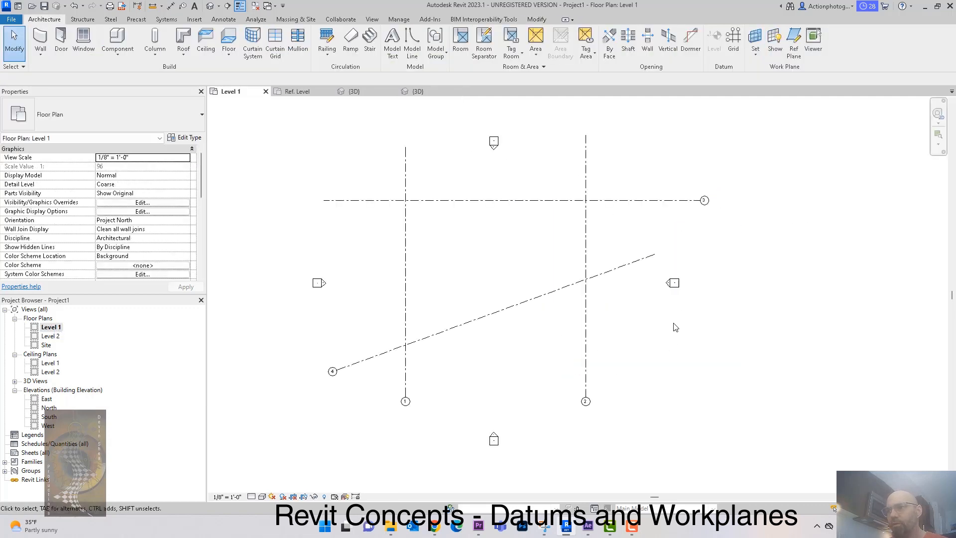
middle_drag(662, 340, 632, 323)
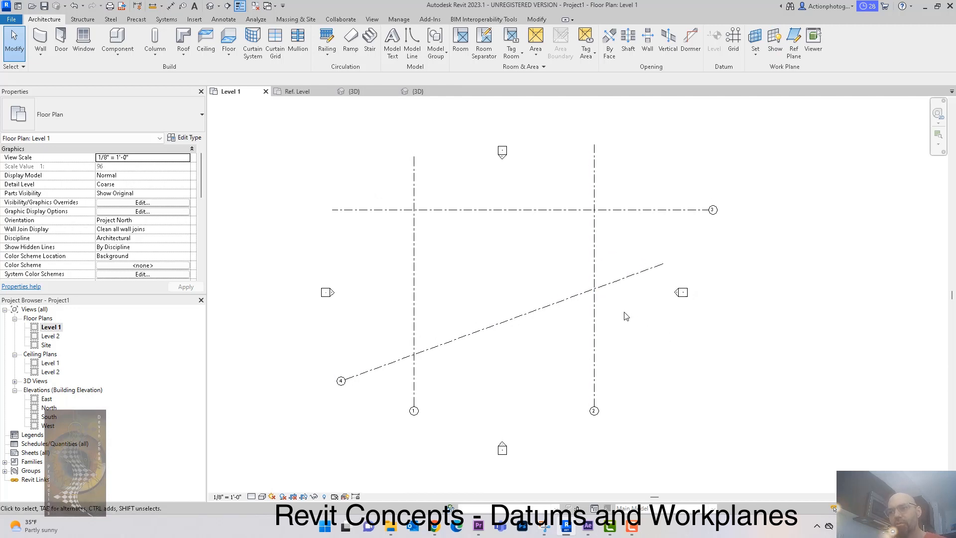
scroll(423, 391, up, 2)
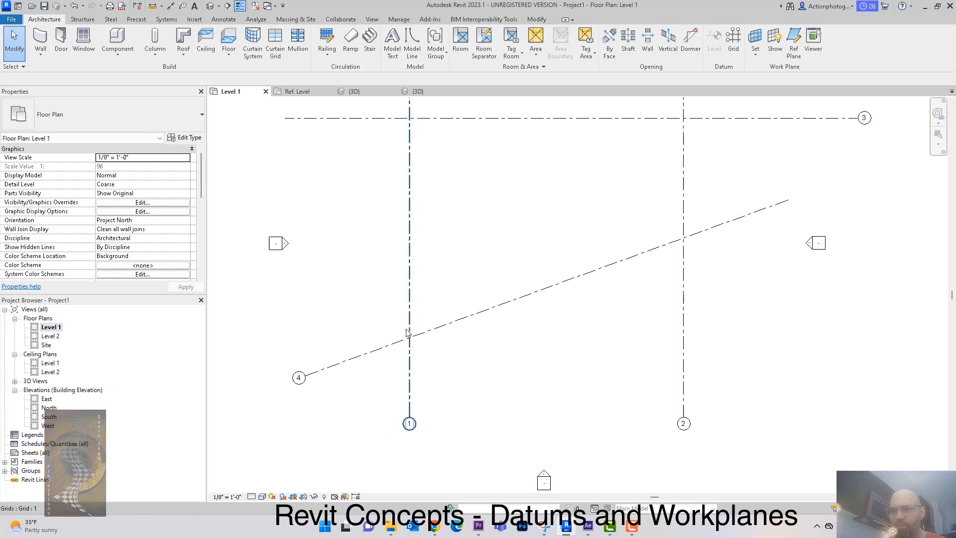
scroll(549, 362, down, 1)
middle_drag(548, 360, 554, 350)
scroll(453, 342, up, 1)
scroll(454, 343, down, 1)
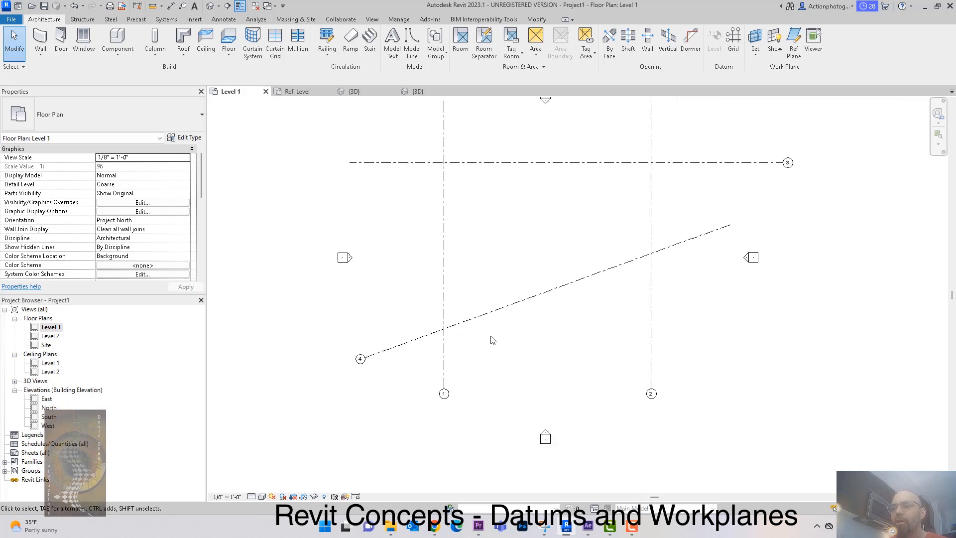
middle_drag(491, 337, 489, 358)
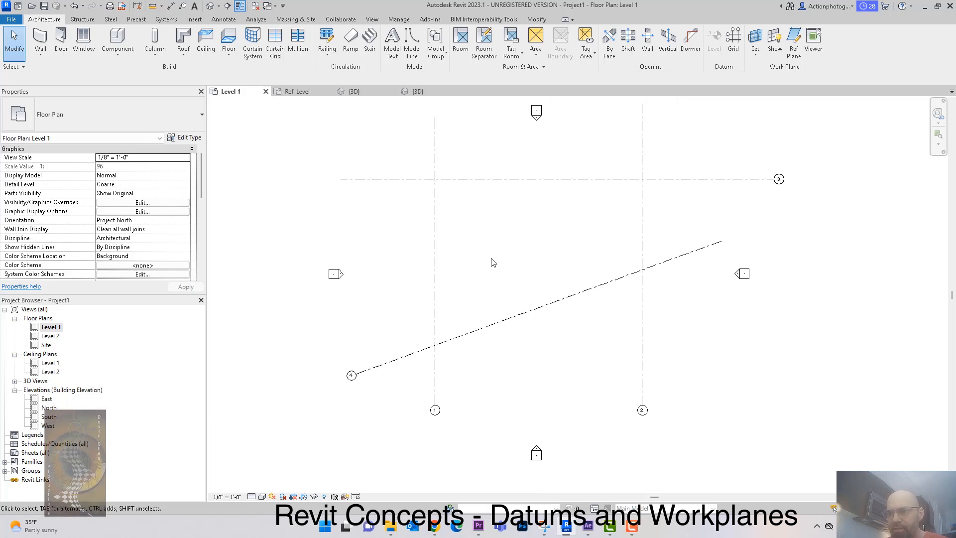
middle_drag(503, 263, 491, 269)
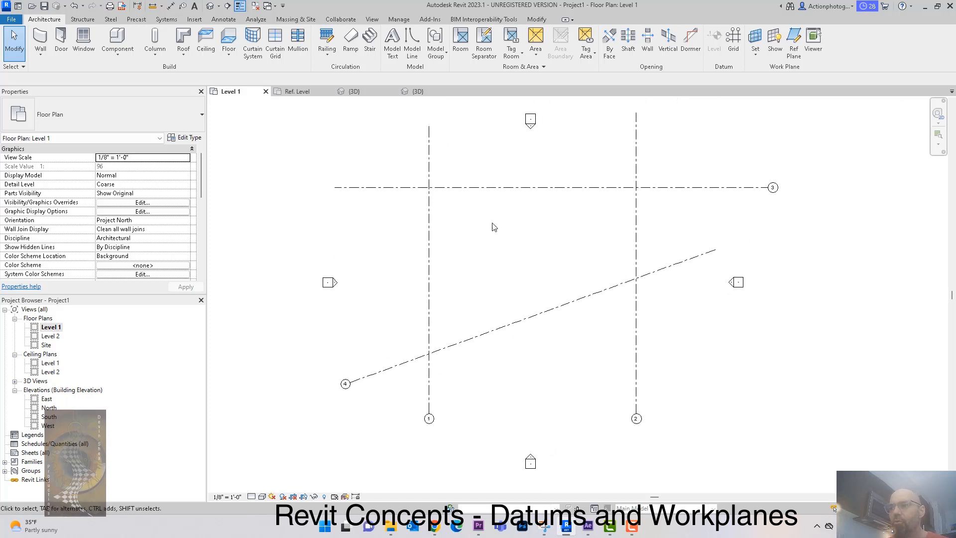
- Return to the default 3D view, inspect the work plane on grid 2, and turn off the work plane display
click(209, 6)
shift+middle_drag(519, 352, 537, 345)
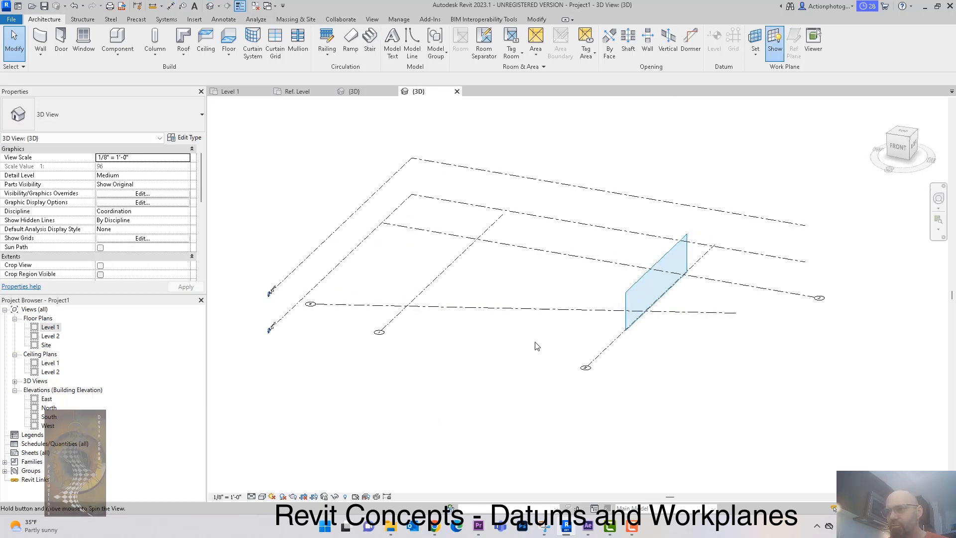
scroll(630, 351, up, 2)
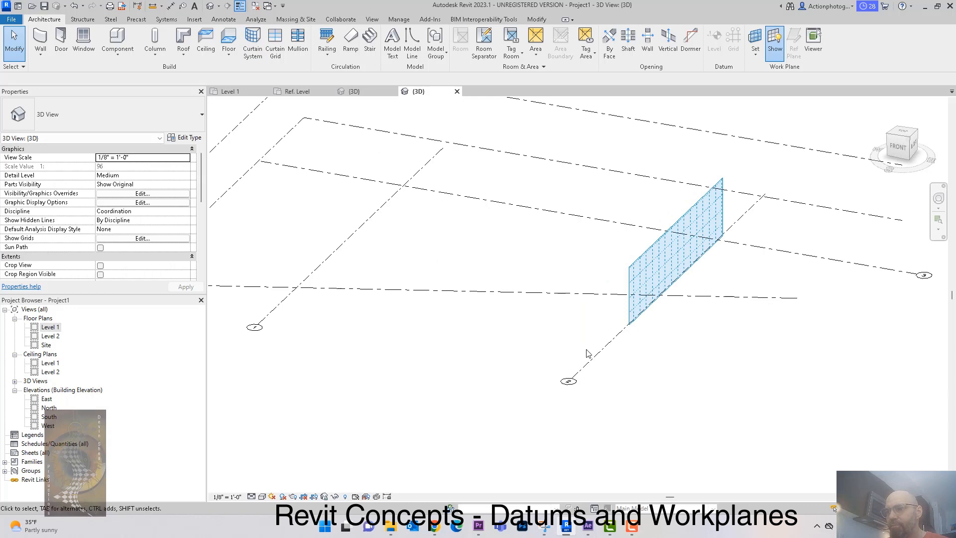
click(774, 42)
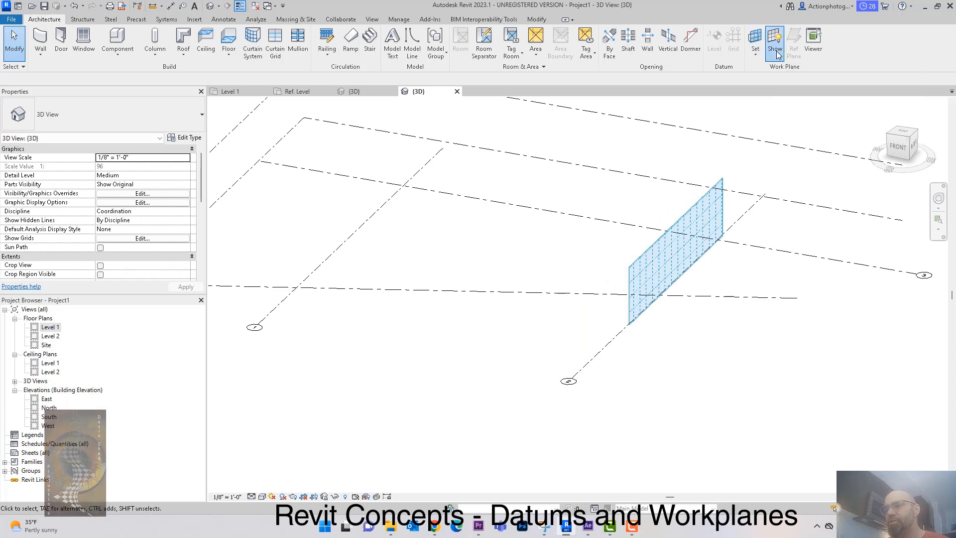
shift+middle_drag(656, 351, 657, 340)
scroll(657, 340, down, 2)
shift+middle_drag(524, 365, 546, 393)
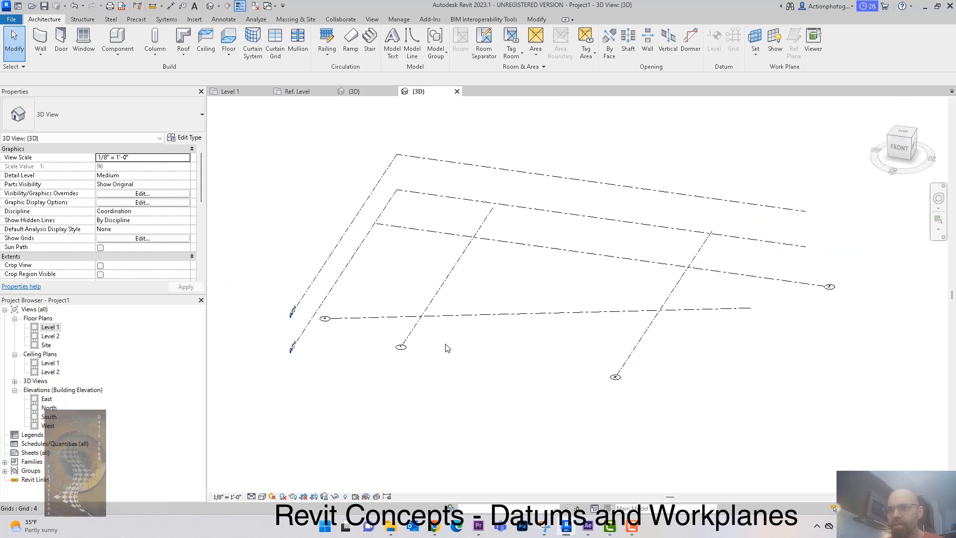
- Draw a diagonal reference plane at about 135° between grids 1 and 2, below grid 3, in the Level 1 floor plan
click(51, 327)
double_click(51, 327)
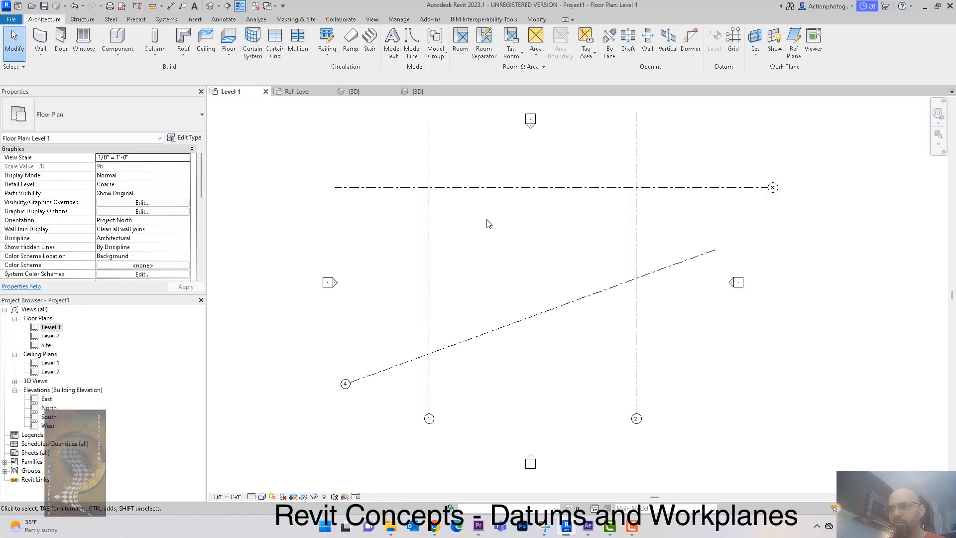
click(793, 50)
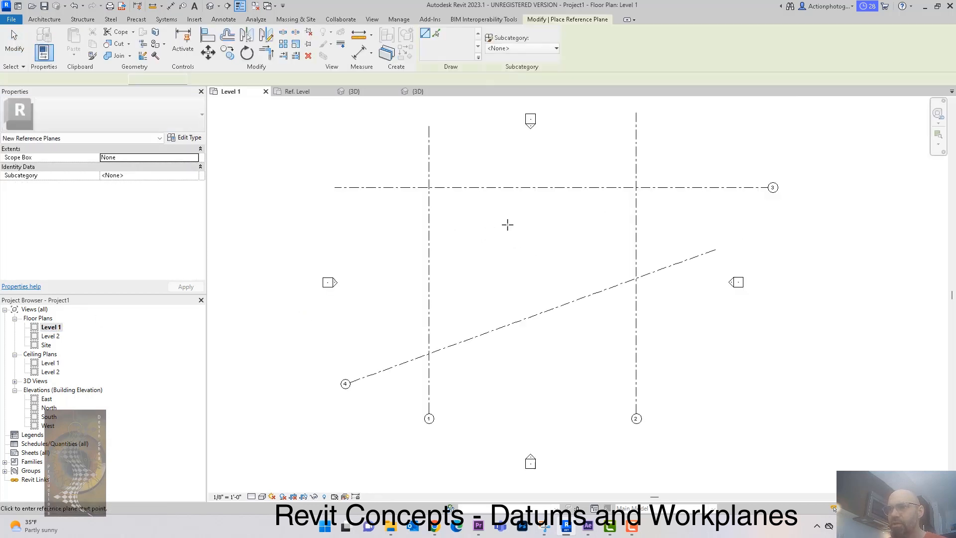
click(571, 209)
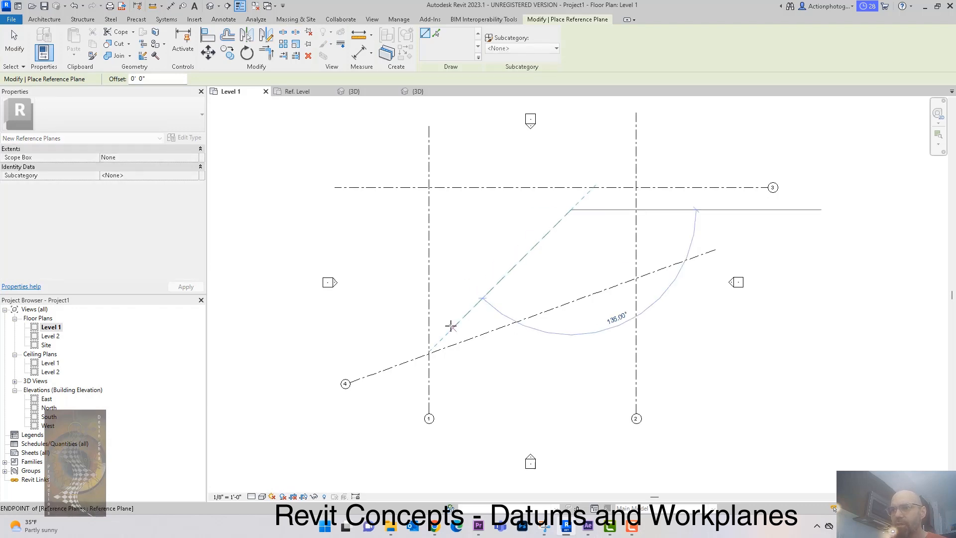
click(450, 326)
key(Escape)
key(Escape)
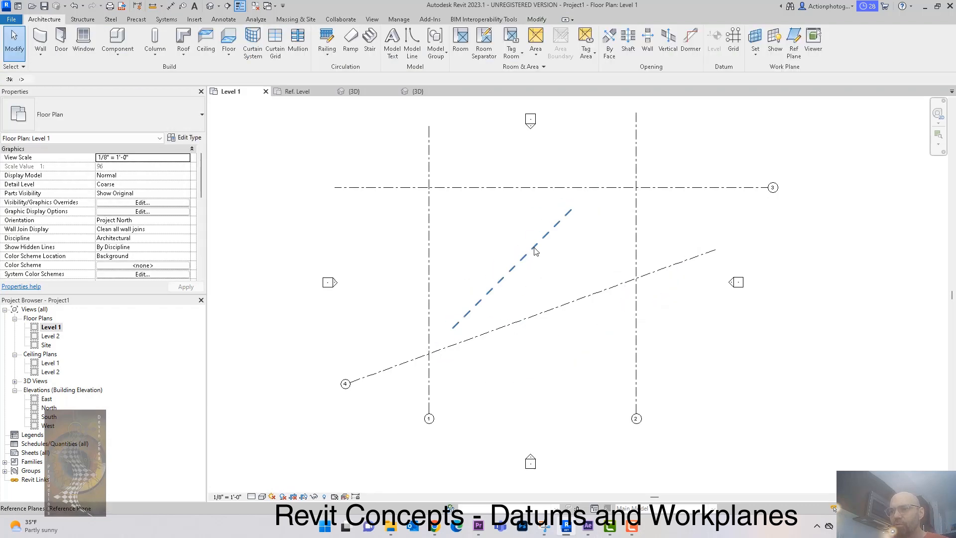
- Name the diagonal reference plane 1
click(534, 253)
click(555, 218)
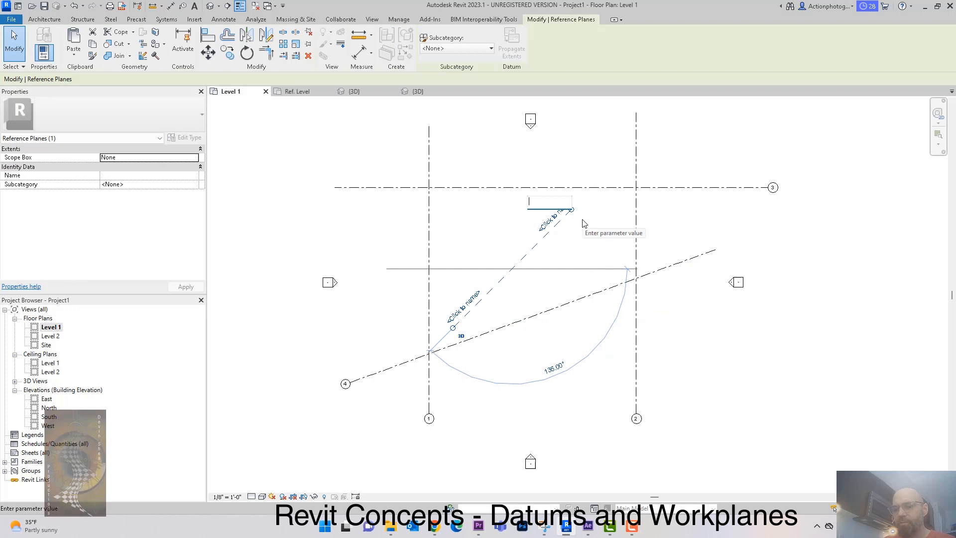
text(1)
key(Return)
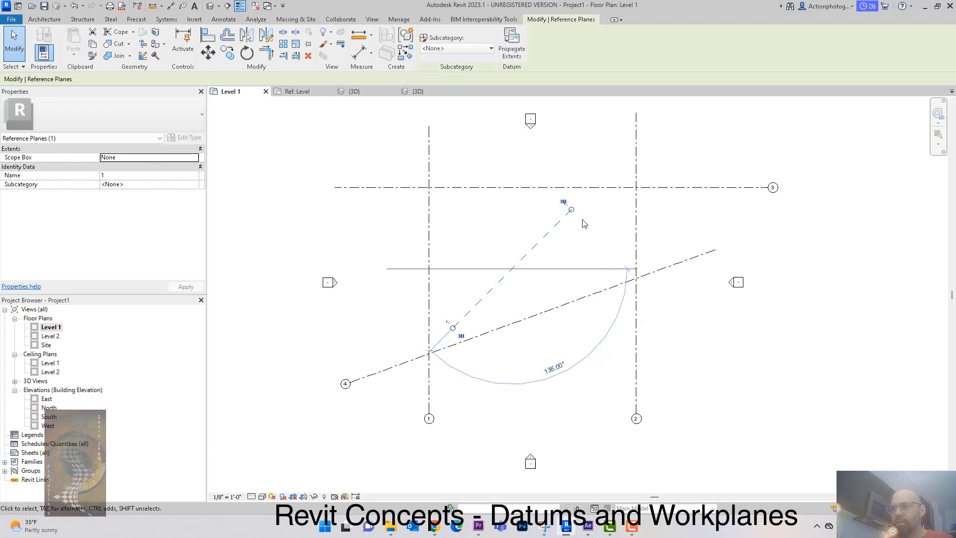
key(Escape)
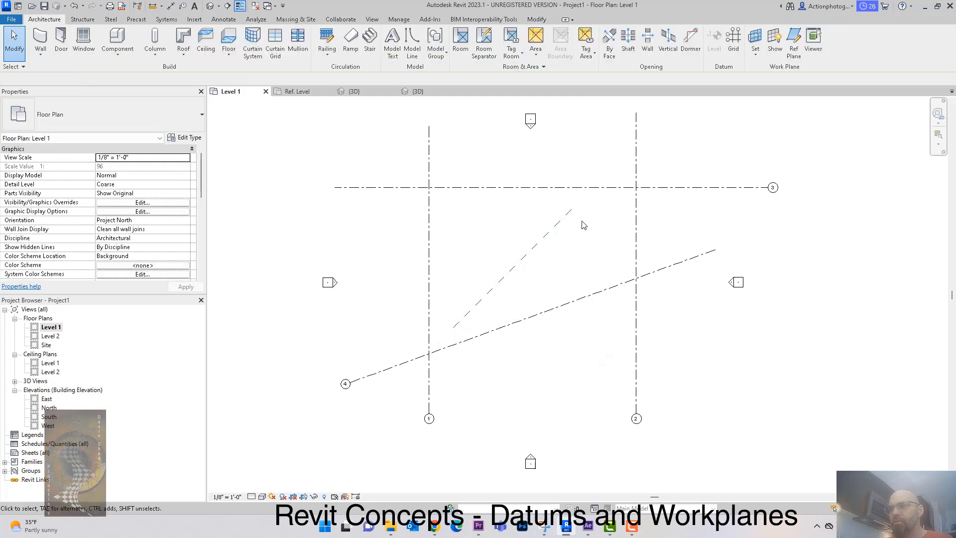
- Reselect the diagonal reference plane to review its name and properties, and deselect it
click(552, 235)
key(Escape)
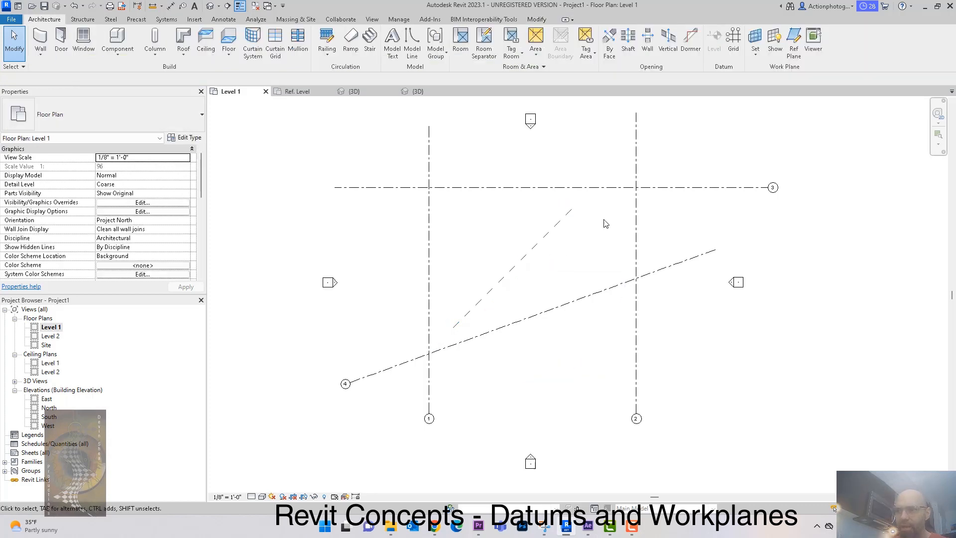
click(513, 267)
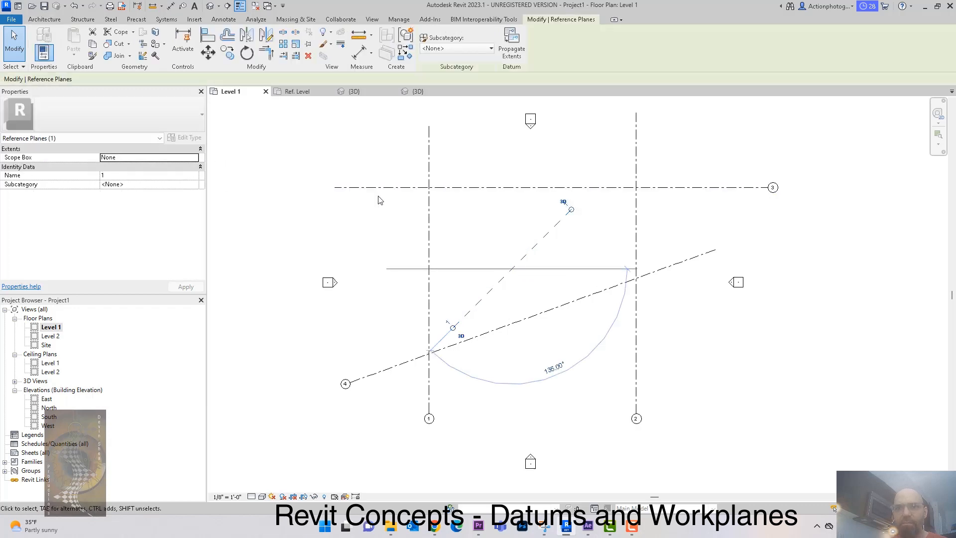
click(769, 289)
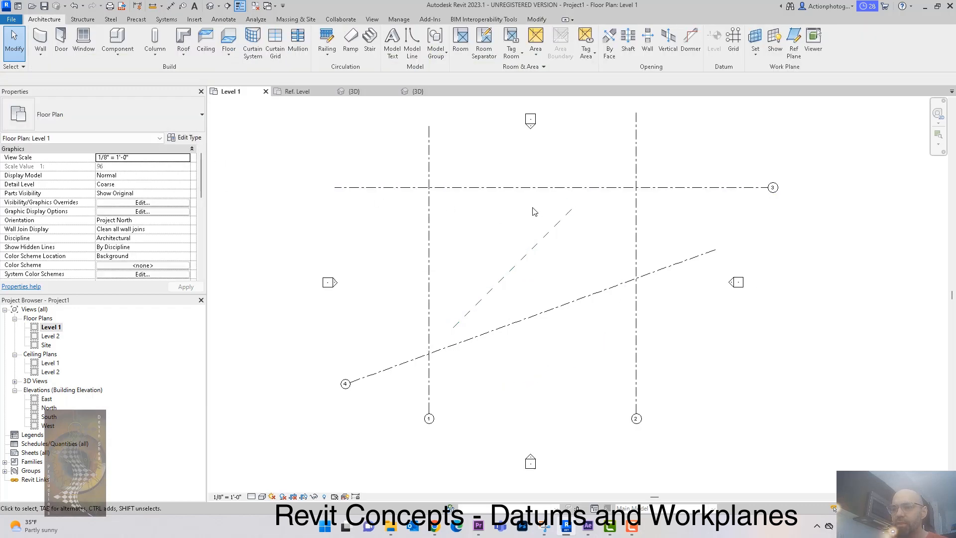
- Open the visibility and graphic overrides for Level 1 and locate Reference Planes among the annotation categories
key(v)
key(v)
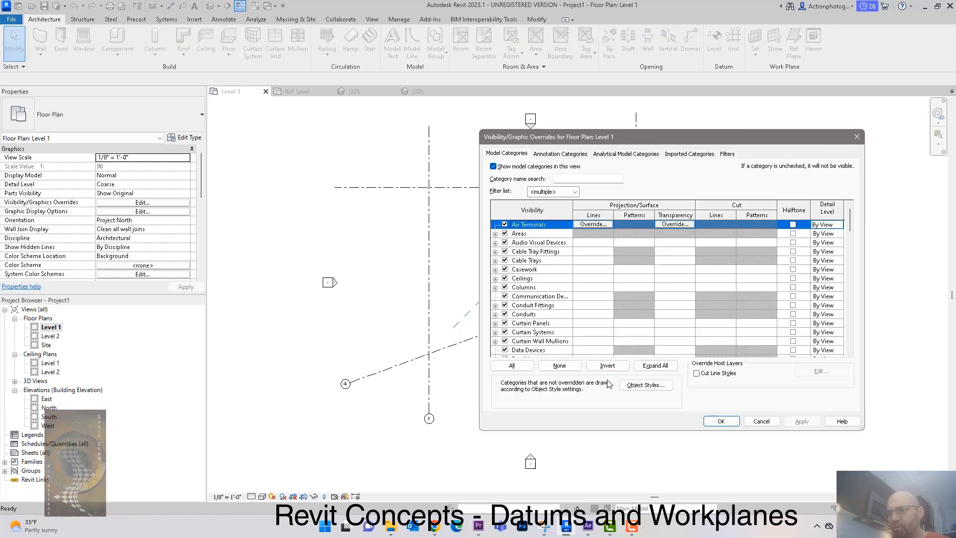
click(535, 158)
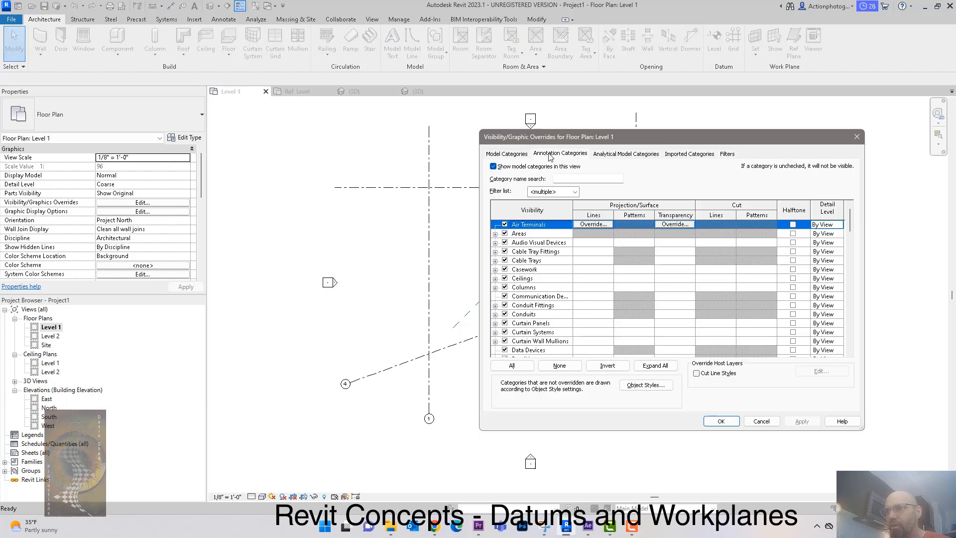
click(535, 271)
scroll(560, 283, down, 2)
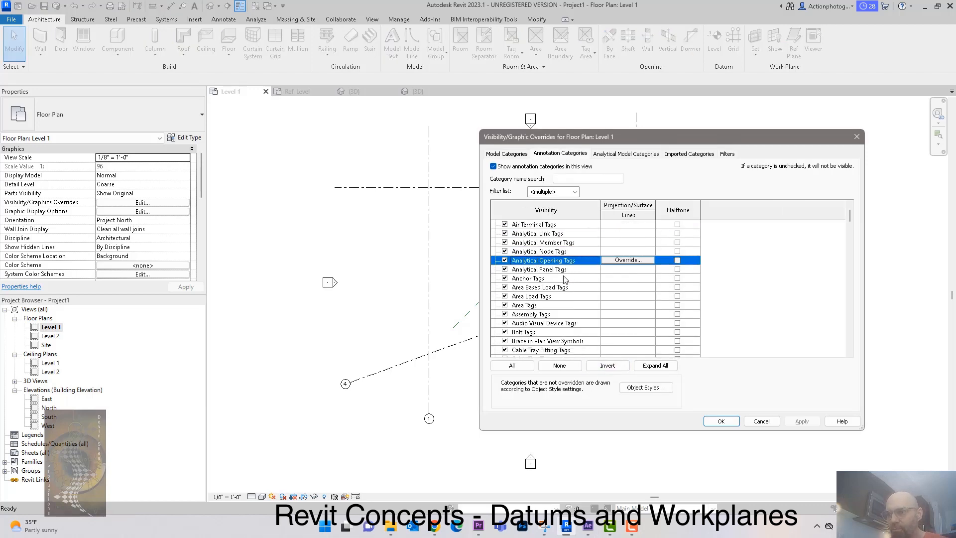
key(r)
scroll(555, 274, down, 7)
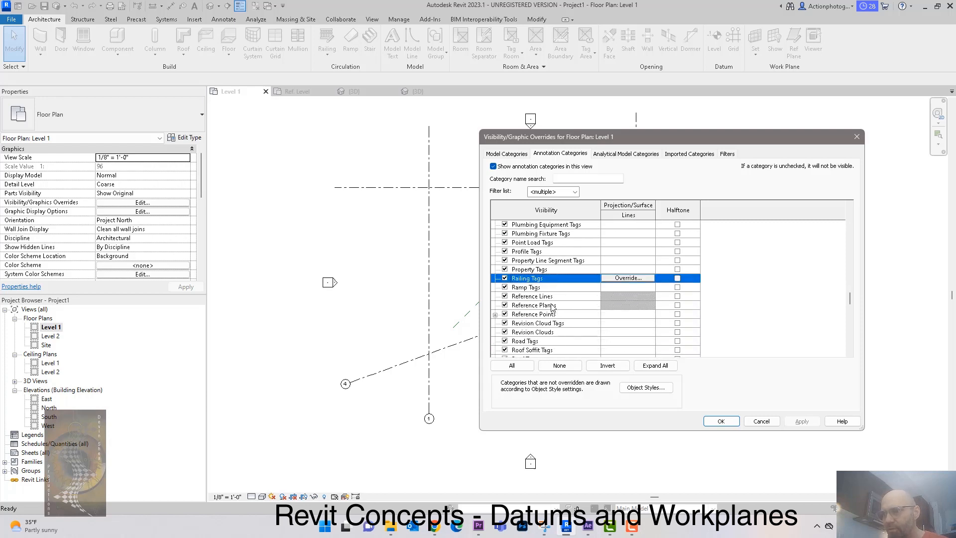
click(548, 305)
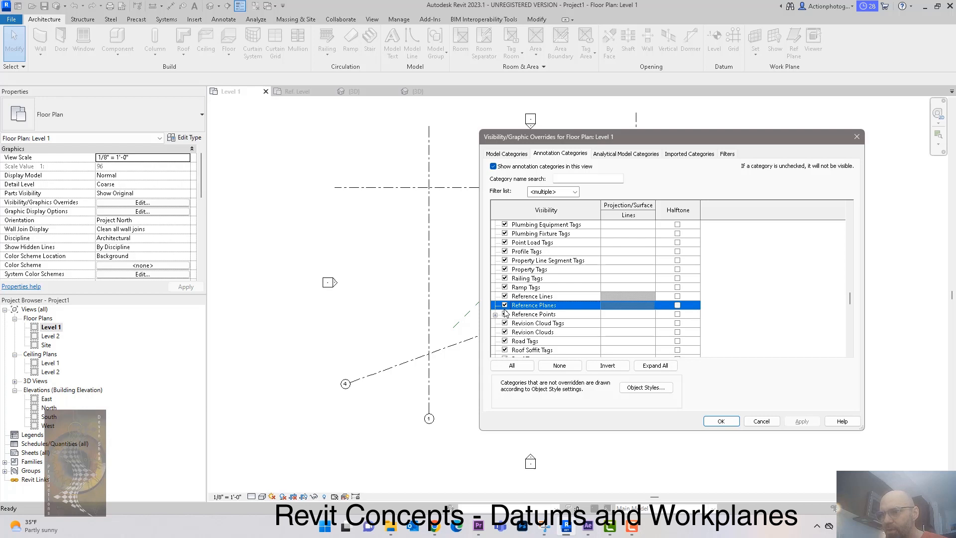
- Create a subcategory named new under Reference Planes in the annotation object styles and accept the visibility overrides
click(628, 389)
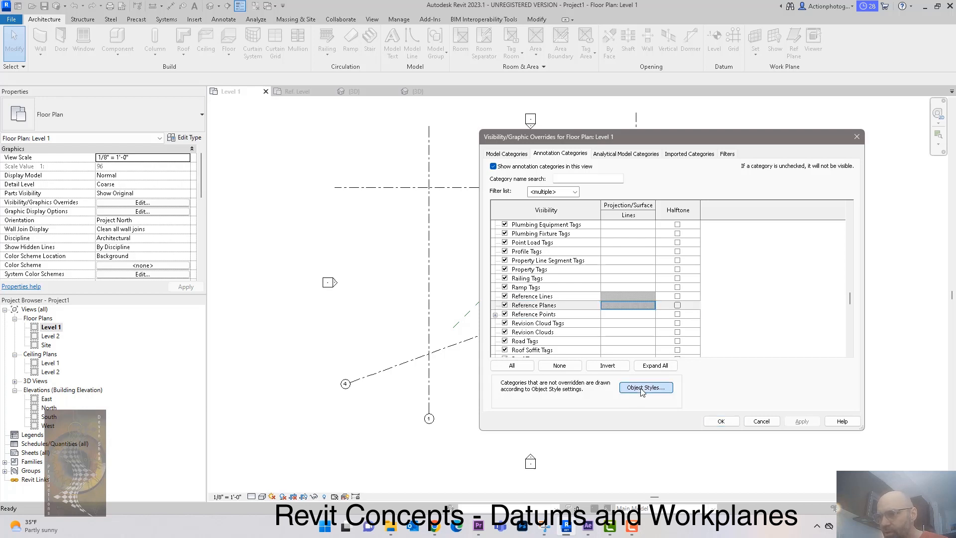
drag(591, 138, 564, 129)
click(522, 271)
key(r)
scroll(525, 335, down, 1)
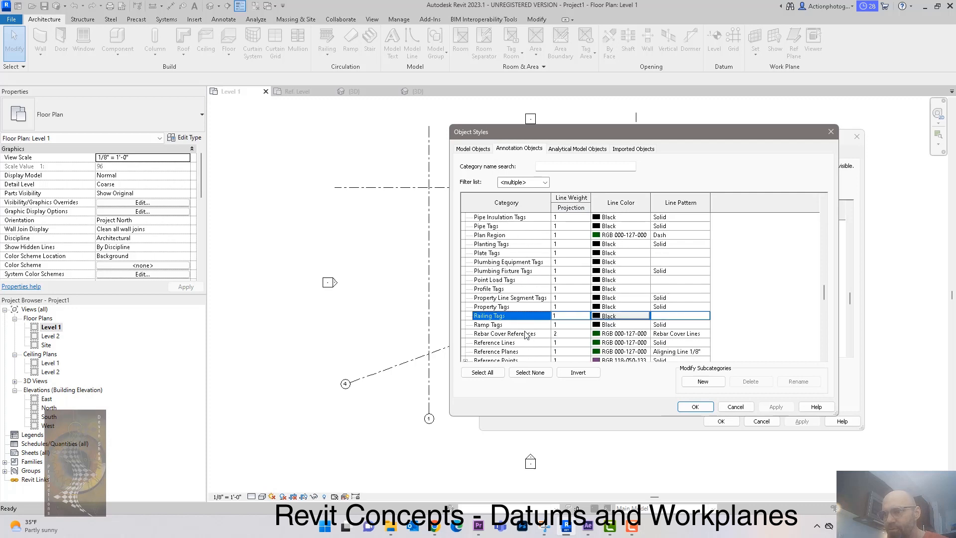
scroll(518, 288, down, 2)
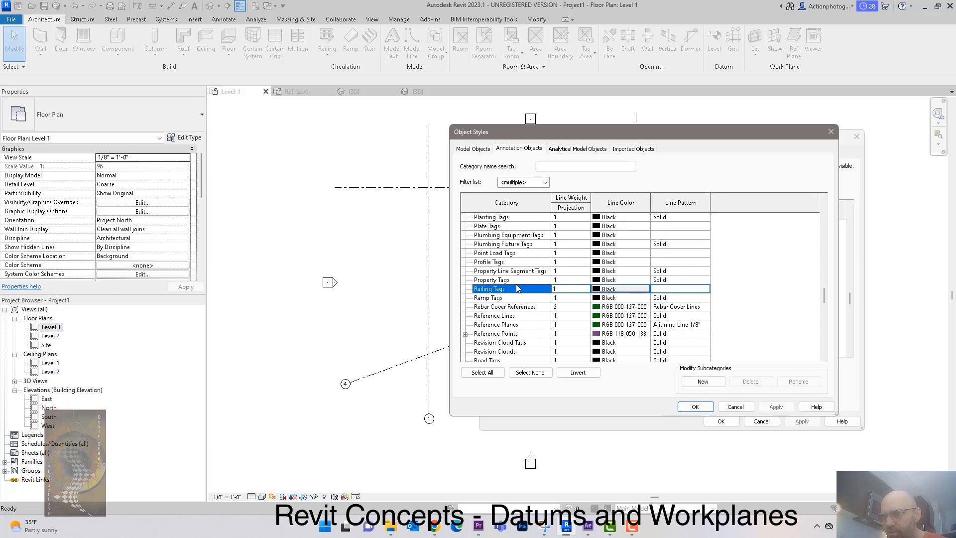
click(526, 298)
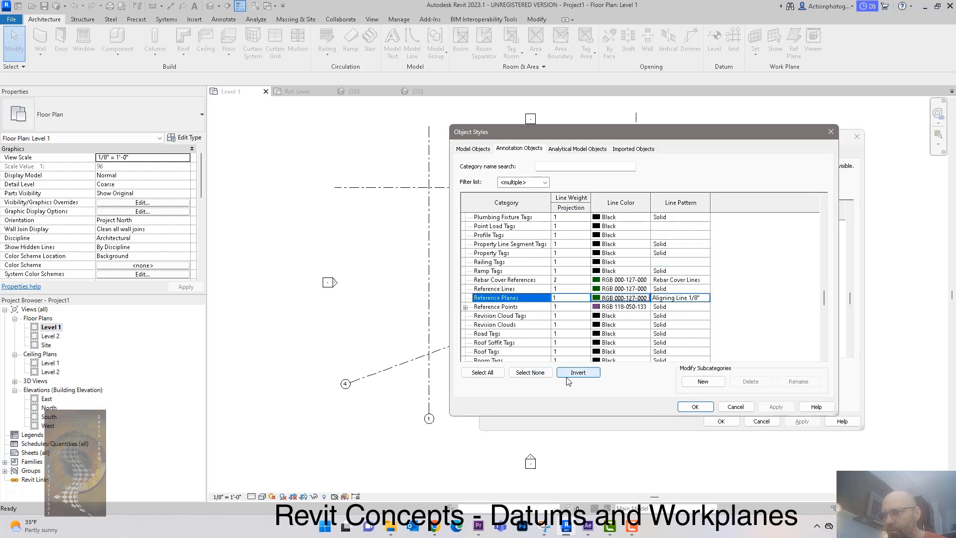
click(702, 381)
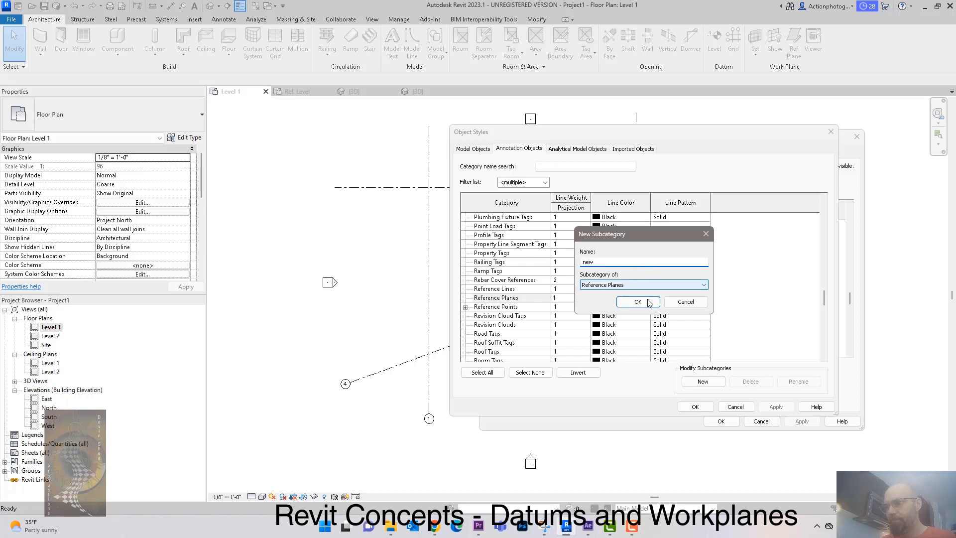
click(636, 302)
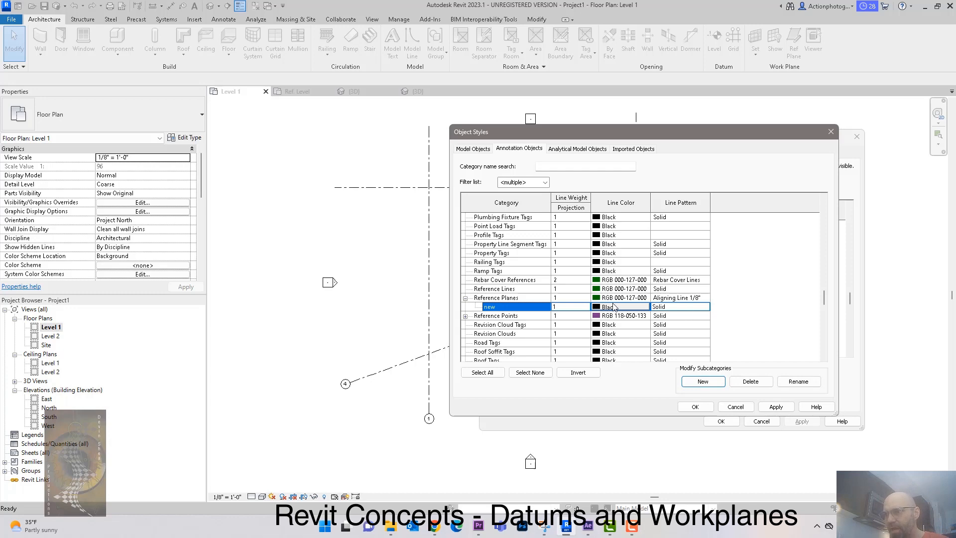
click(694, 408)
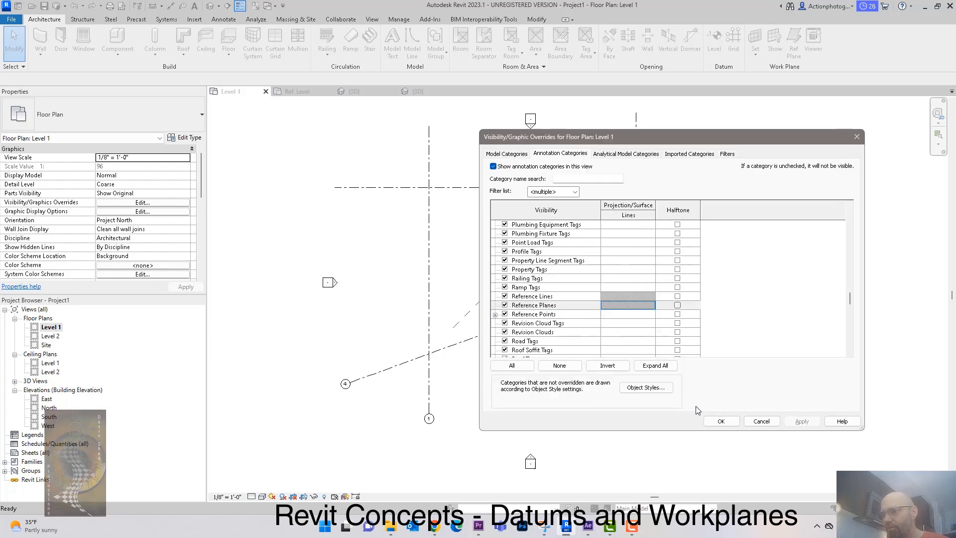
click(720, 421)
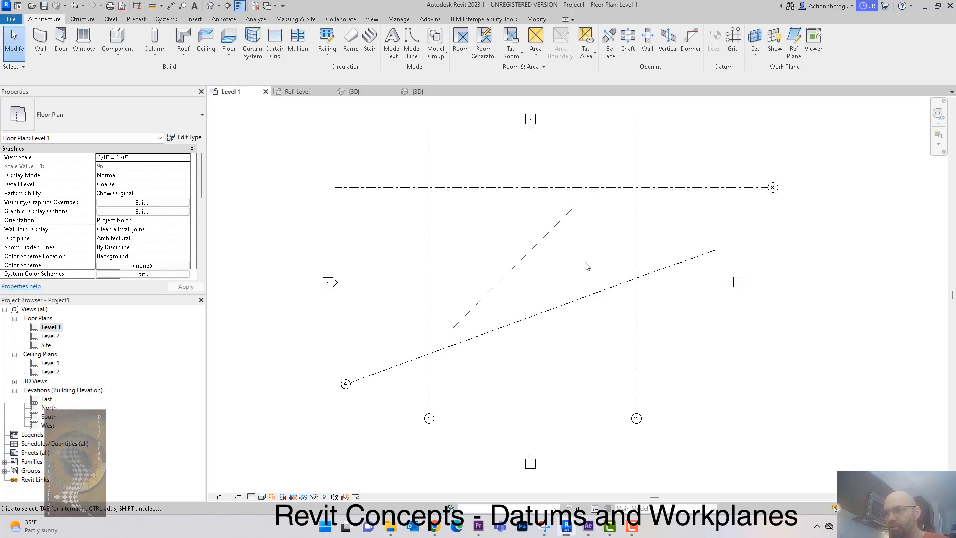
- Assign the diagonal reference plane in the Level 1 floor plan to the subcategory new
click(554, 239)
click(192, 184)
click(195, 184)
click(169, 201)
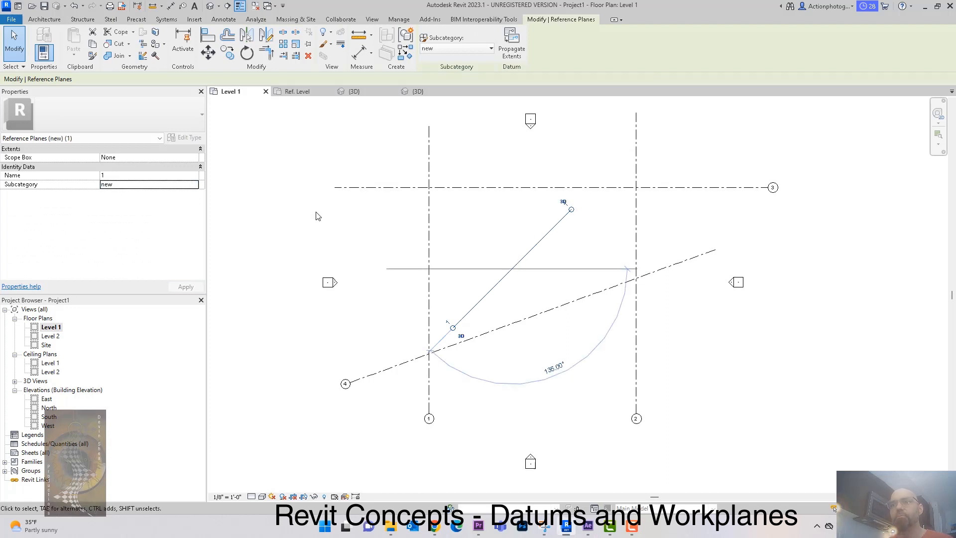
click(316, 216)
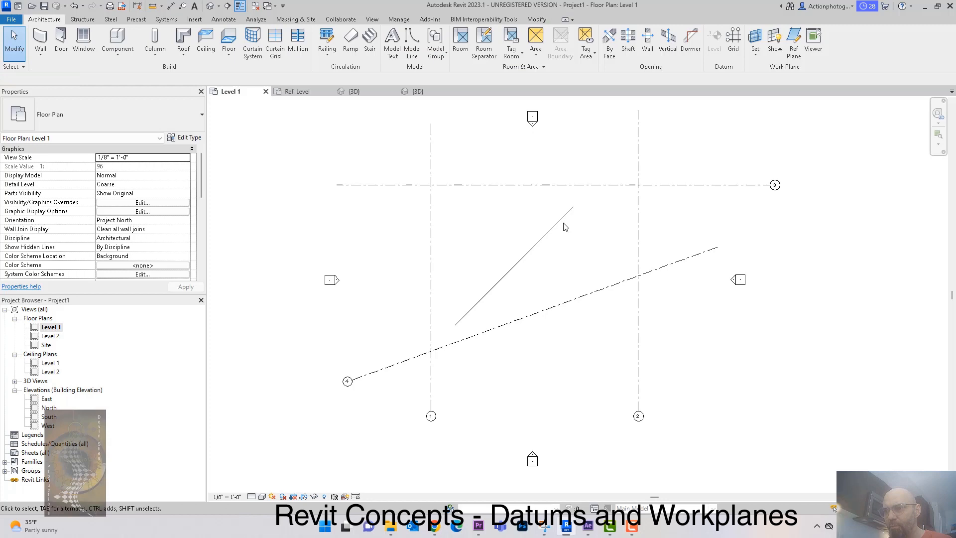
click(565, 217)
click(588, 252)
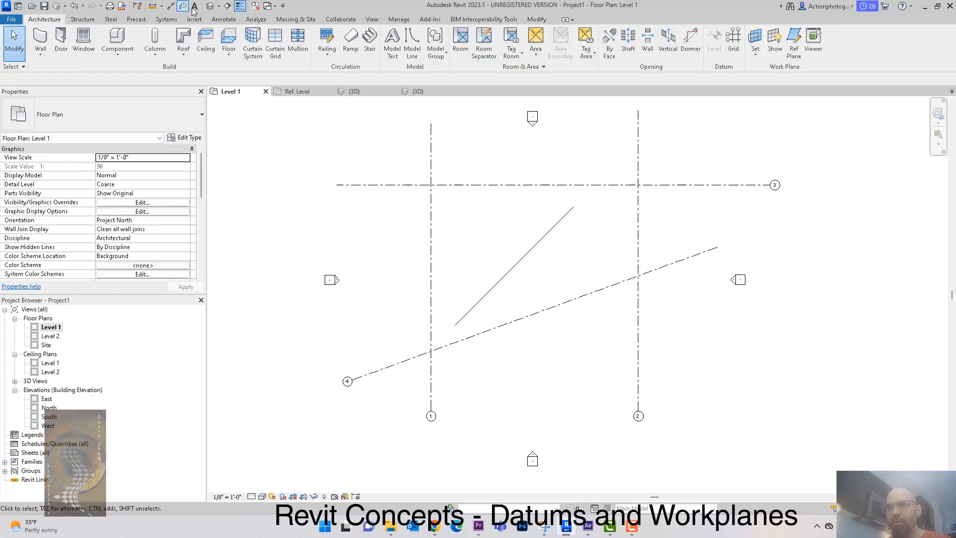
- Set Reference Plane : 1 as the current work plane in the 3D view and display it
click(209, 6)
middle_drag(571, 284, 559, 355)
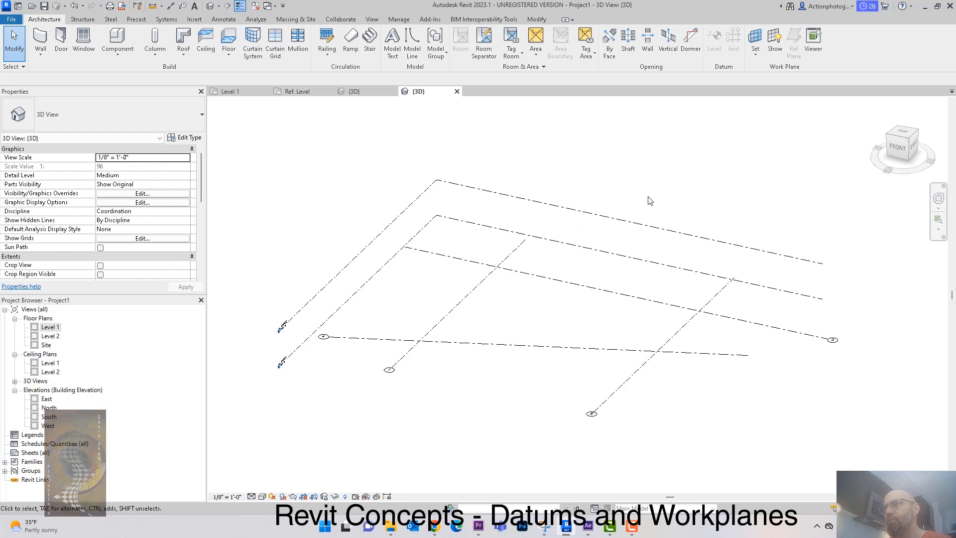
click(756, 59)
click(766, 75)
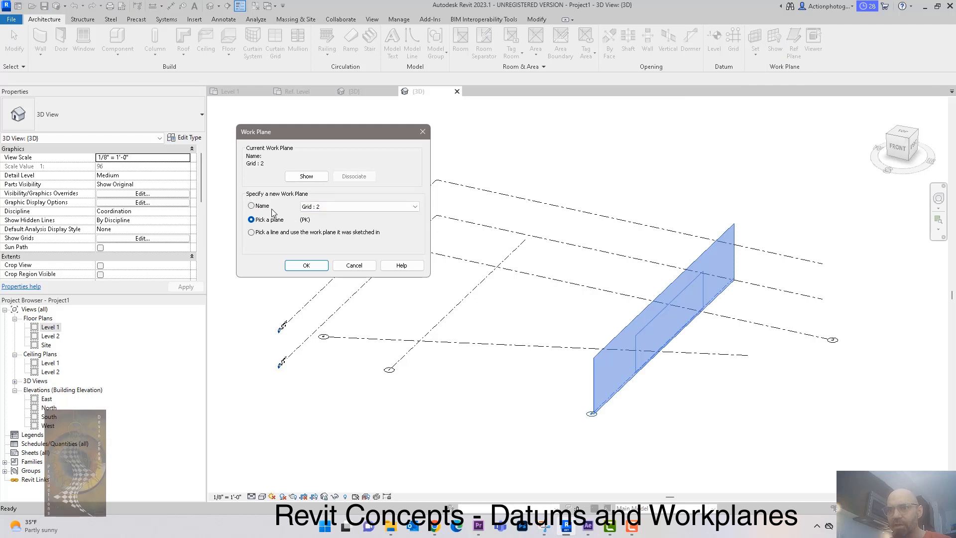
click(357, 207)
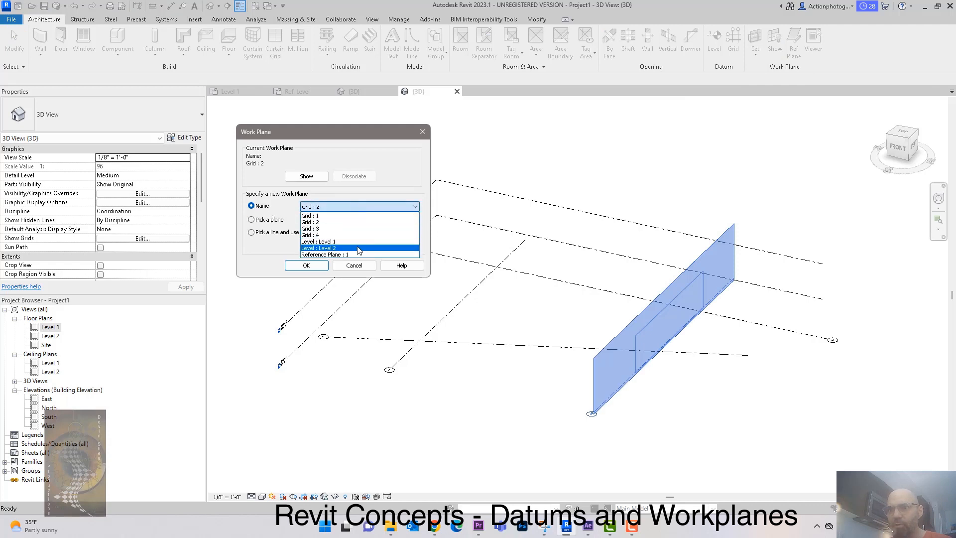
click(365, 255)
click(306, 265)
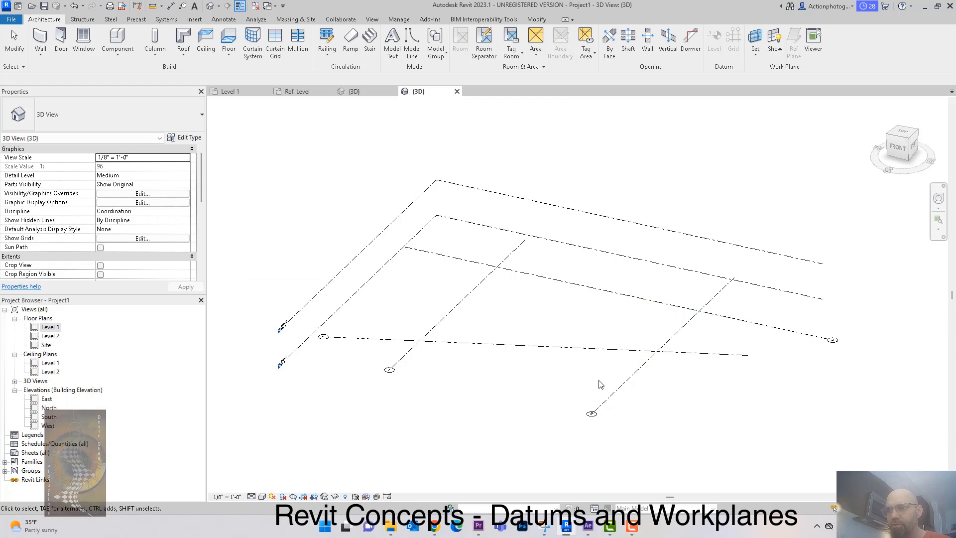
click(769, 50)
shift+middle_drag(647, 164, 747, 201)
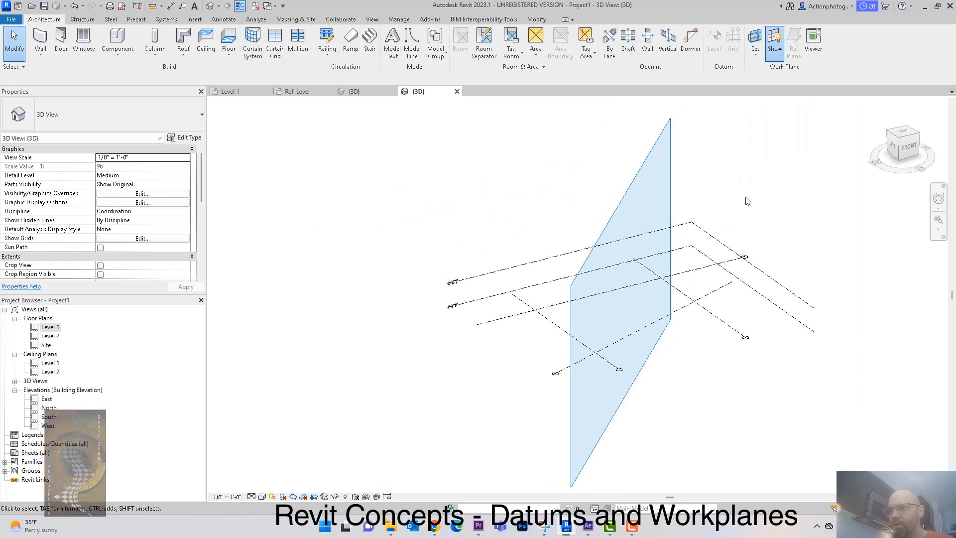
- Draw a sloped reference plane at about 125° between grids 2 and 1, crossing both levels, in the North elevation
double_click(49, 408)
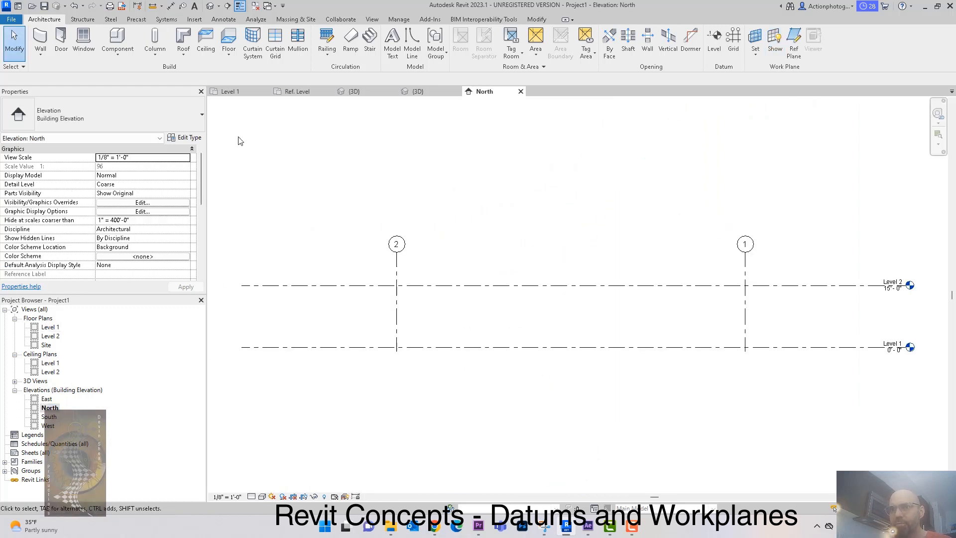
click(793, 42)
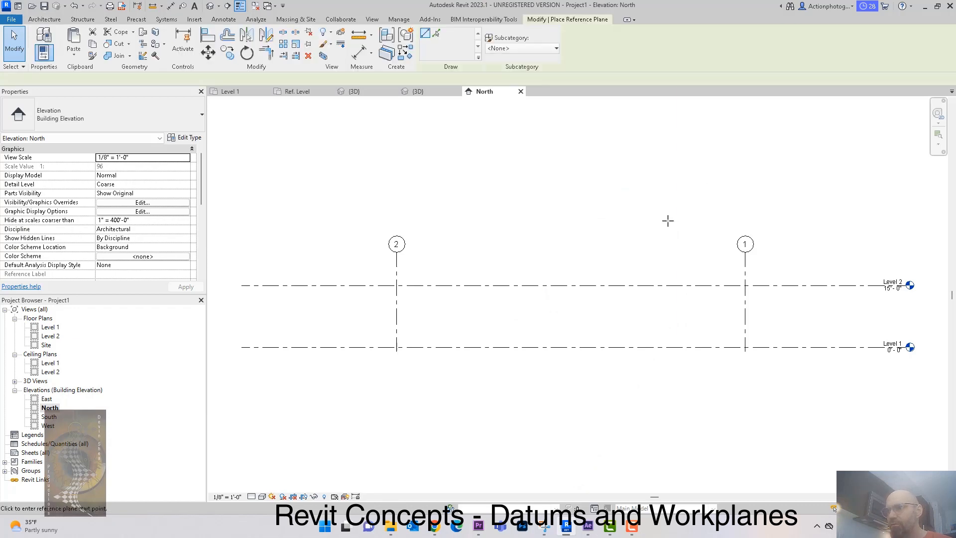
click(655, 199)
click(512, 403)
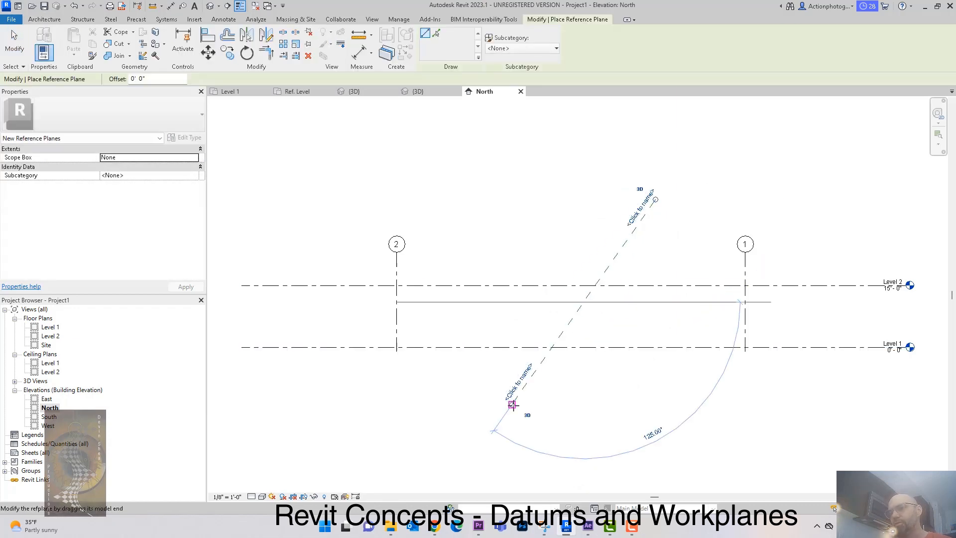
key(Escape)
key(Escape)
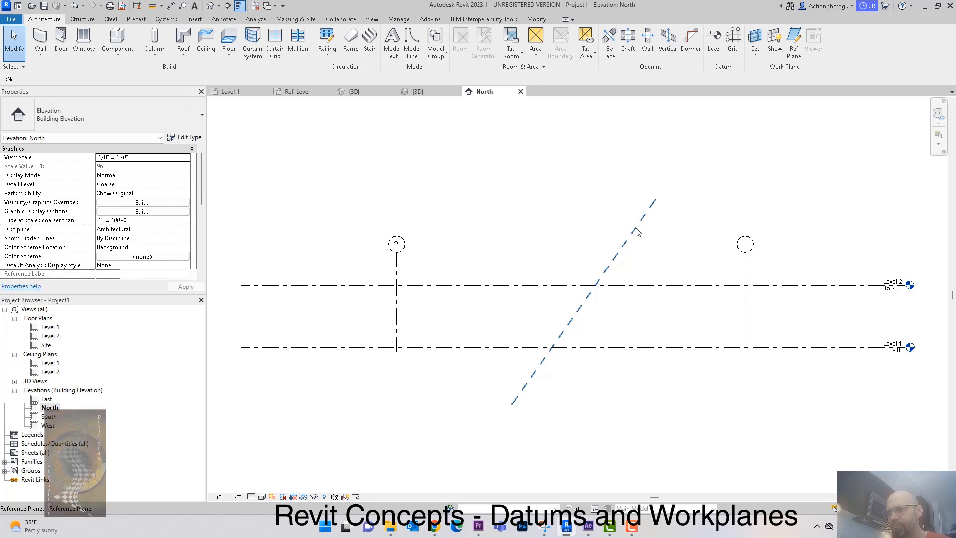
- Name the sloped reference plane in the North elevation diag
click(635, 211)
click(635, 211)
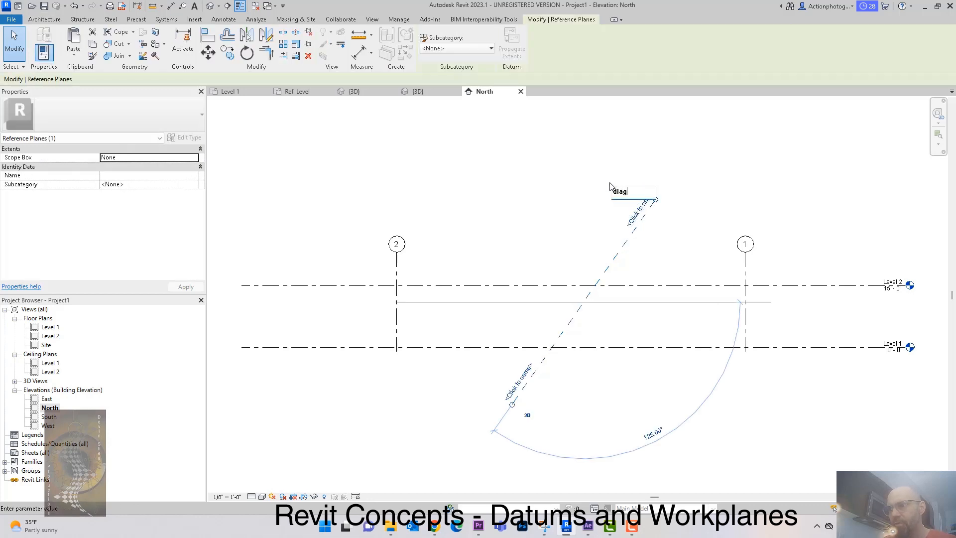
text(diag)
key(Return)
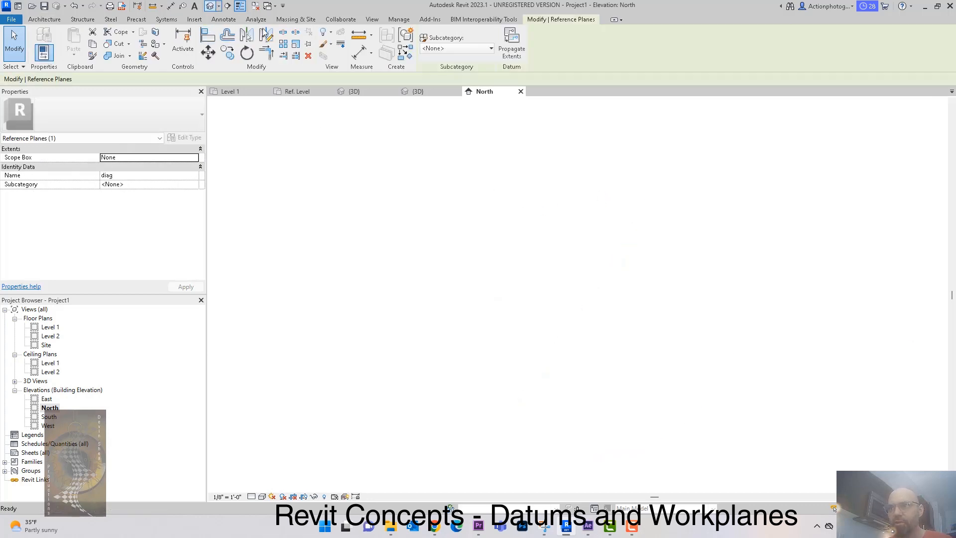
- Set Reference Plane : diag as the work plane in the 3D view, examine its slope, and hide the work plane
click(217, 7)
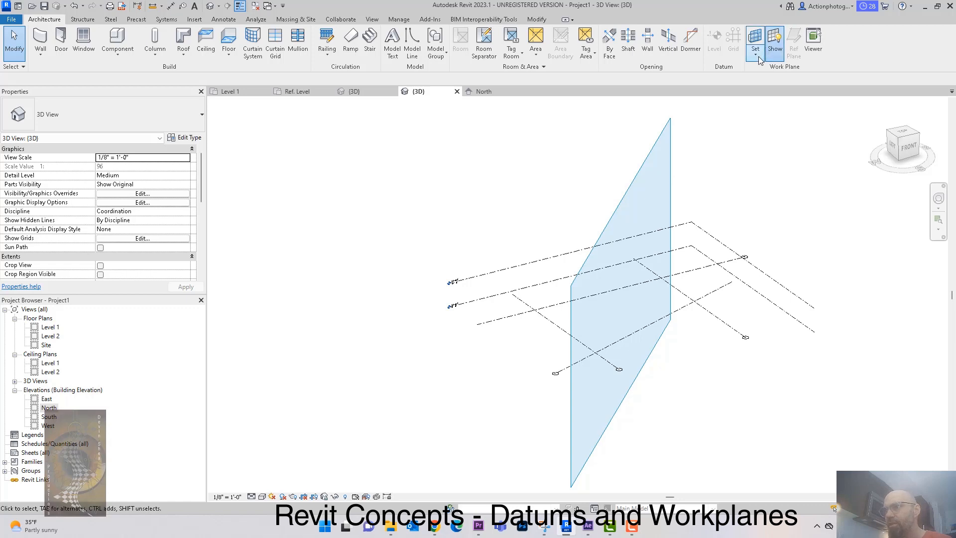
click(775, 46)
click(324, 206)
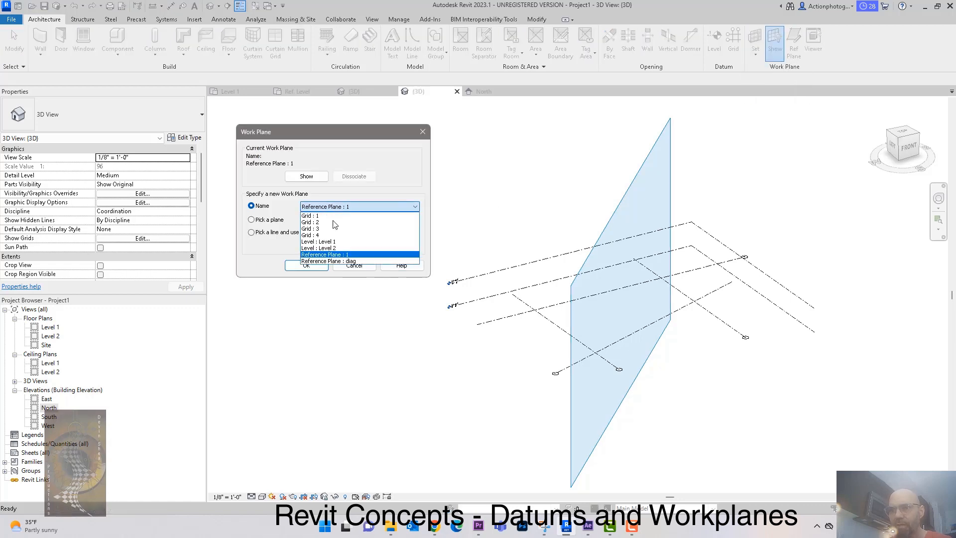
click(355, 261)
click(315, 266)
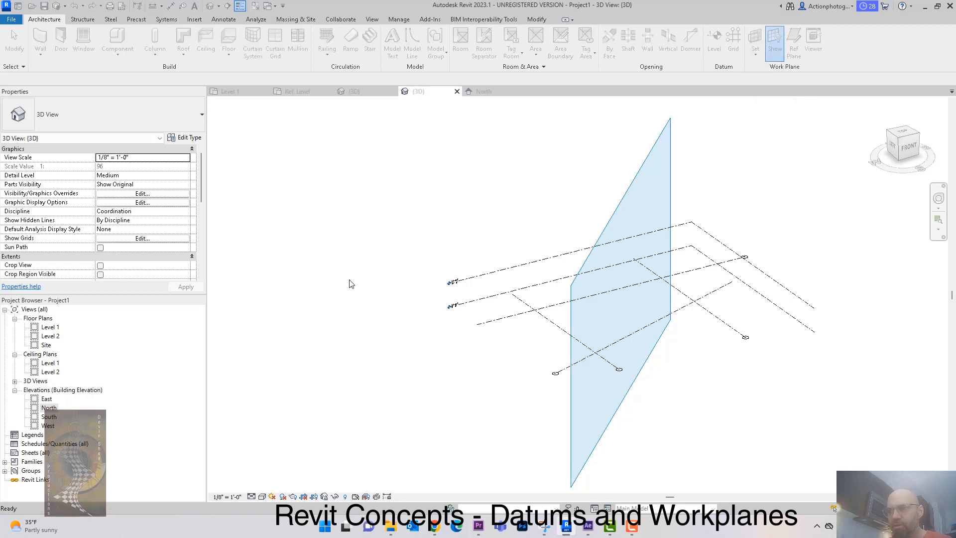
shift+middle_drag(445, 334, 401, 284)
shift+middle_drag(367, 345, 301, 173)
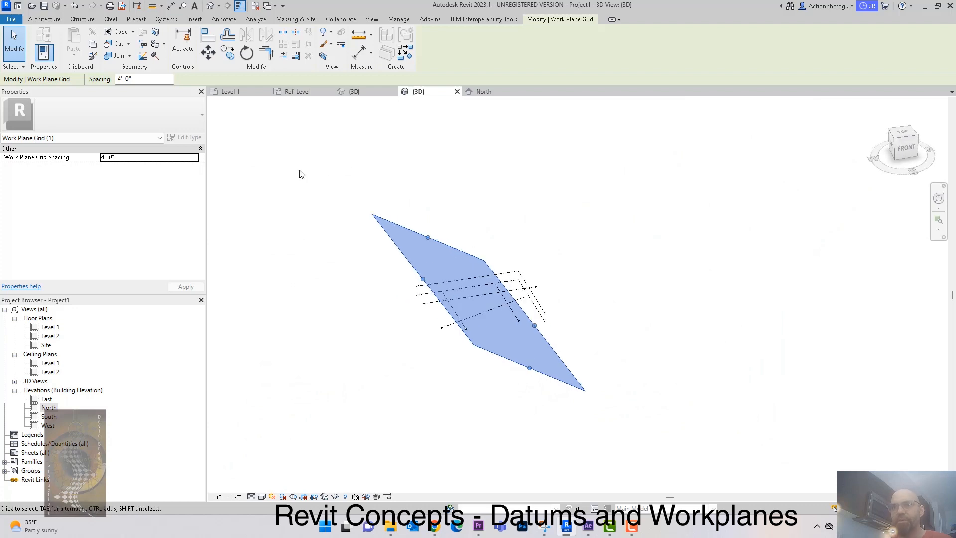
click(301, 173)
click(779, 52)
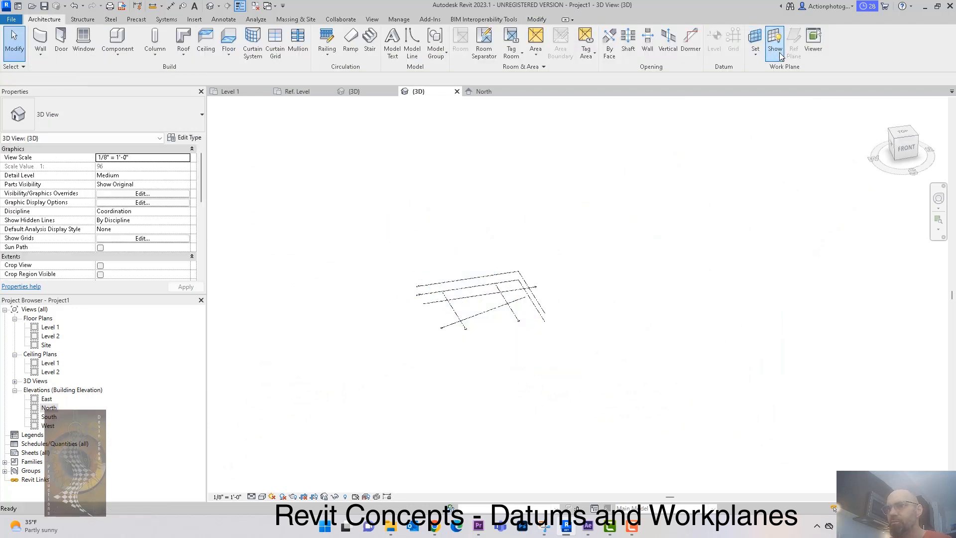
- Close the inactive views and close Family1 without saving its changes
click(257, 6)
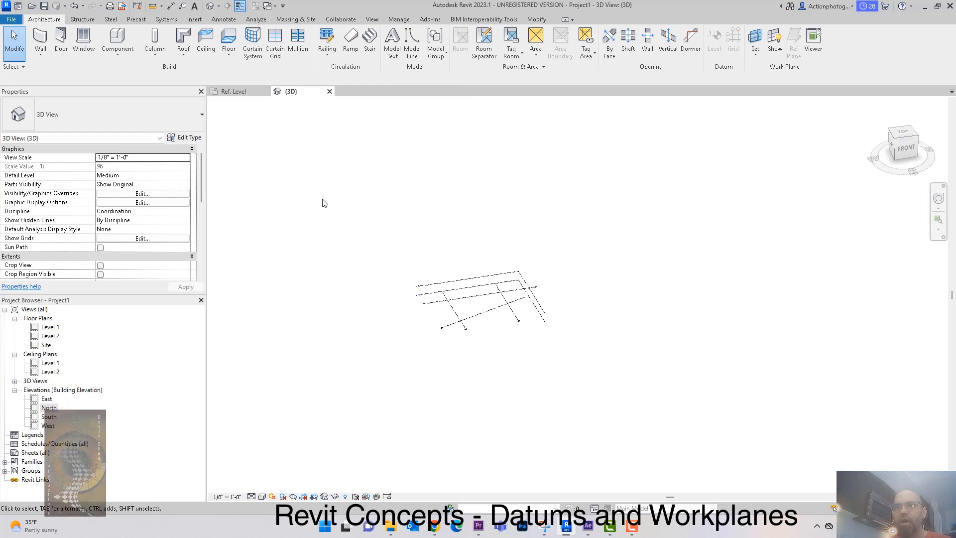
click(266, 92)
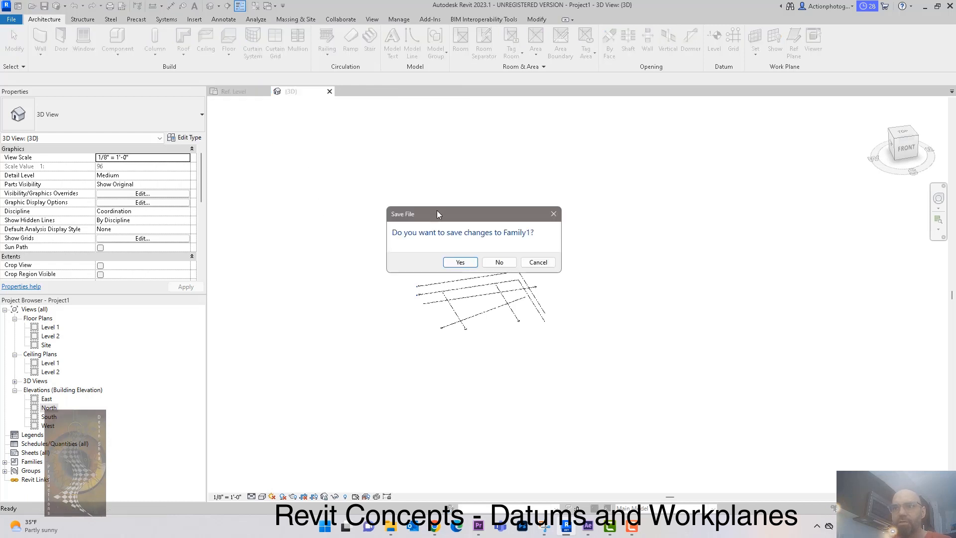
click(499, 262)
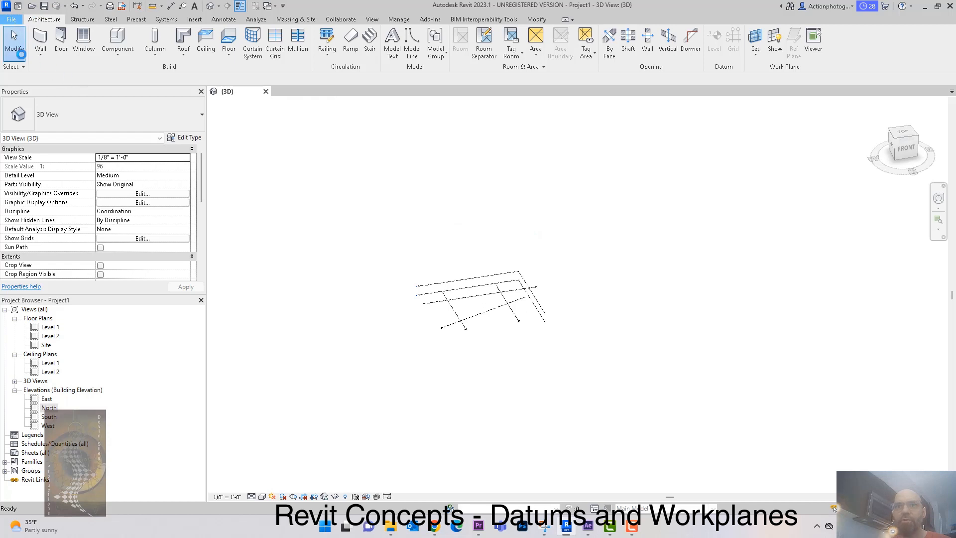
- Create a new family from the English-Imperial template Generic Model face based.rft
click(11, 19)
mouse_move(35, 59)
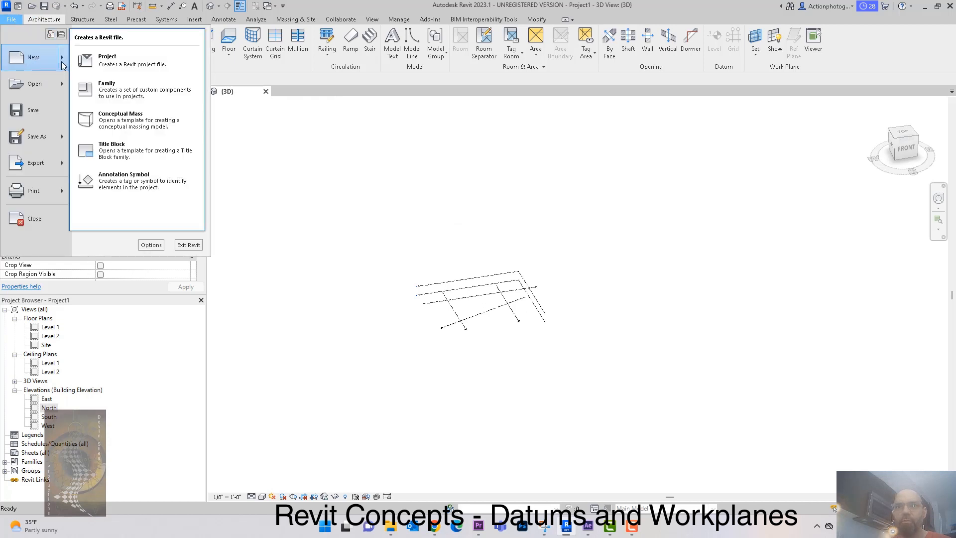
click(137, 92)
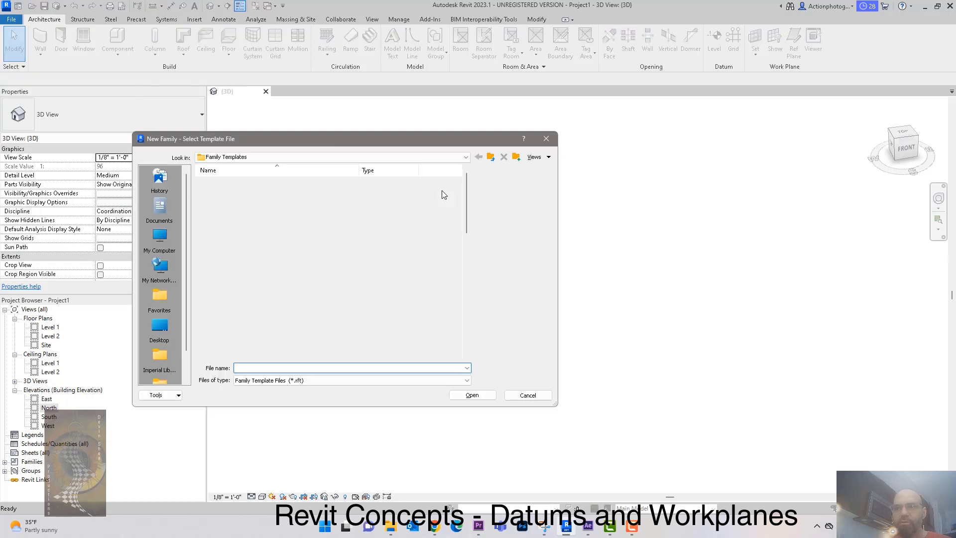
double_click(278, 210)
scroll(305, 268, down, 7)
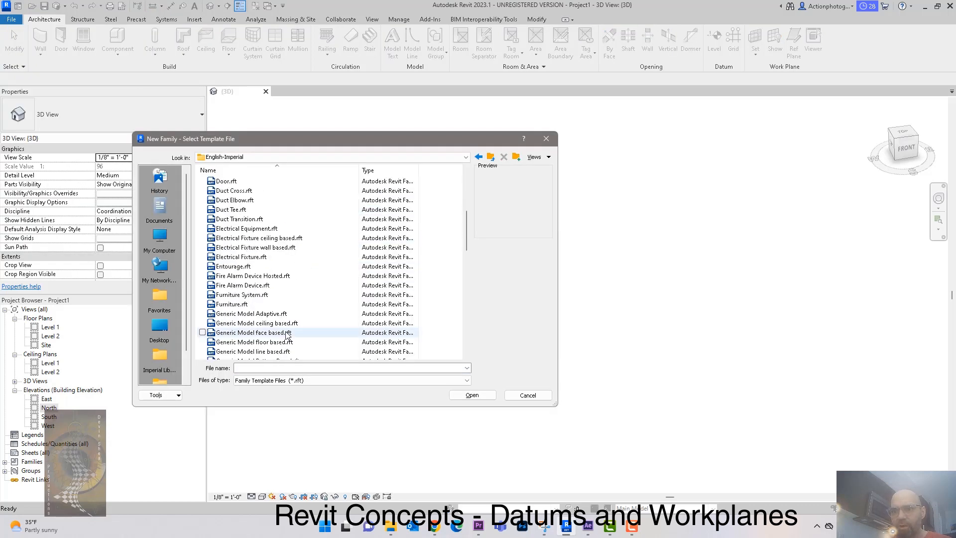
click(301, 332)
scroll(302, 311, down, 2)
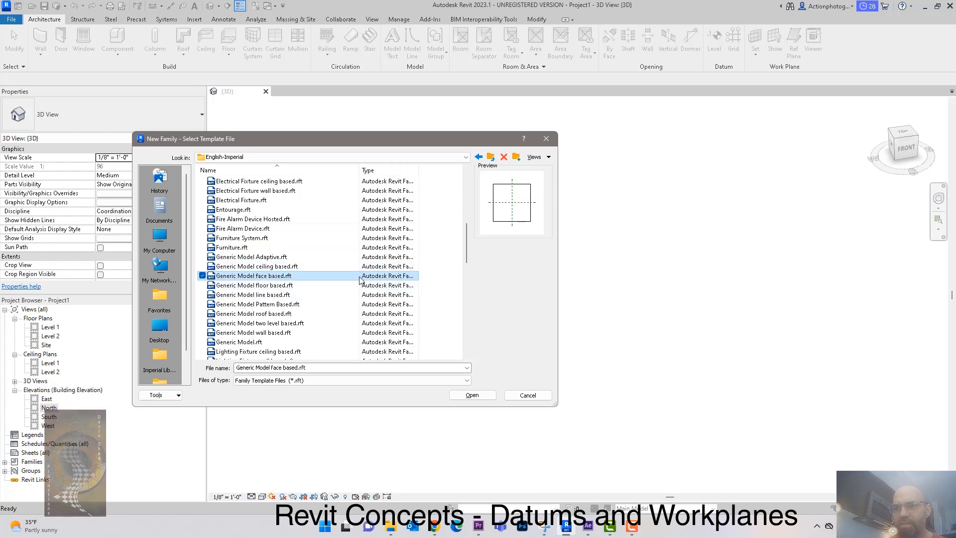
click(472, 395)
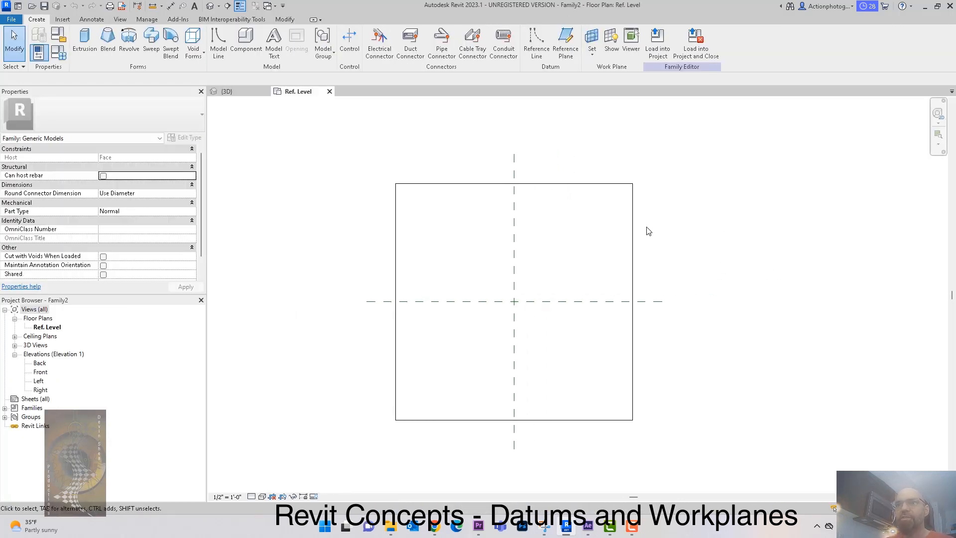
- Extrude a rectangle of about 5'-4" by 4'-10" with a depth of 1'-0" around the reference plane intersection and view it in 3D
click(84, 42)
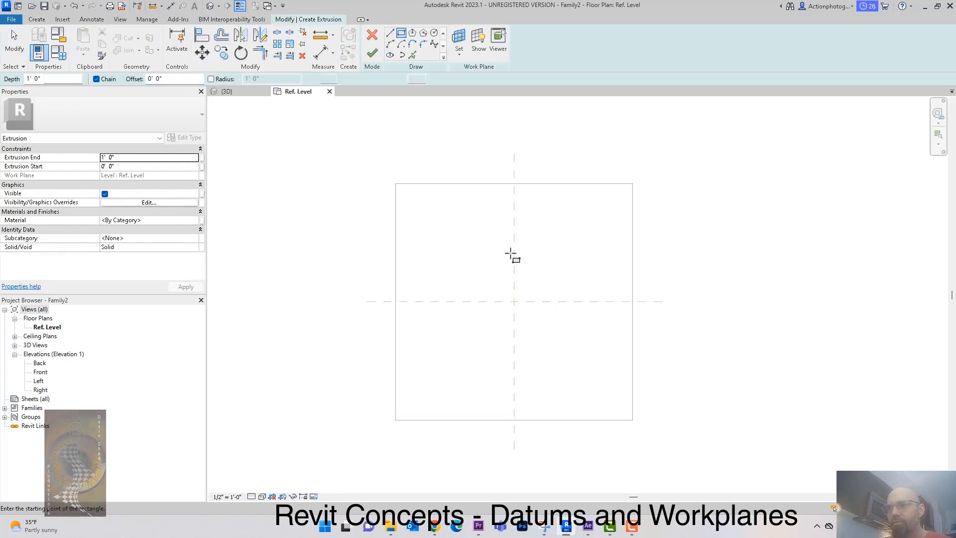
click(434, 227)
click(591, 370)
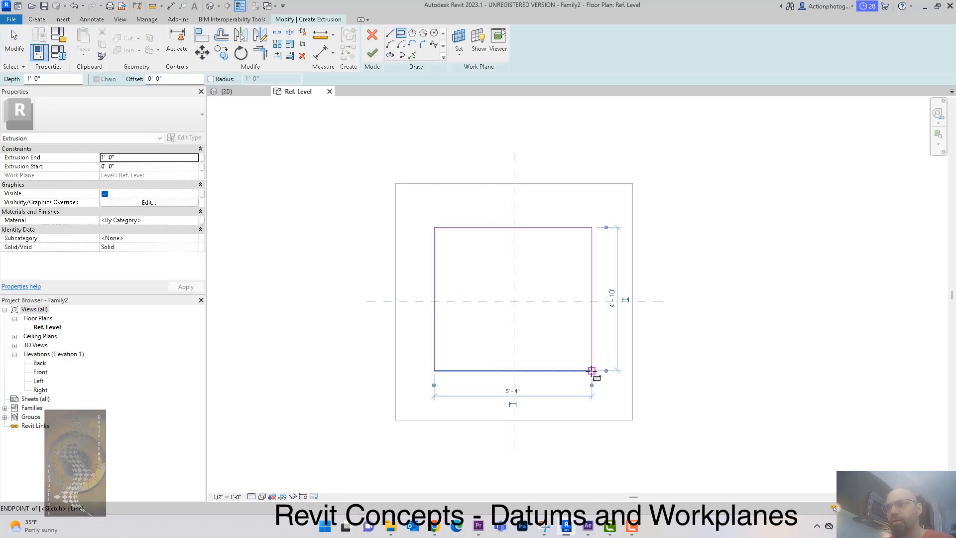
click(372, 53)
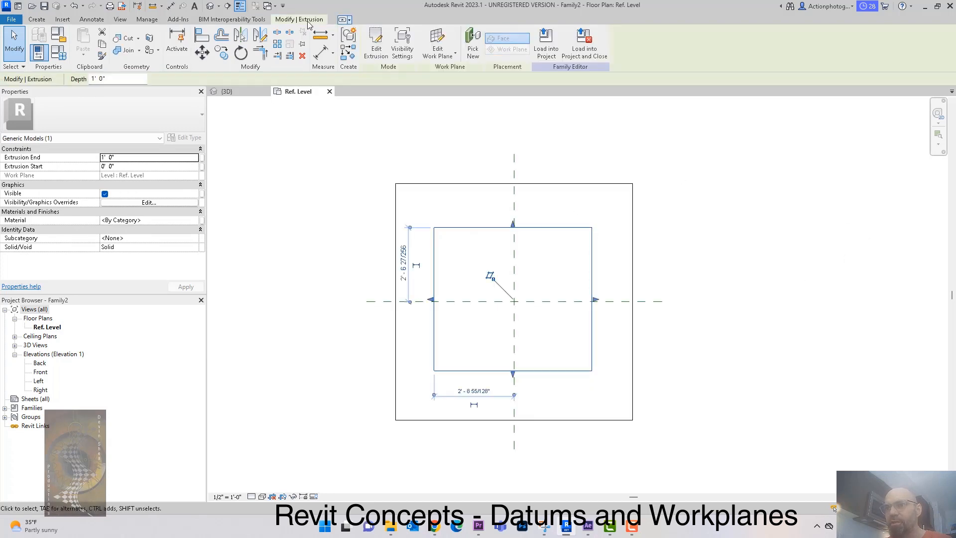
click(210, 6)
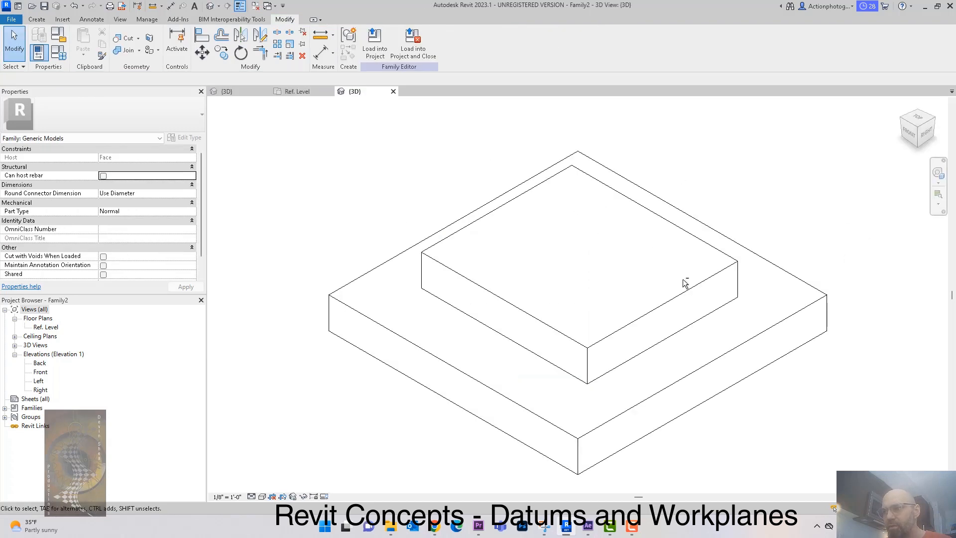
- Load the face-based family into Project1 and place an instance on the Reference Plane : diag work plane
click(375, 42)
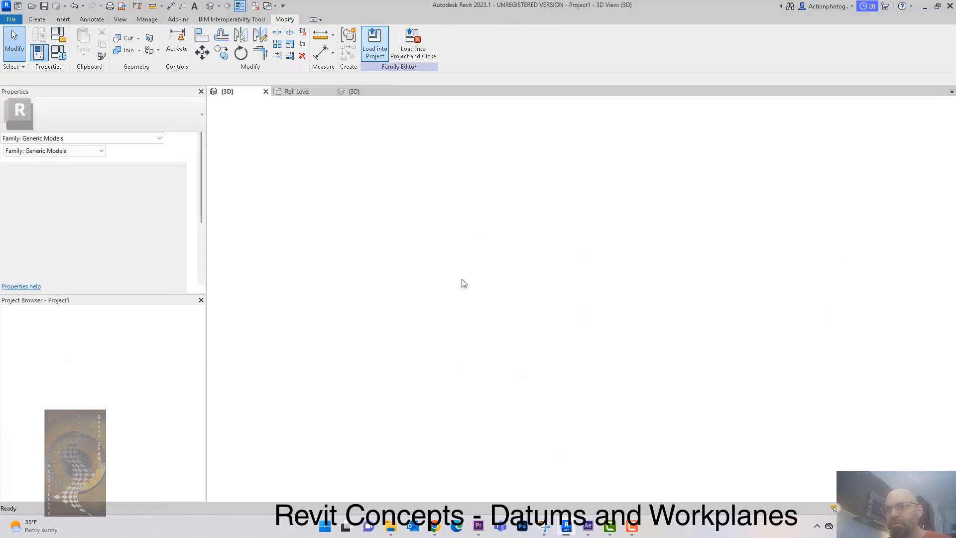
scroll(512, 301, up, 5)
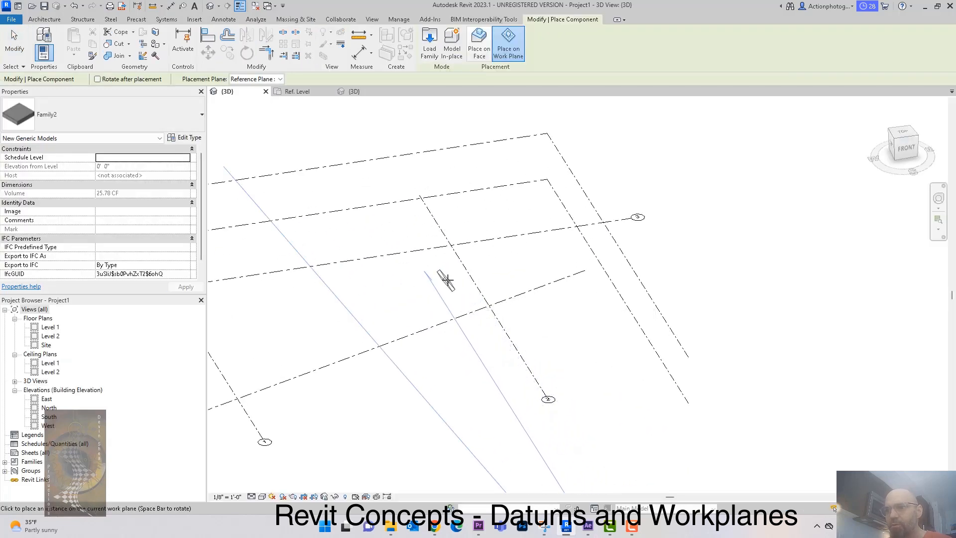
scroll(448, 273, down, 4)
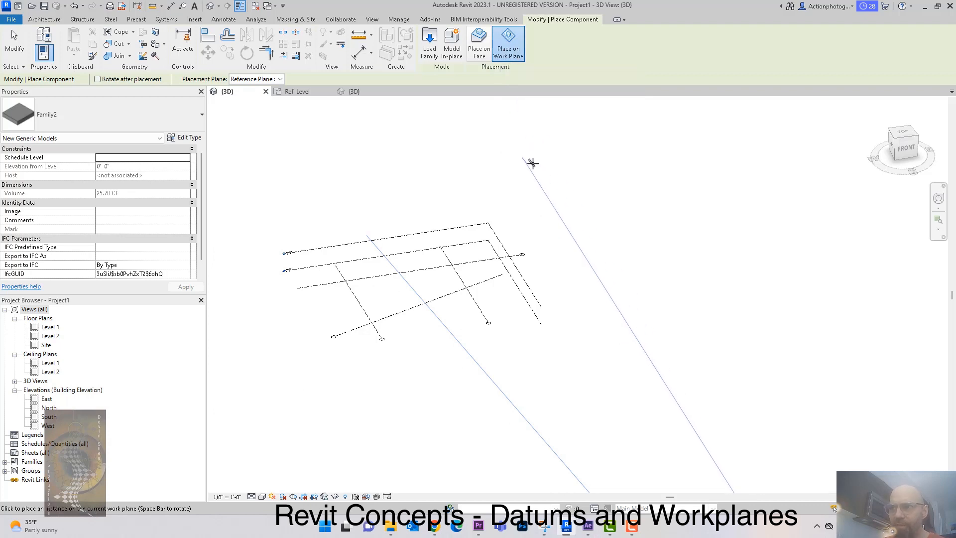
click(479, 53)
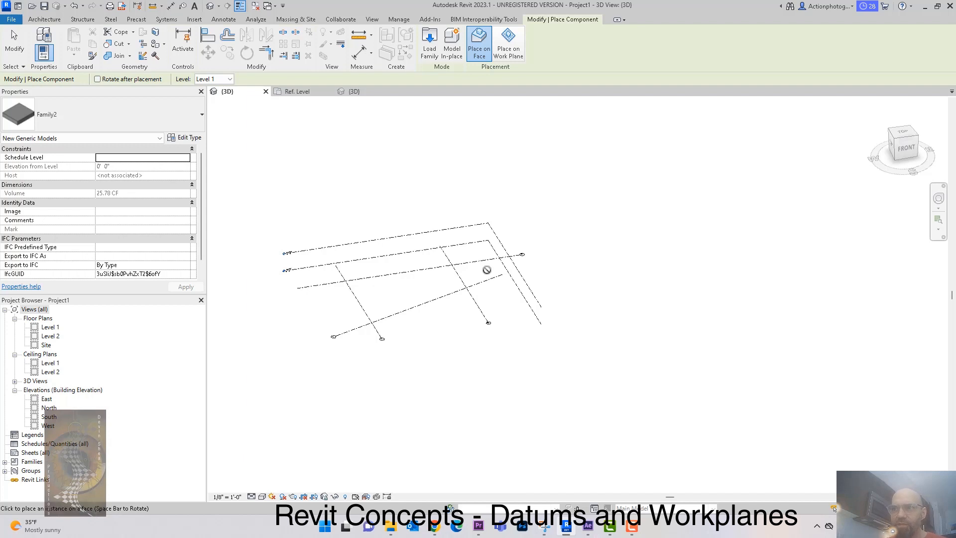
click(509, 44)
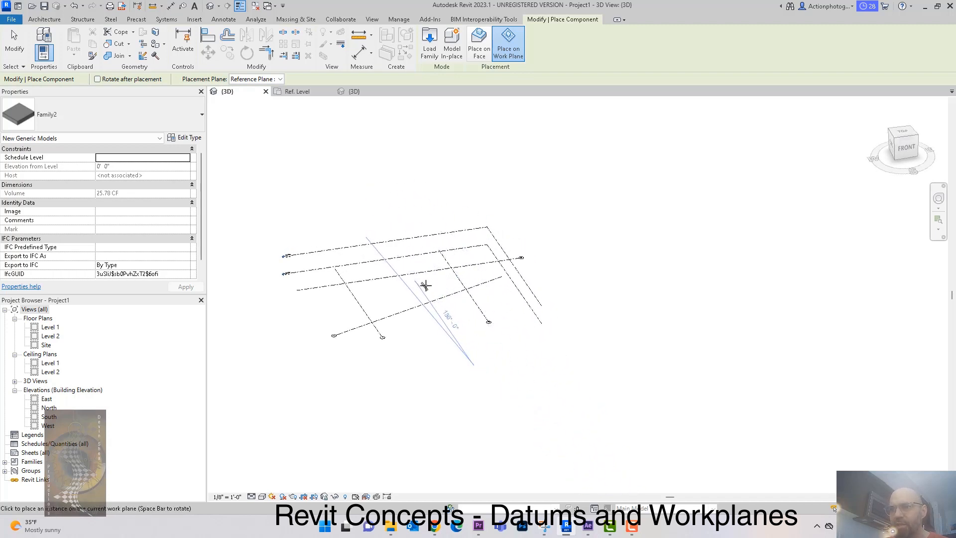
scroll(445, 296, up, 2)
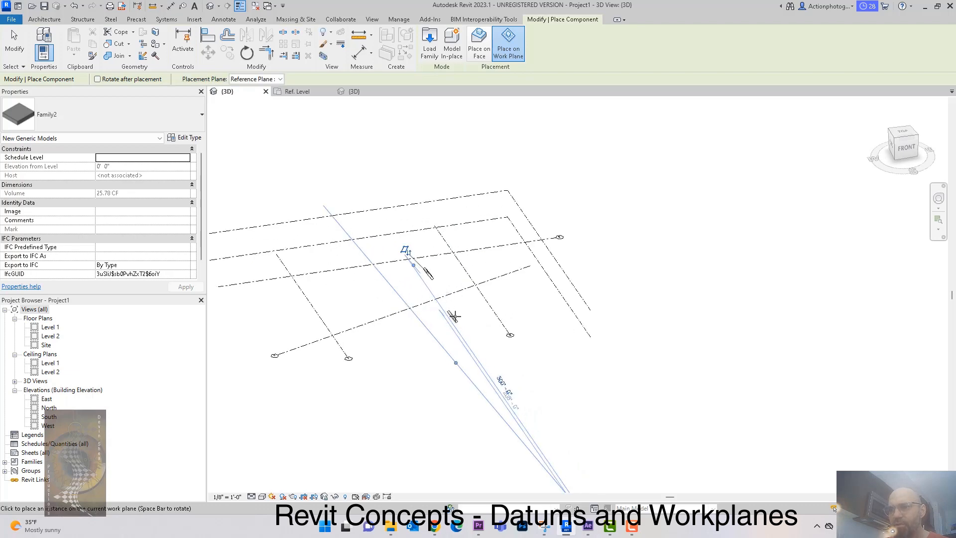
key(Escape)
key(Escape)
- Show the active work plane in the 3D view and examine how the placed Family2 instance lies on it
click(775, 56)
mouse_move(668, 260)
shift+middle_down()
mouse_move(652, 241)
mouse_move(659, 231)
mouse_move(672, 237)
mouse_move(649, 254)
mouse_move(658, 258)
shift+middle_up()
scroll(517, 298, up, 4)
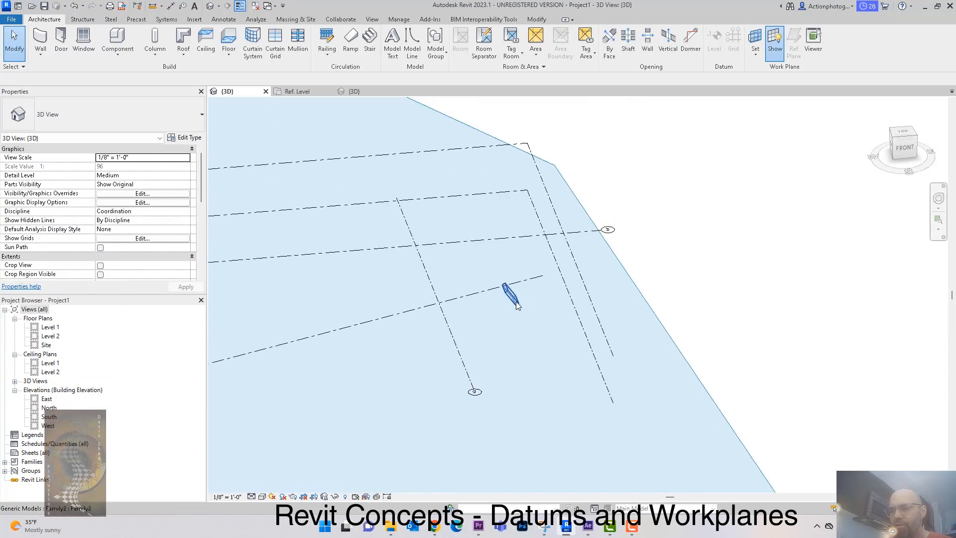
scroll(517, 301, down, 4)
shift+middle_drag(517, 301, 606, 278)
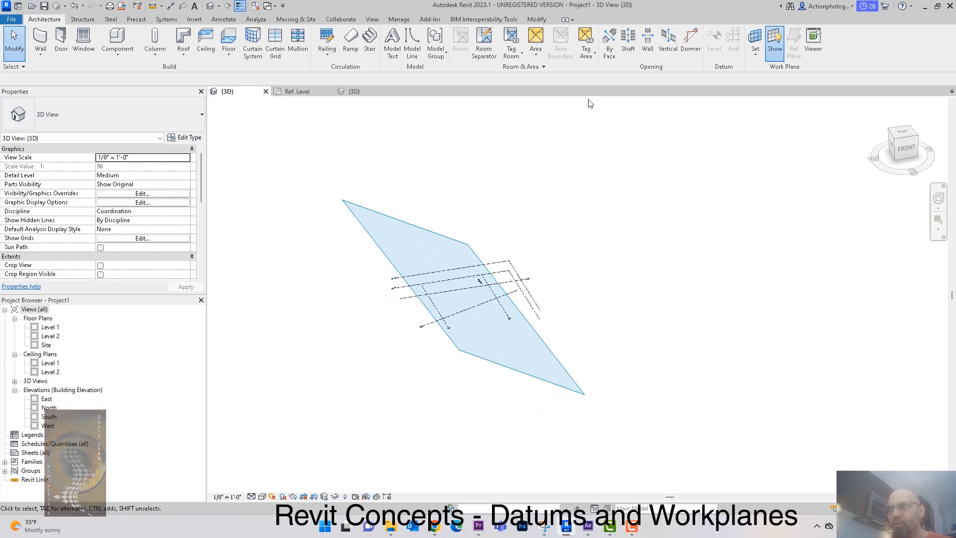
- Set Grid : 2 as the work plane, examine its orientation in the 3D view, and hide the work plane
click(761, 54)
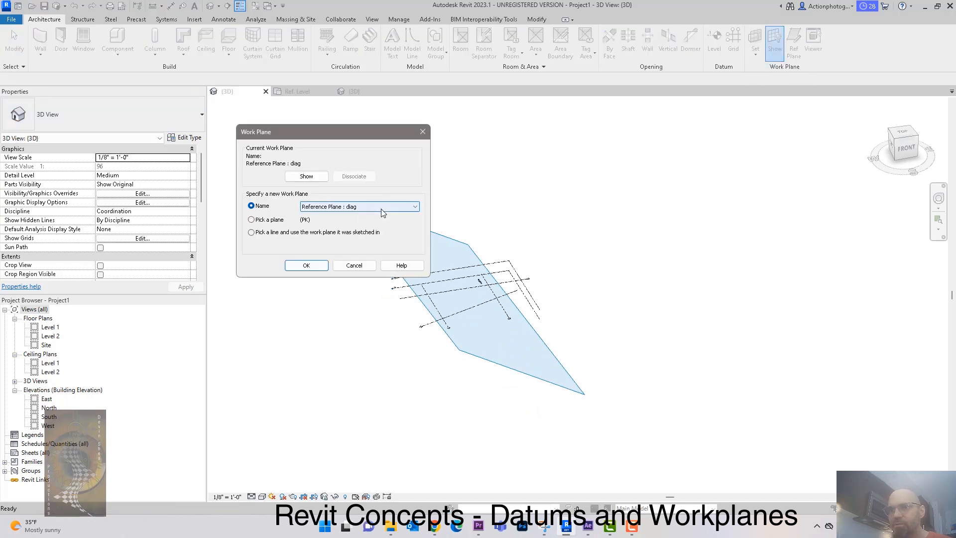
click(342, 211)
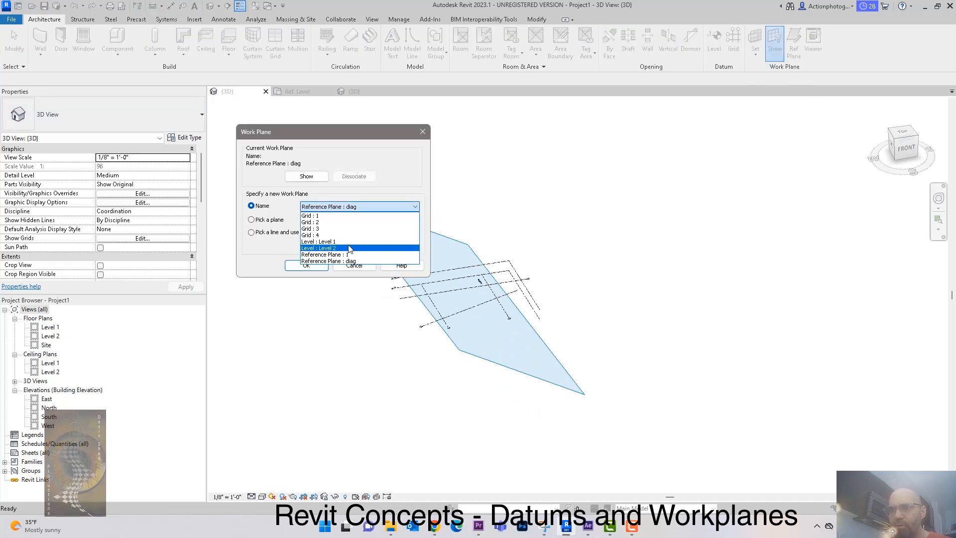
click(351, 222)
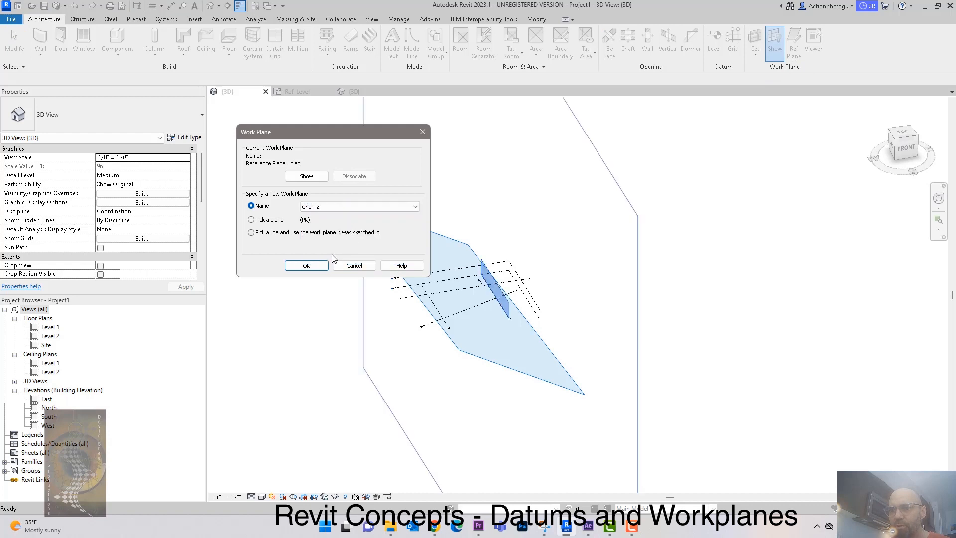
click(306, 265)
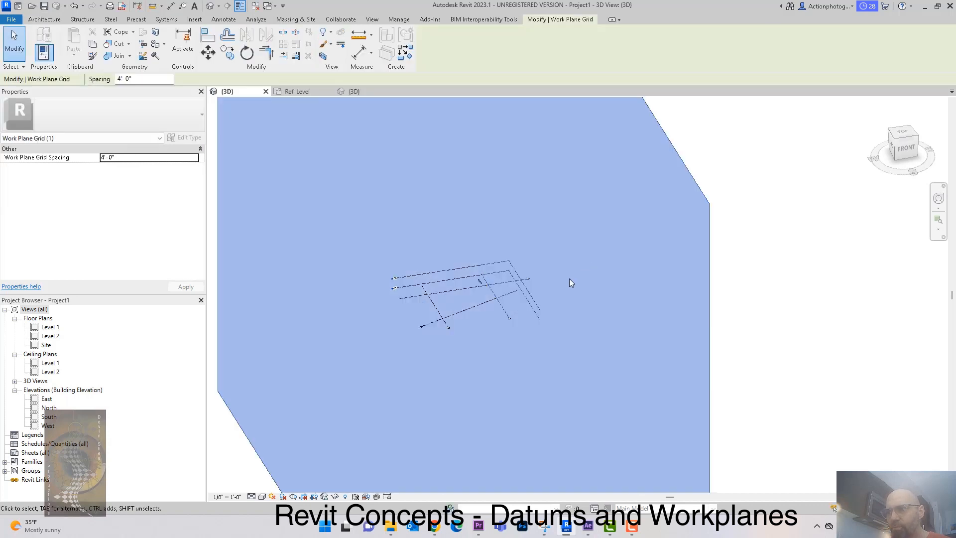
shift+middle_drag(714, 316, 667, 294)
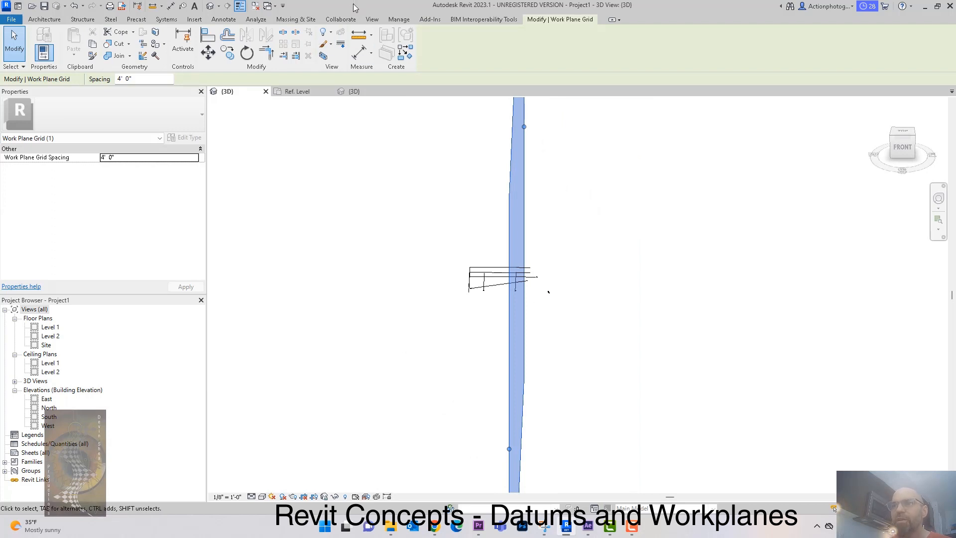
click(45, 19)
click(775, 52)
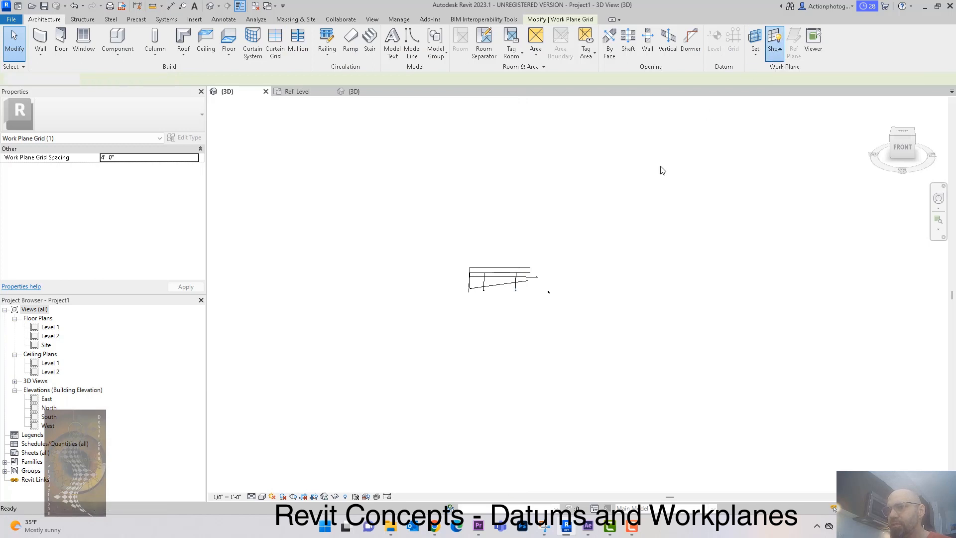
- Select the Family2 instance and check its host plane in the properties and the 3D view
scroll(547, 299, up, 5)
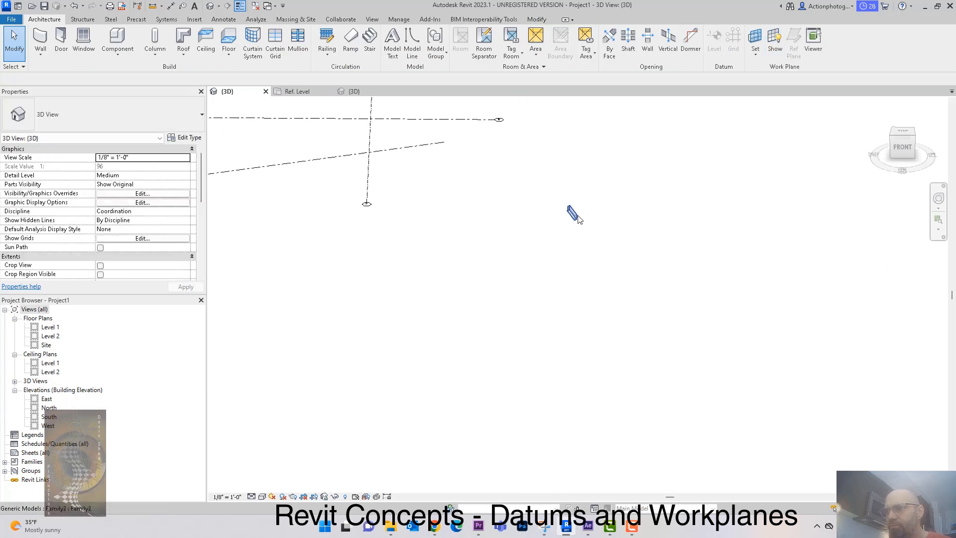
click(572, 213)
shift+middle_drag(618, 245, 587, 225)
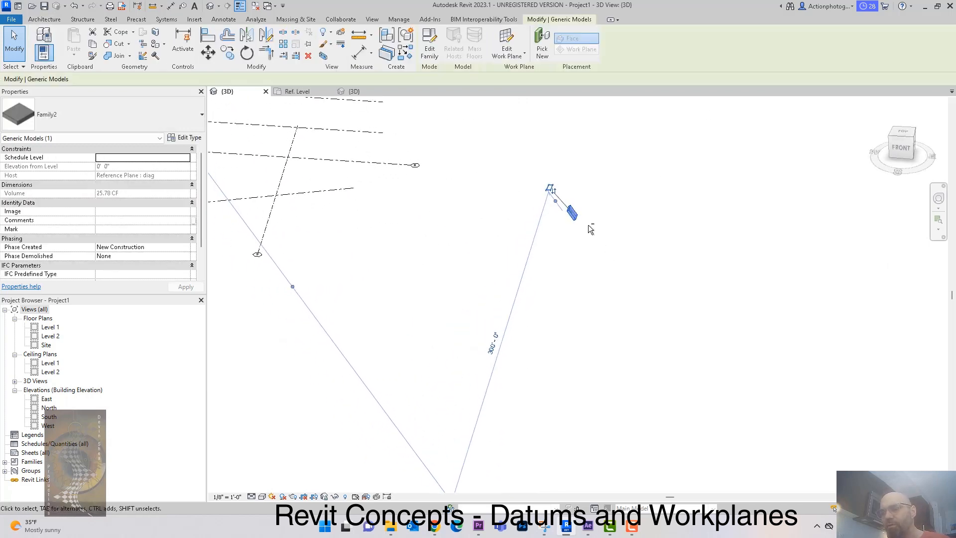
scroll(629, 269, down, 3)
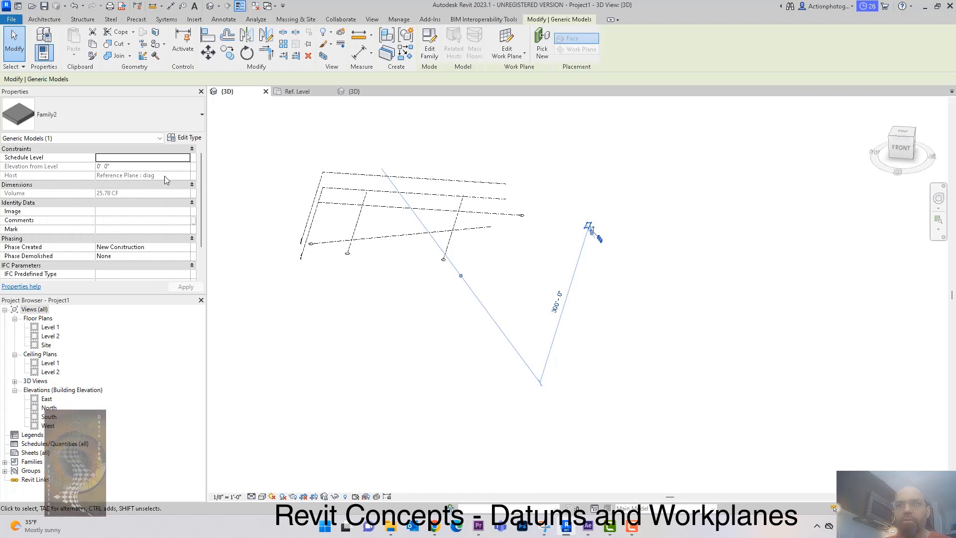
scroll(604, 256, up, 4)
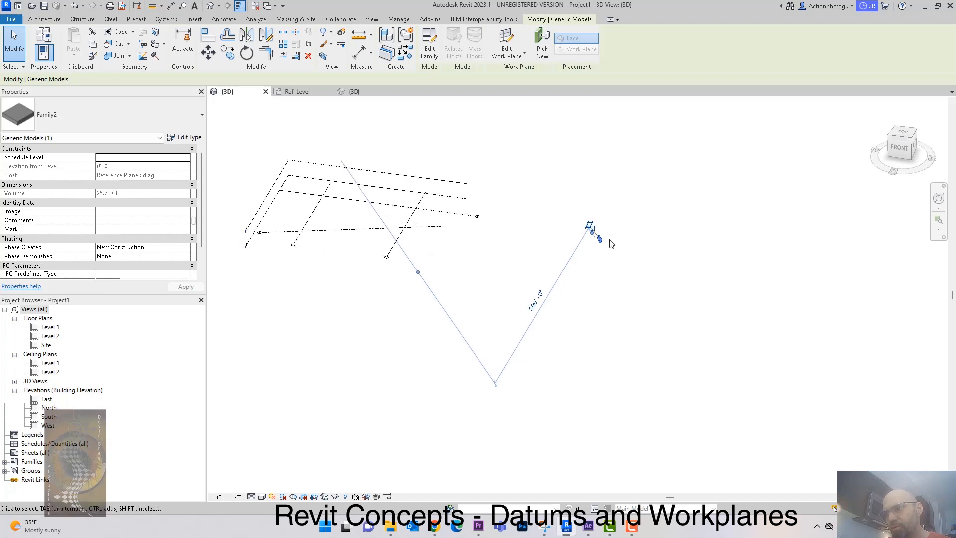
scroll(597, 247, down, 4)
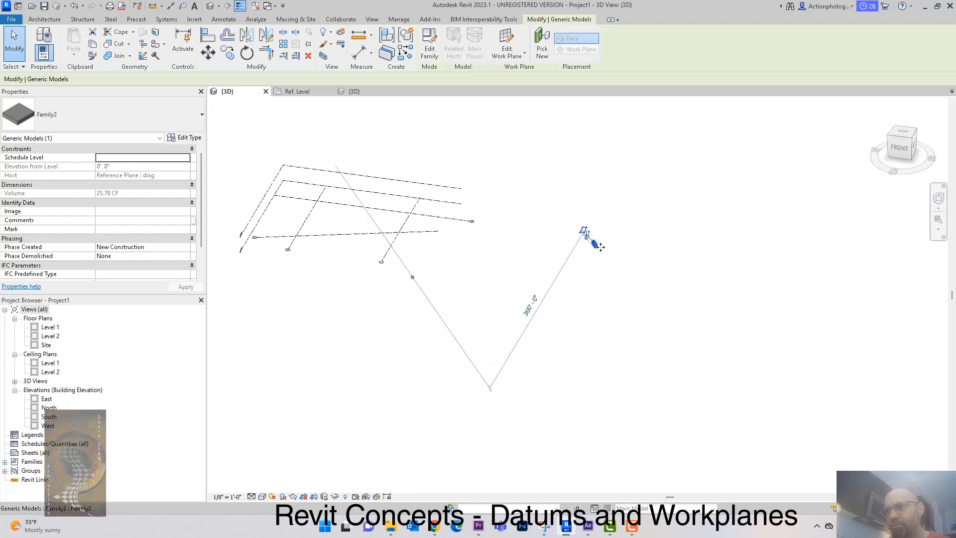
shift+middle_drag(603, 296, 614, 288)
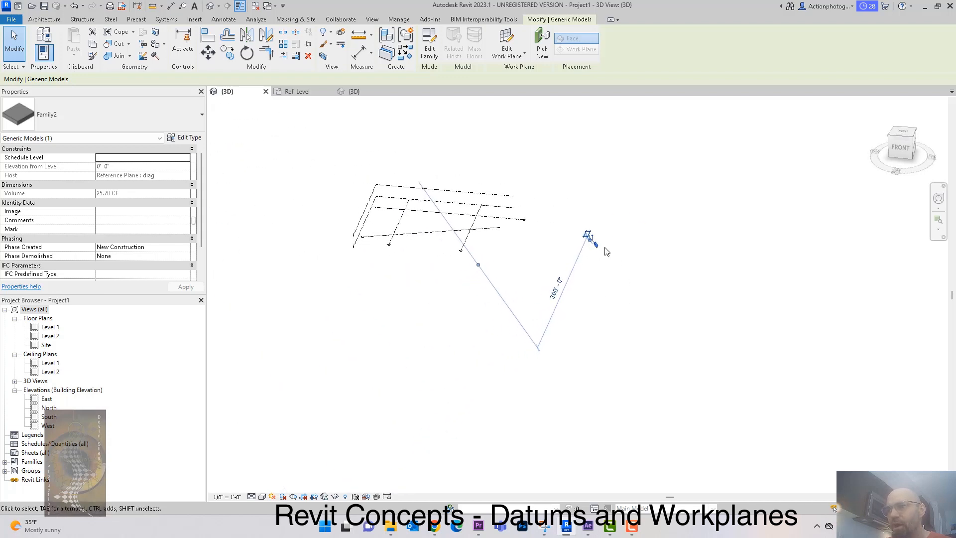
- Show the work plane and rehost the Family2 instance onto Grid : 2 with Pick New, placing it beyond the far end of the grid line
click(44, 18)
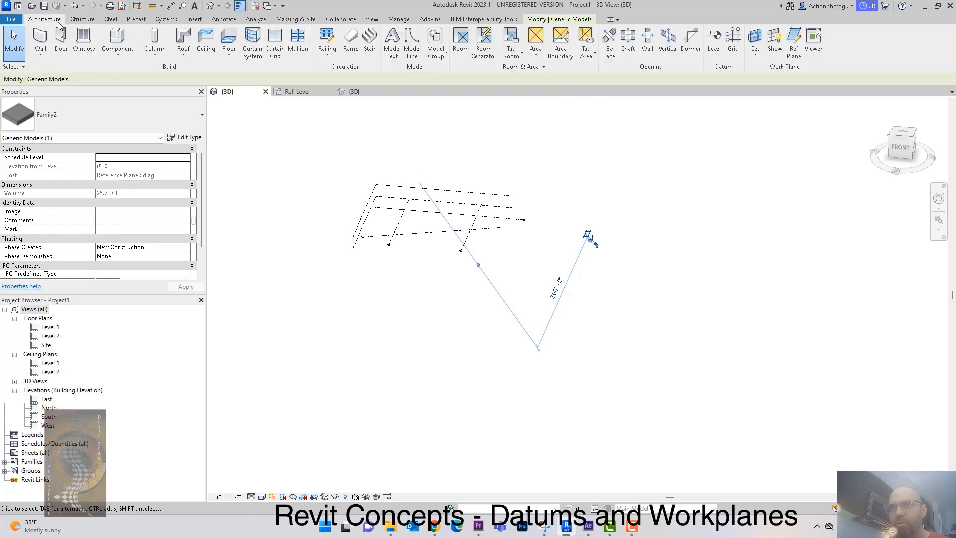
click(775, 42)
shift+middle_drag(697, 214, 616, 249)
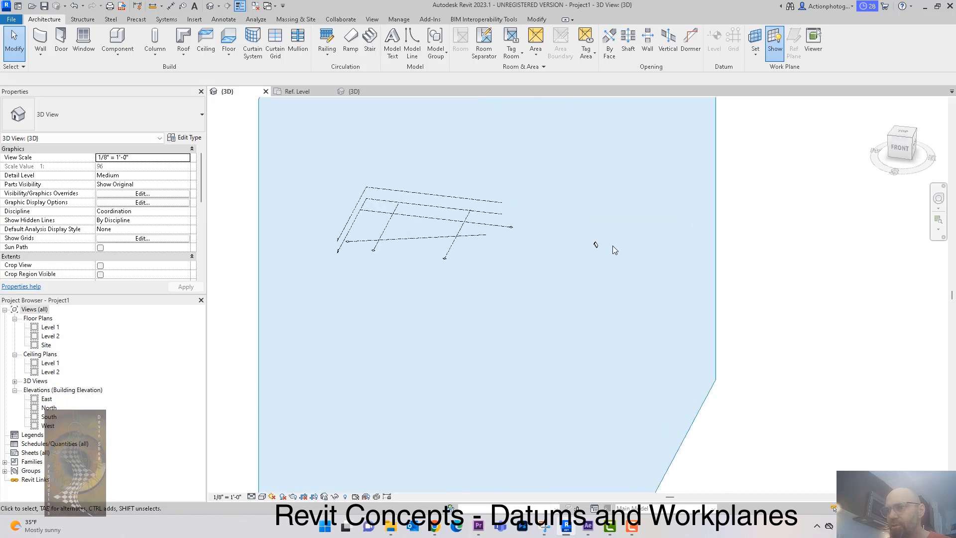
click(596, 245)
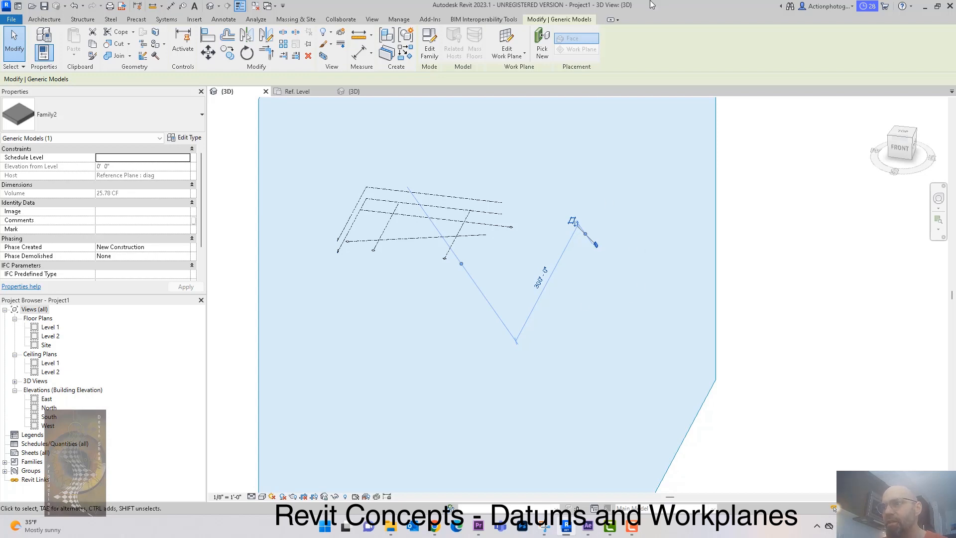
click(542, 50)
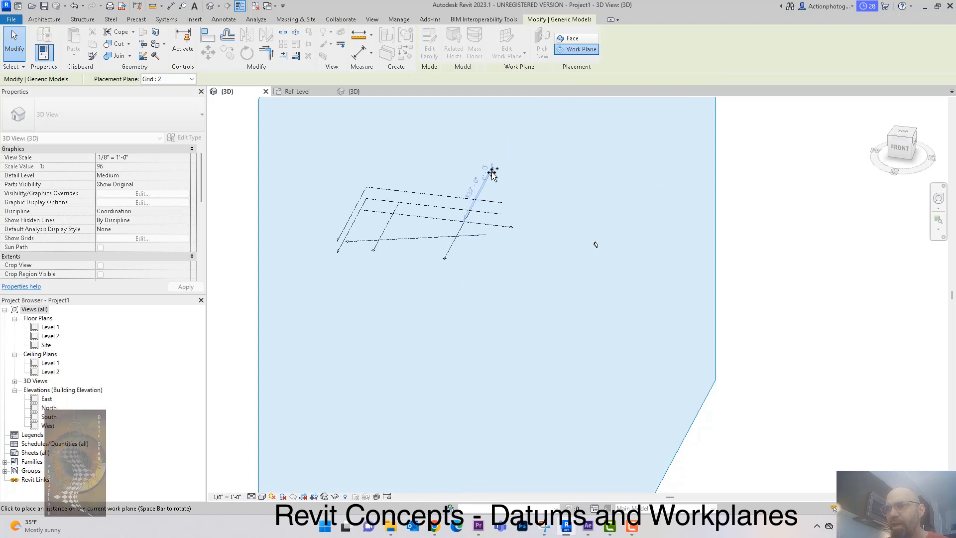
click(516, 215)
key(Escape)
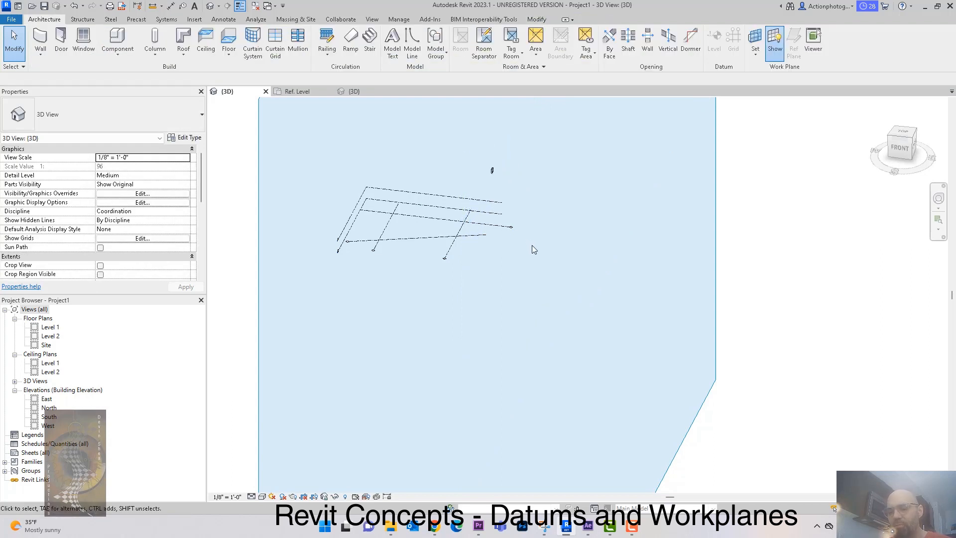
- Examine the rehosted Family2 instance against the Grid : 2 plane and hide the work plane
mouse_move(542, 226)
shift+middle_down()
mouse_move(579, 213)
mouse_move(545, 227)
shift+middle_up()
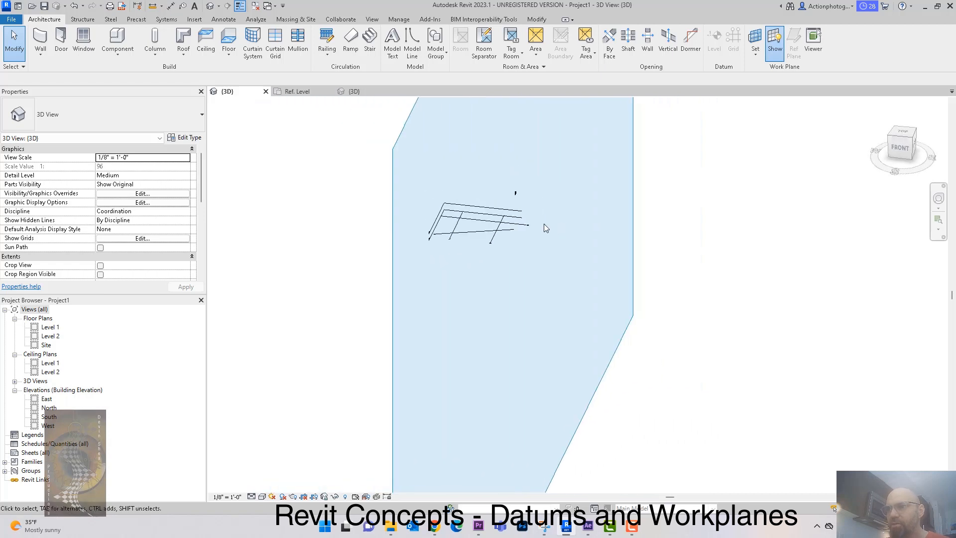
shift+middle_drag(712, 193, 708, 215)
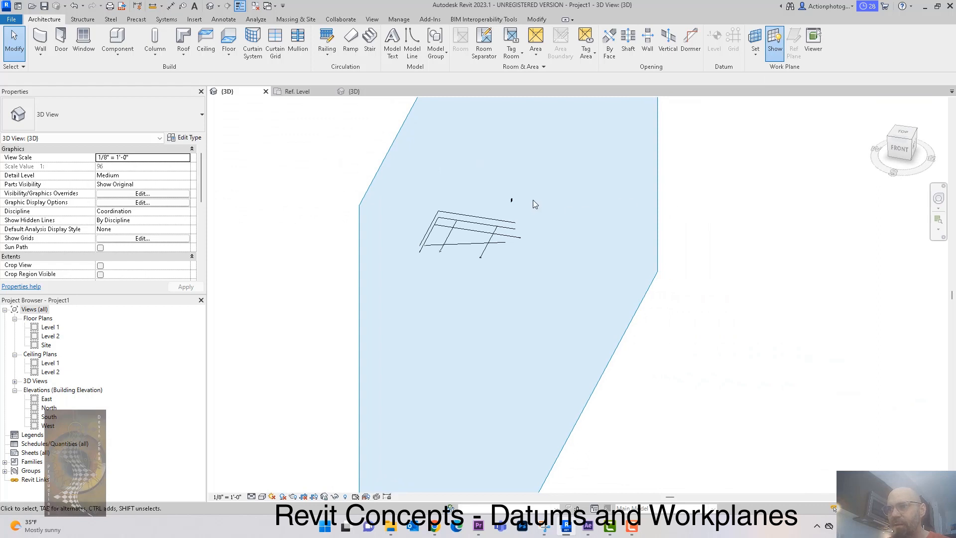
shift+middle_drag(613, 233, 621, 229)
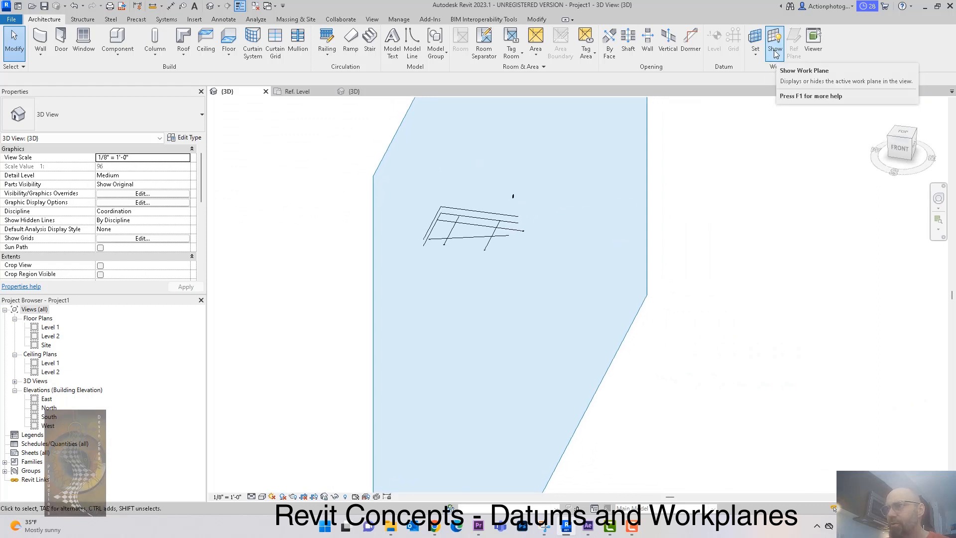
click(775, 50)
- Draw a rectangle of Generic - 8" walls on Level 1 with an unconnected height of 20'-0", crossing grid 1
scroll(572, 220, up, 5)
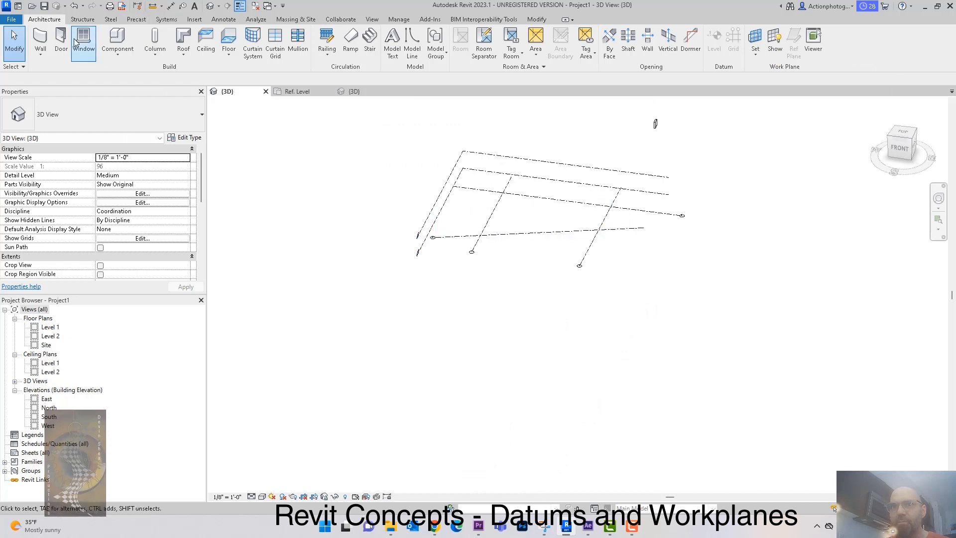
click(40, 51)
click(61, 72)
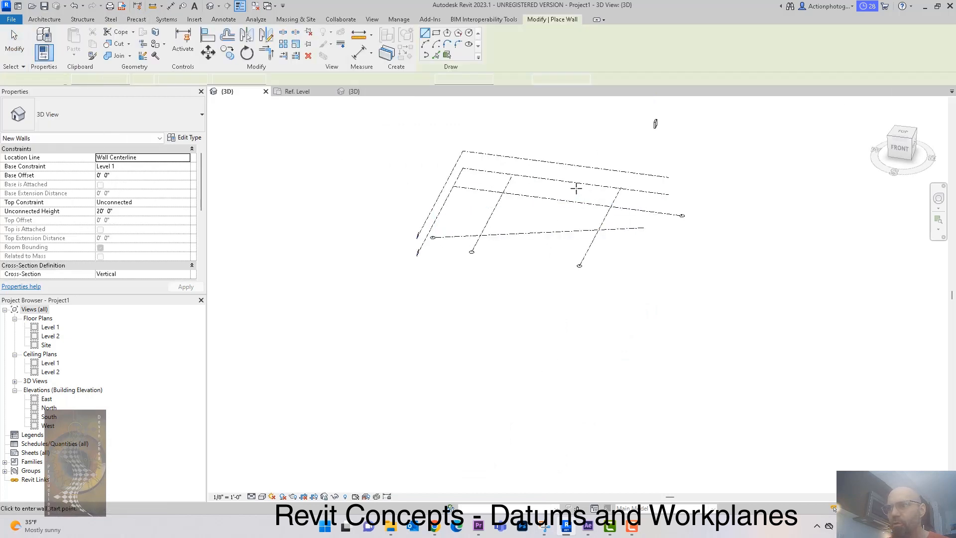
click(480, 181)
click(533, 215)
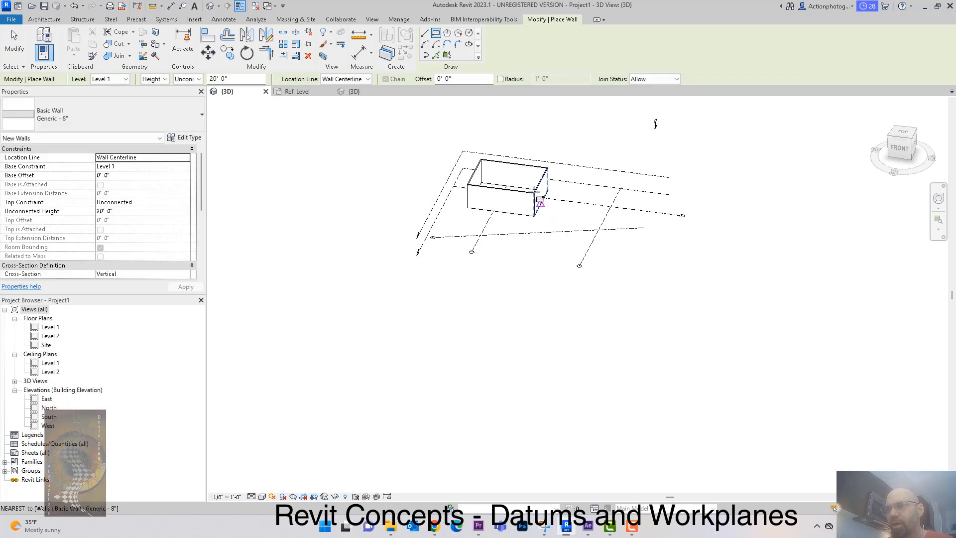
- Draw a separate straight Generic - 8" wall about 60 feet long between the rectangular walls and grid 2
click(426, 34)
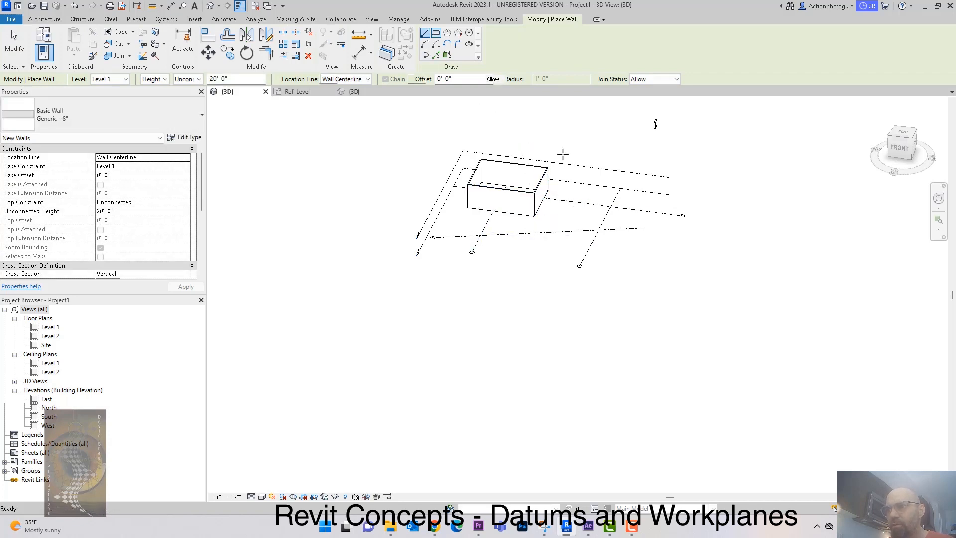
click(582, 179)
click(562, 215)
key(Escape)
key(Escape)
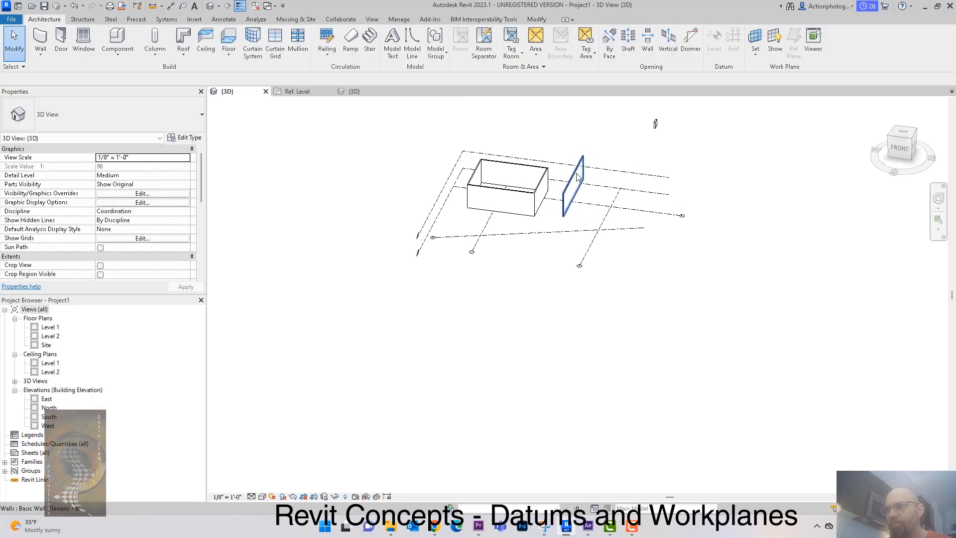
- Change the separate wall's cross-section to Slanted with an angle from vertical of 25°
scroll(179, 213, down, 1)
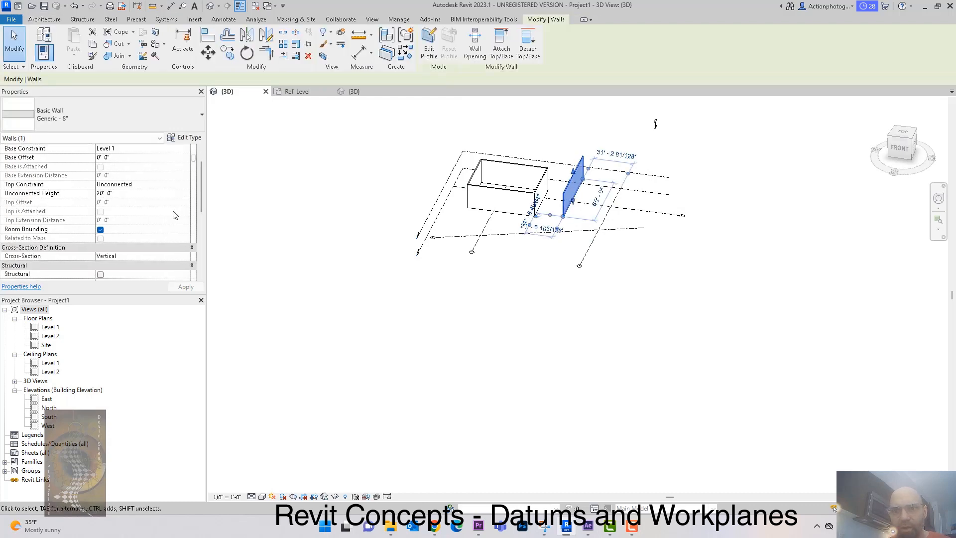
scroll(176, 215, down, 4)
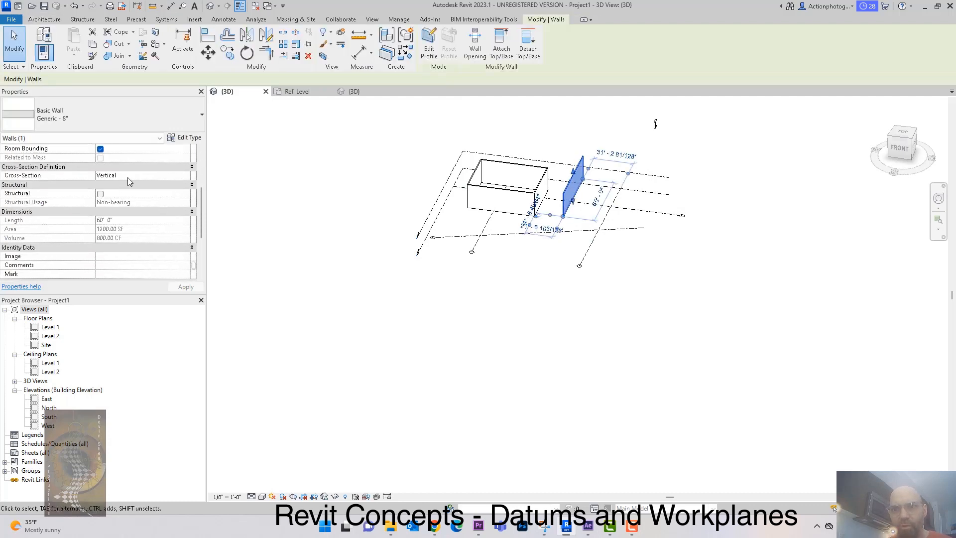
click(189, 177)
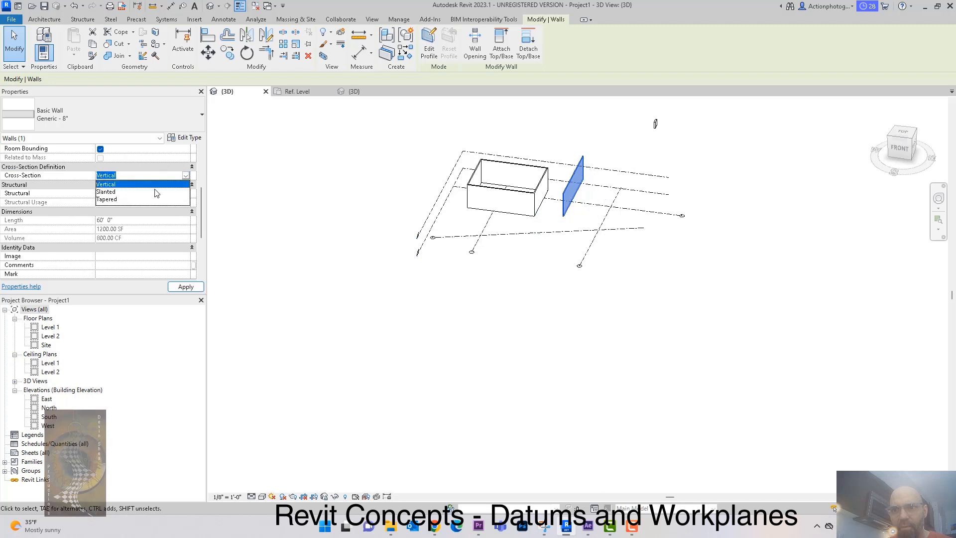
click(124, 192)
click(185, 288)
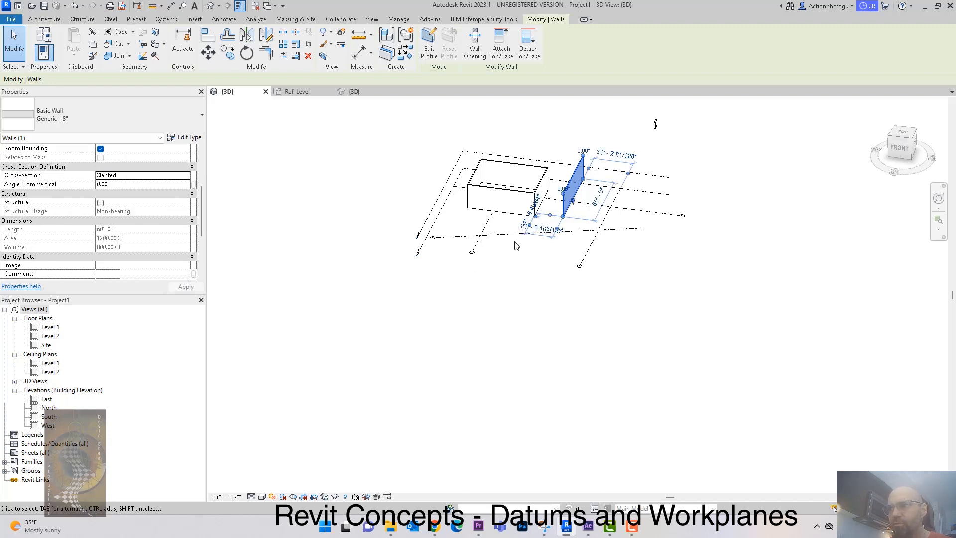
click(136, 184)
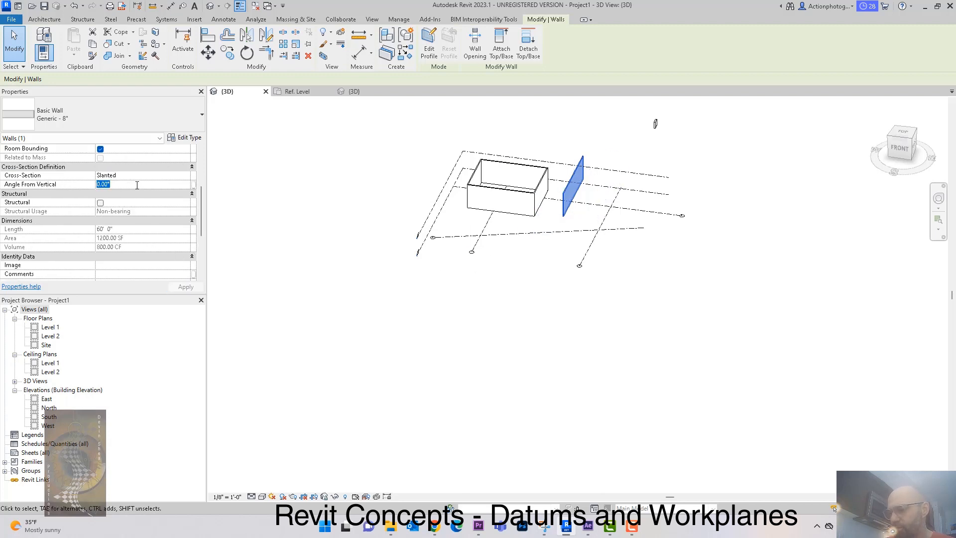
mouse_move(562, 255)
shift+middle_down()
mouse_move(571, 238)
mouse_move(551, 252)
shift+middle_up()
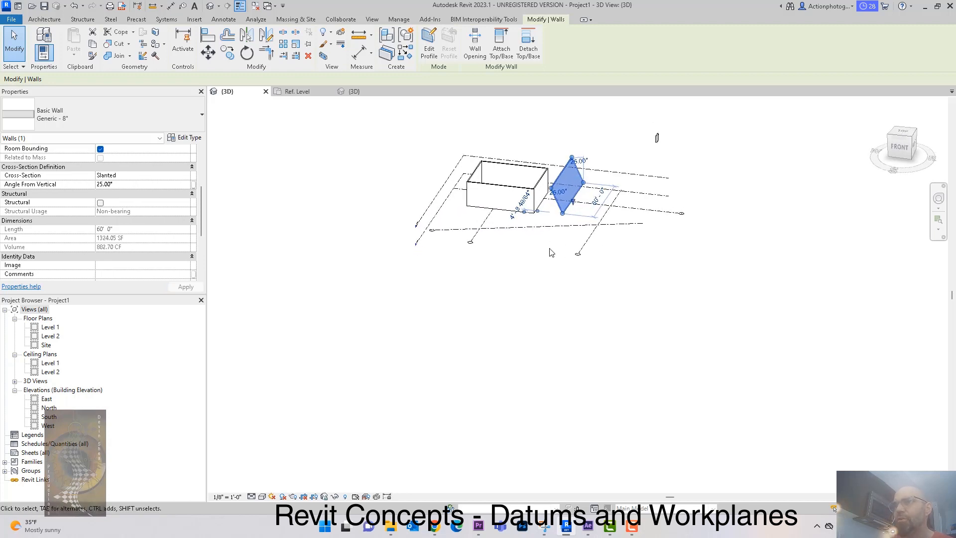
click(551, 252)
- Pick the slanted wall's face as the current work plane and show it
click(755, 55)
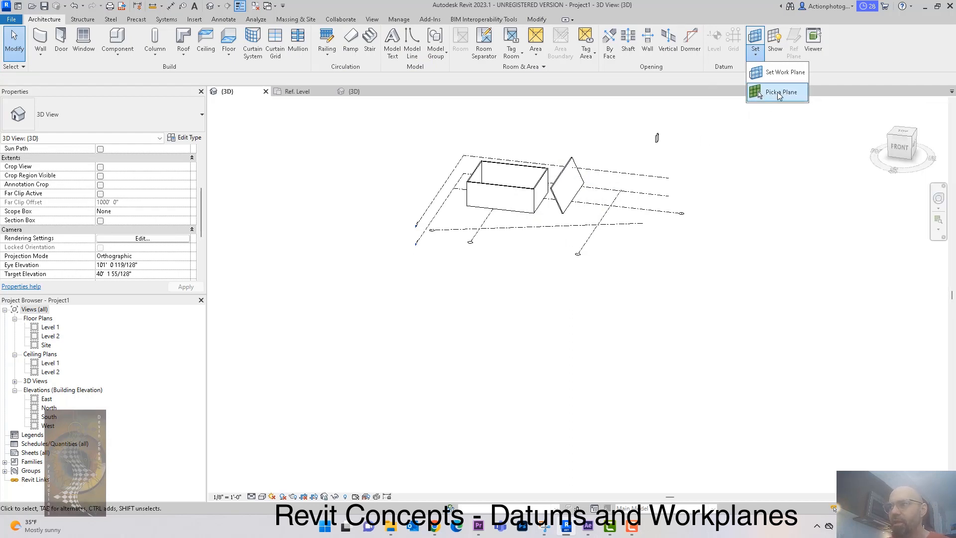
click(772, 94)
scroll(571, 165, up, 5)
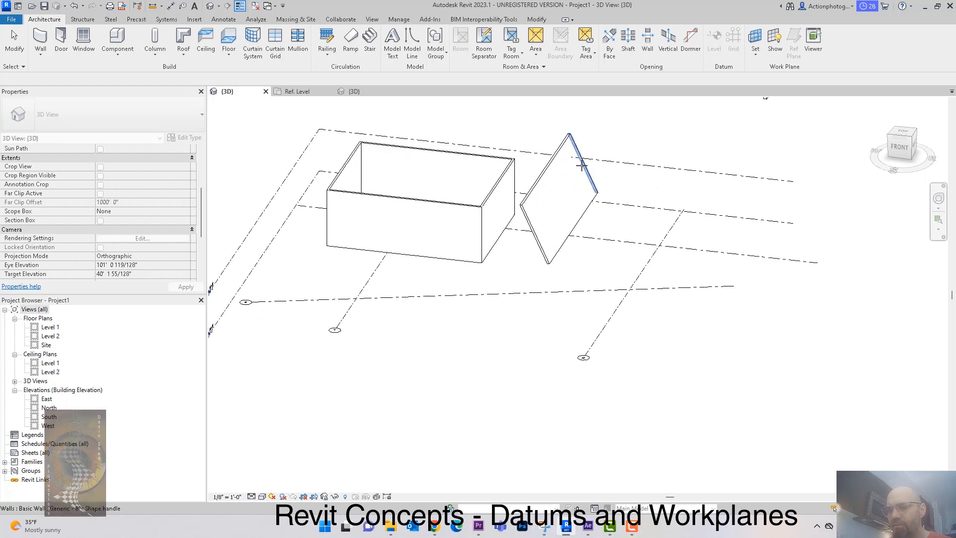
click(583, 168)
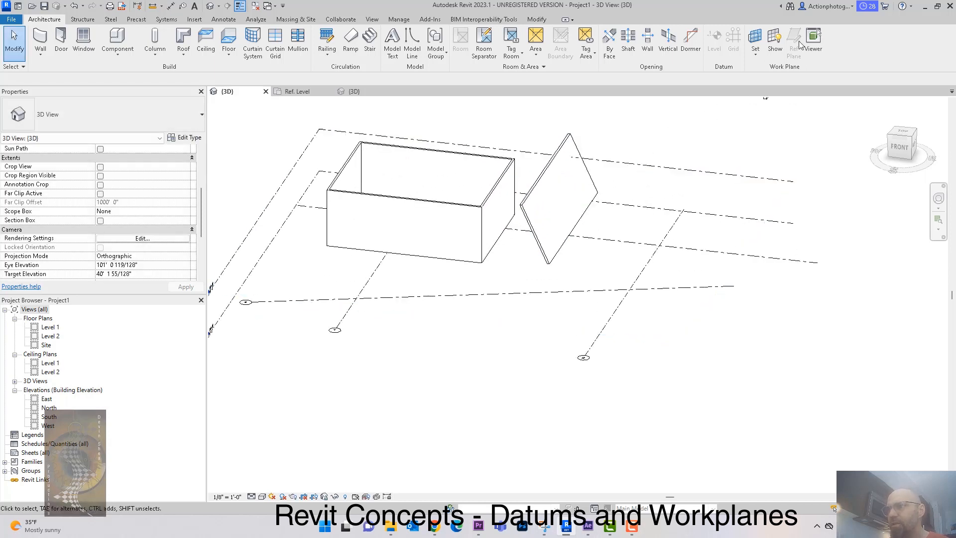
click(775, 51)
scroll(735, 230, down, 6)
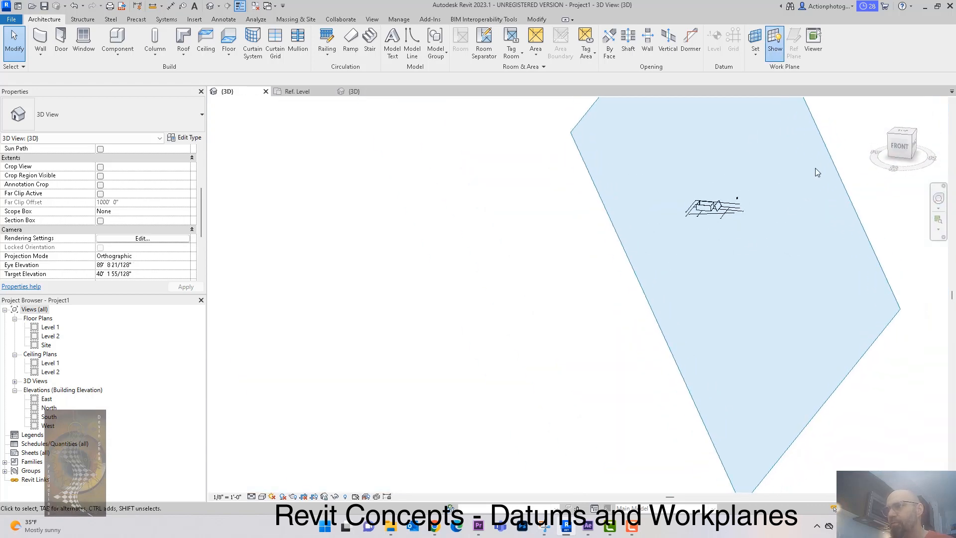
- Shrink the displayed work plane's extents on all sides to fit more closely around the model
click(825, 152)
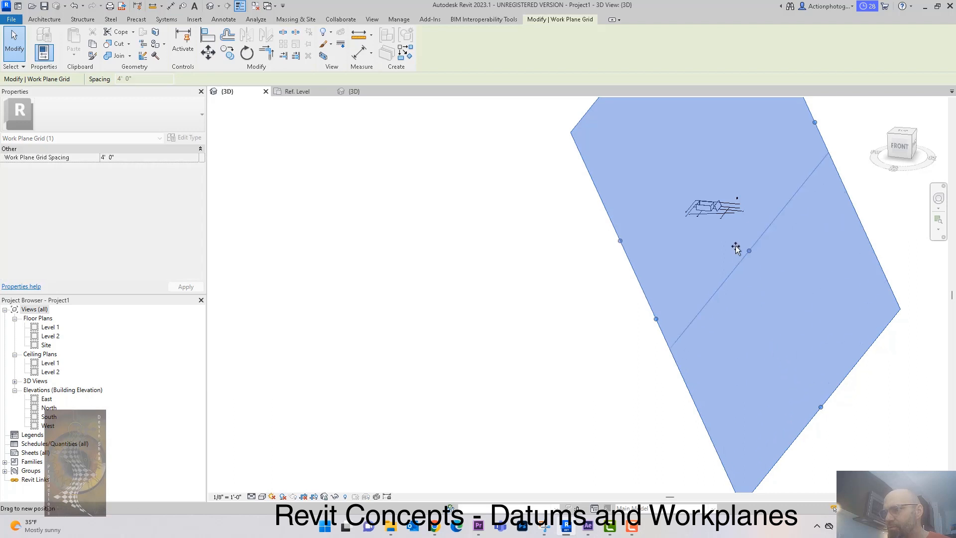
drag(735, 238, 735, 238)
drag(616, 232, 689, 187)
middle_drag(827, 270, 769, 344)
drag(714, 121, 645, 199)
drag(578, 128, 645, 238)
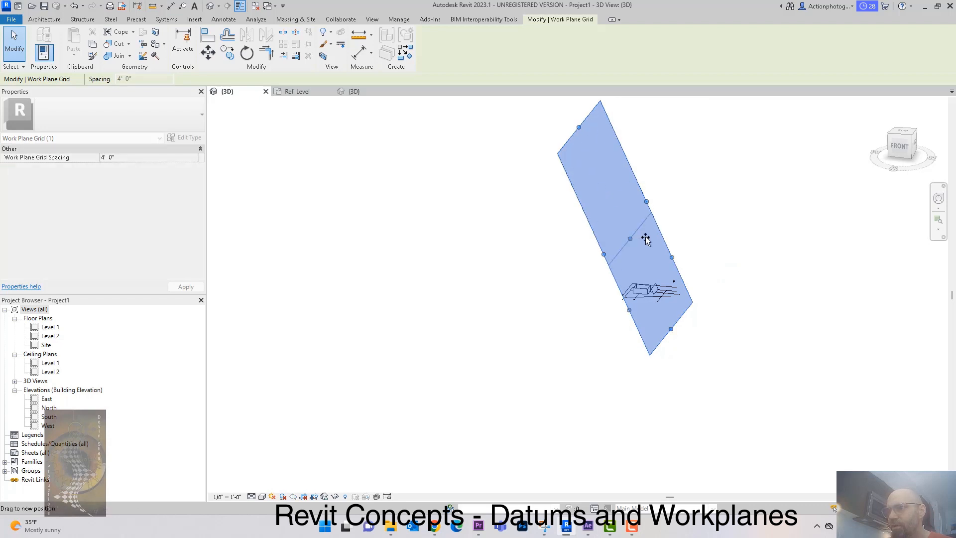
drag(652, 274, 653, 275)
shift+middle_drag(675, 335, 587, 313)
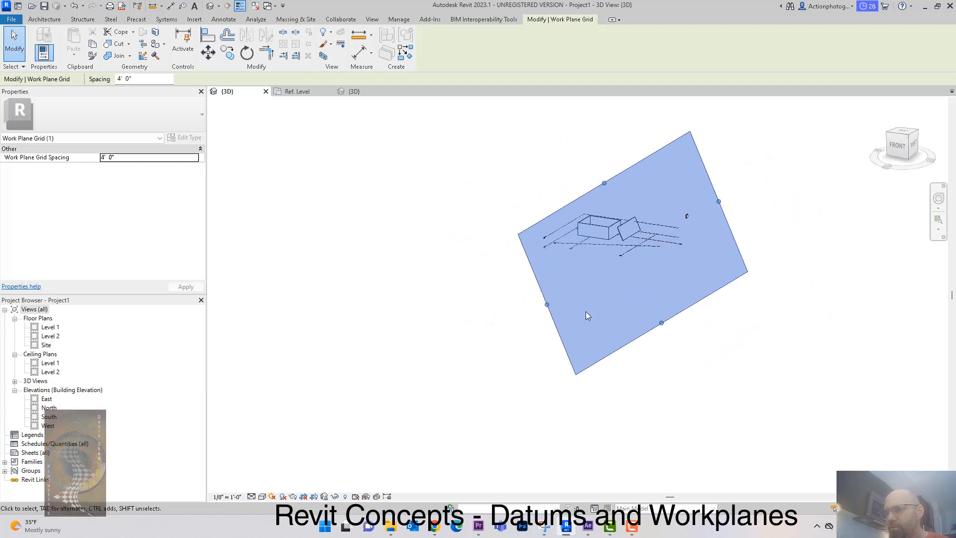
drag(549, 308, 611, 266)
drag(718, 201, 666, 234)
shift+middle_drag(767, 266, 707, 266)
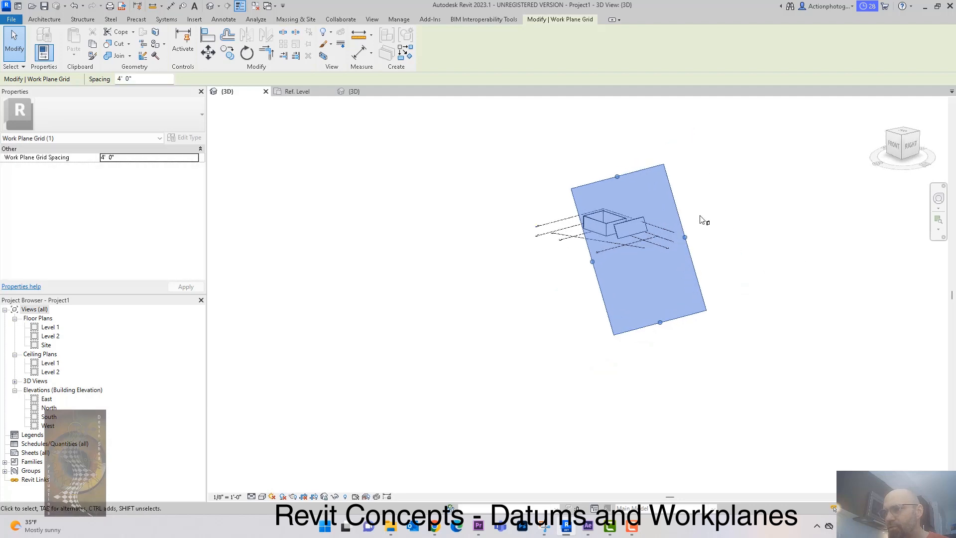
scroll(702, 264, up, 2)
click(758, 254)
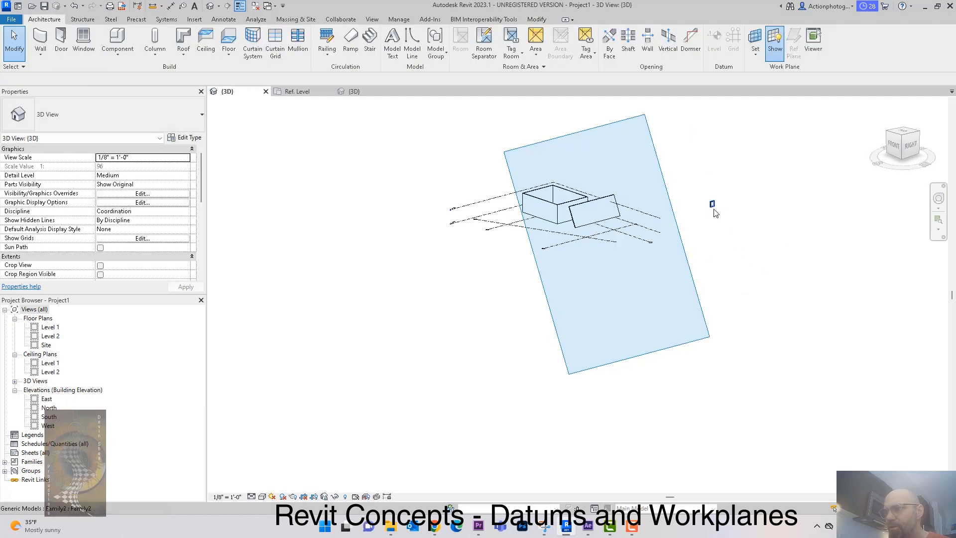
- Create a similar Family2 instance from the one on Grid : 2 and place it on the slanted wall's work plane
click(714, 211)
right_click(715, 212)
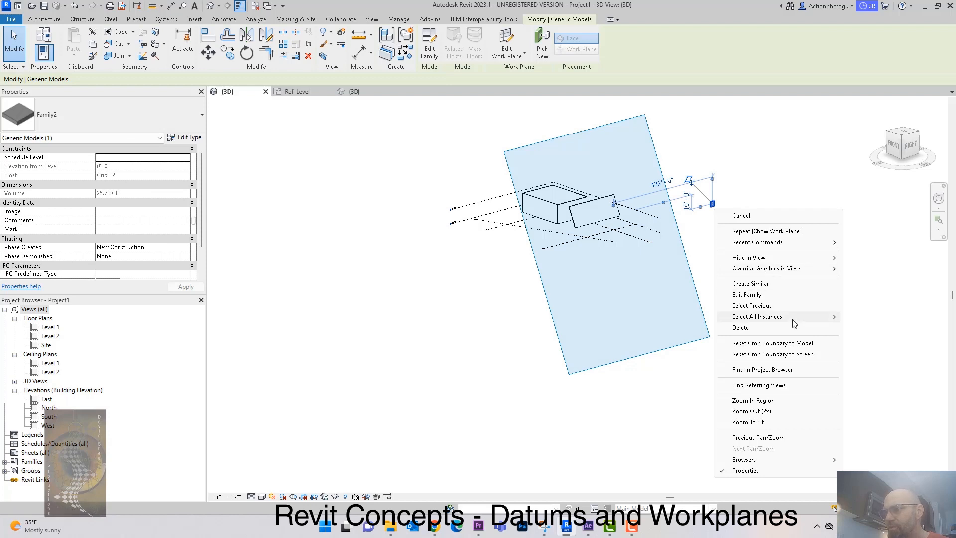
mouse_move(792, 319)
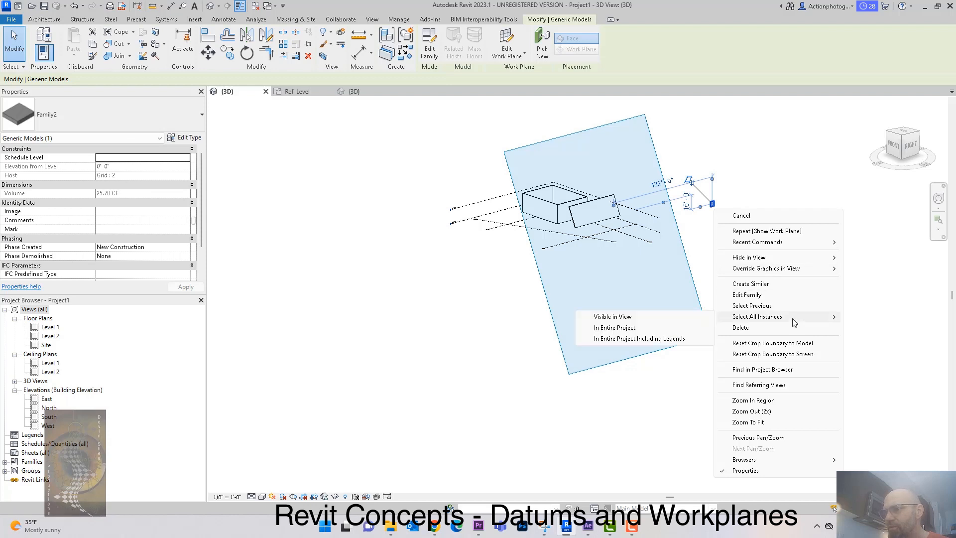
click(798, 283)
scroll(595, 208, up, 4)
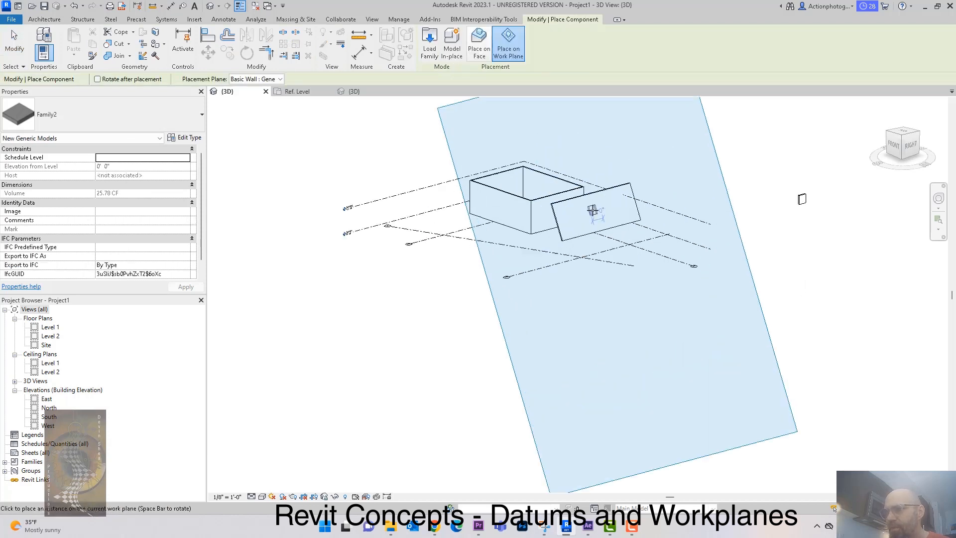
scroll(574, 214, down, 5)
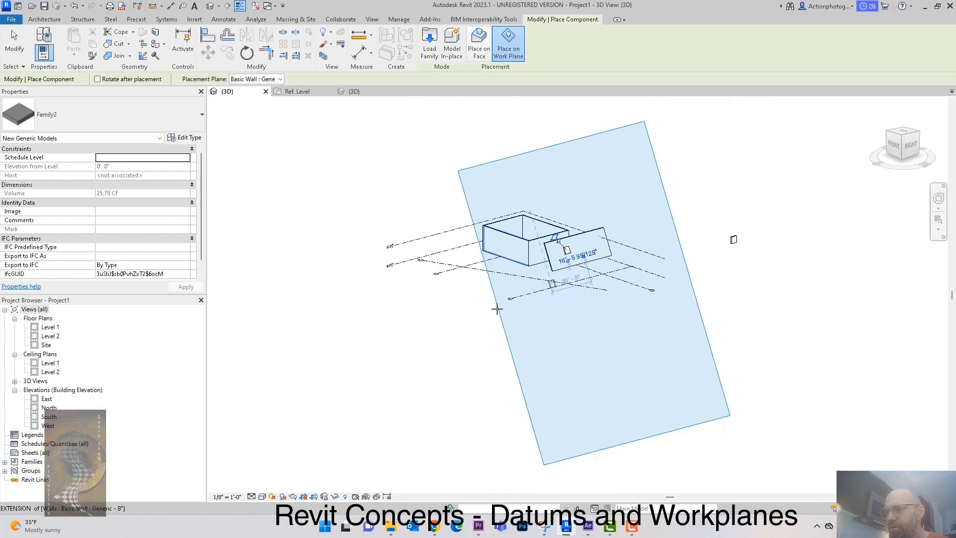
shift+middle_drag(452, 330, 618, 306)
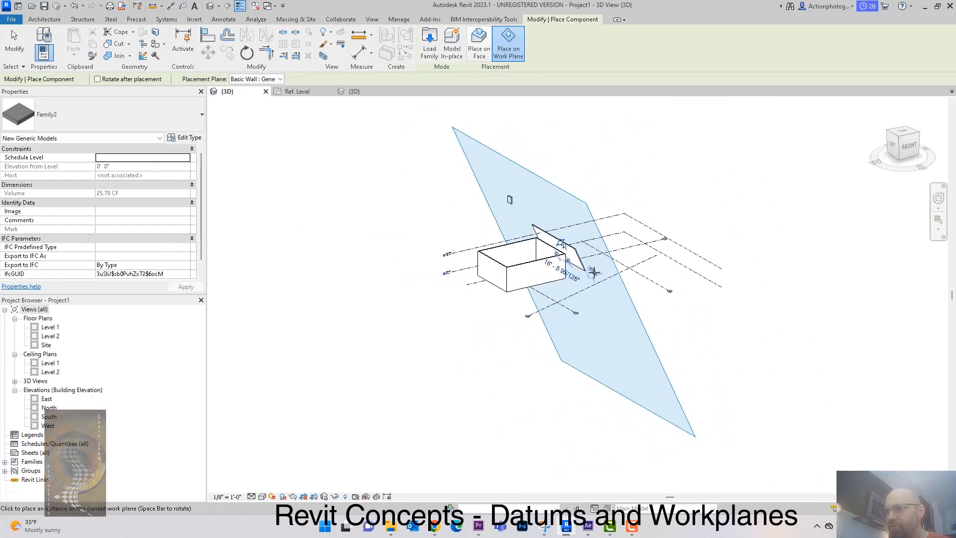
shift+middle_drag(602, 270, 504, 318)
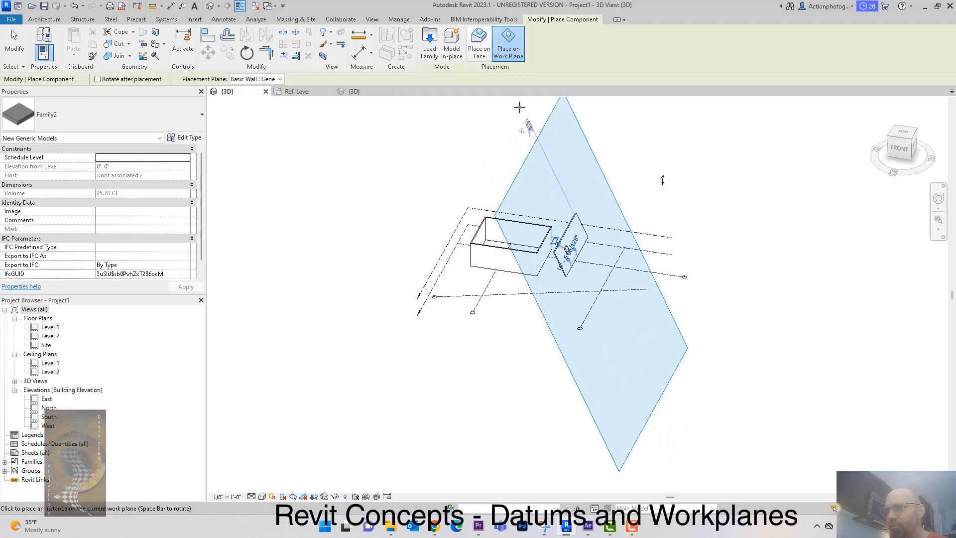
- Place two more Family2 instances with Place on Face, one on the slanted wall and one on the rectangular enclosure's front wall
click(481, 56)
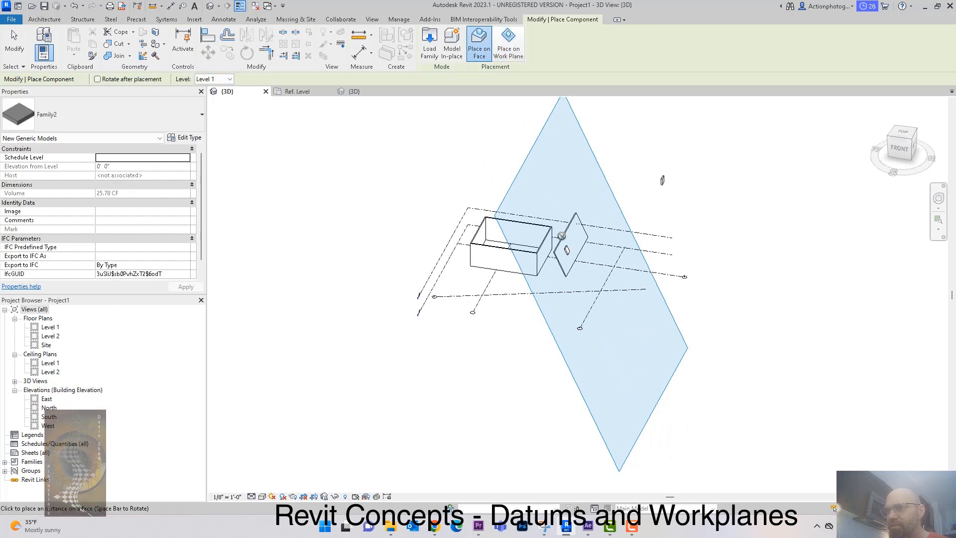
scroll(579, 240, up, 4)
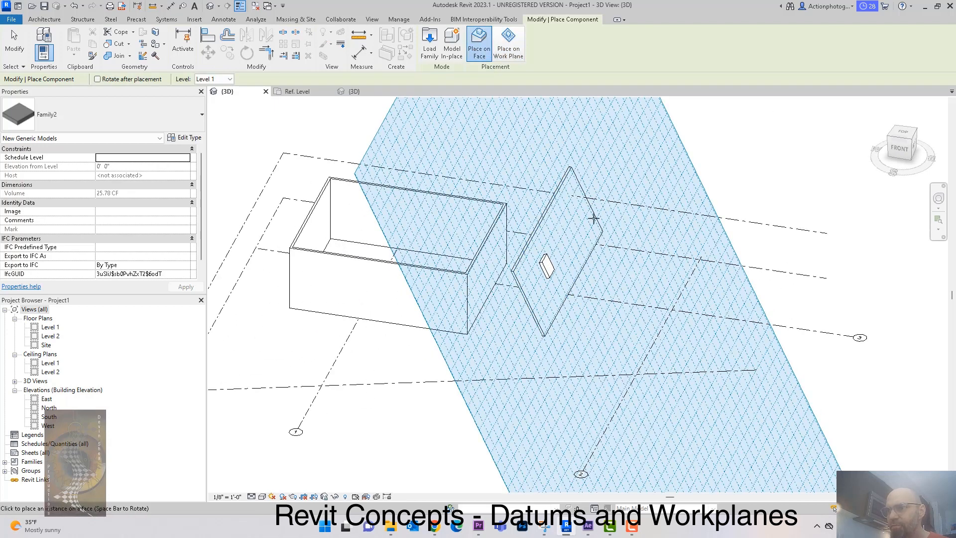
click(577, 214)
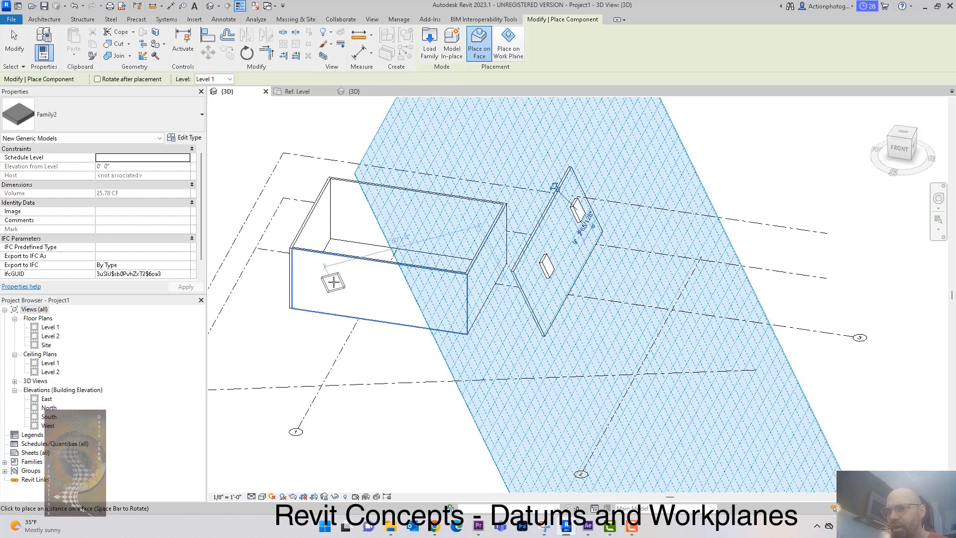
click(339, 277)
mouse_move(378, 302)
shift+middle_down()
mouse_move(442, 257)
mouse_move(402, 272)
shift+middle_up()
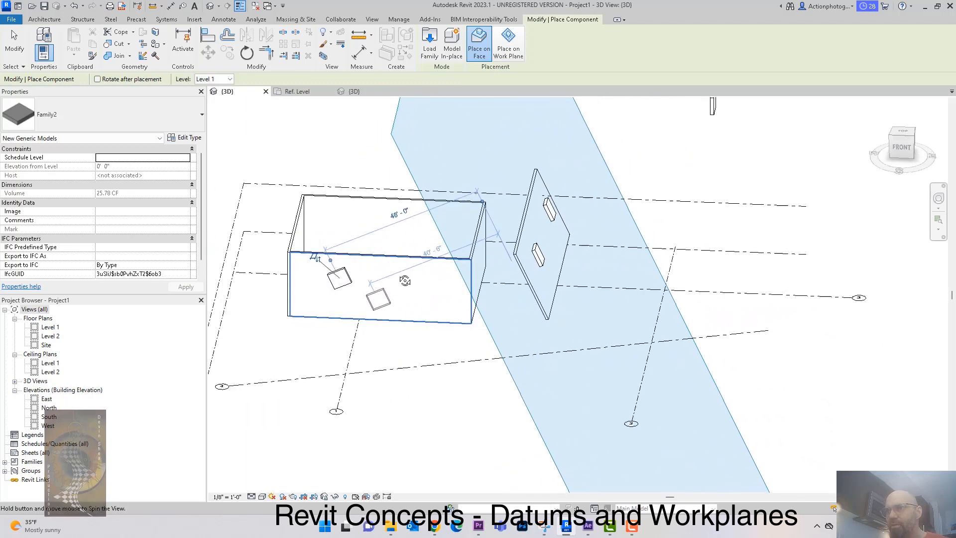
key(Escape)
key(Escape)
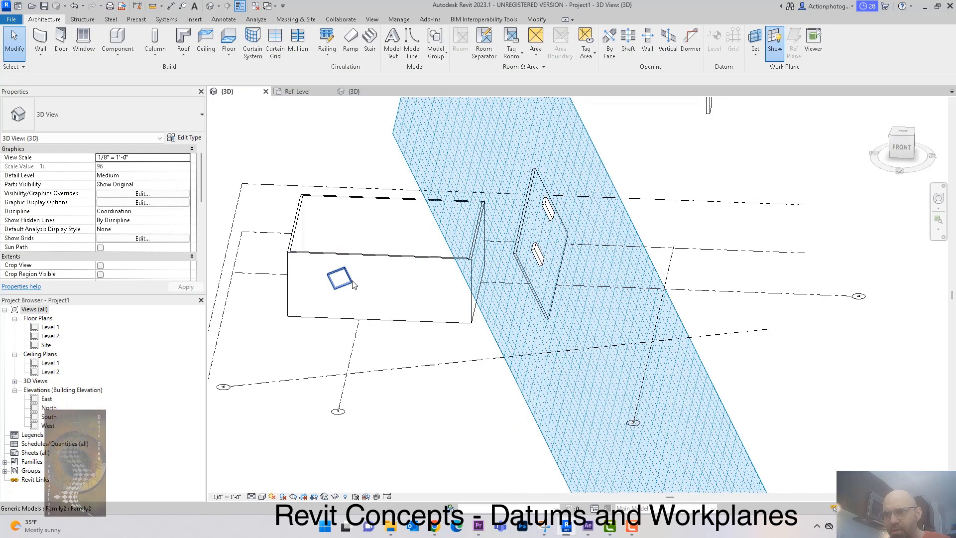
- Rotate the front wall's Family2 instance about its center within the wall face
click(339, 277)
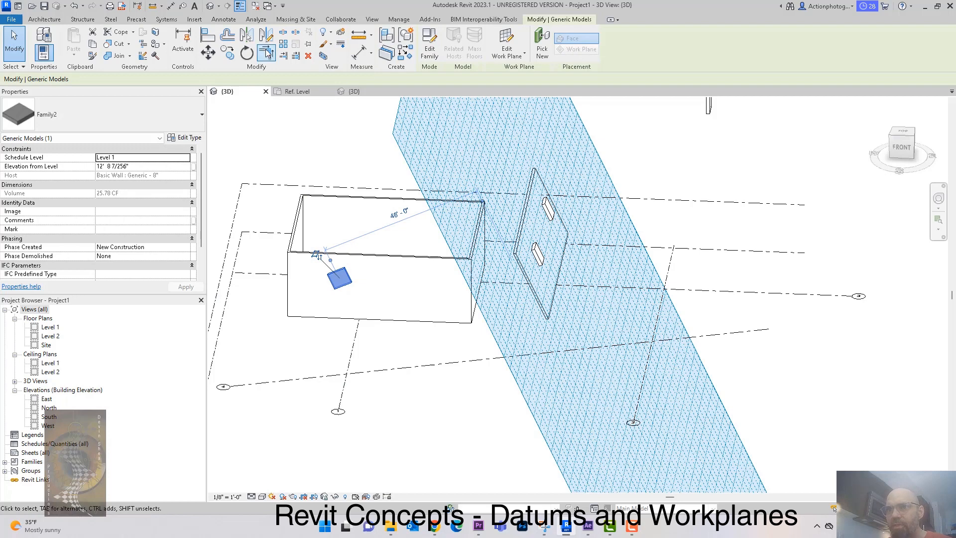
click(245, 53)
click(387, 232)
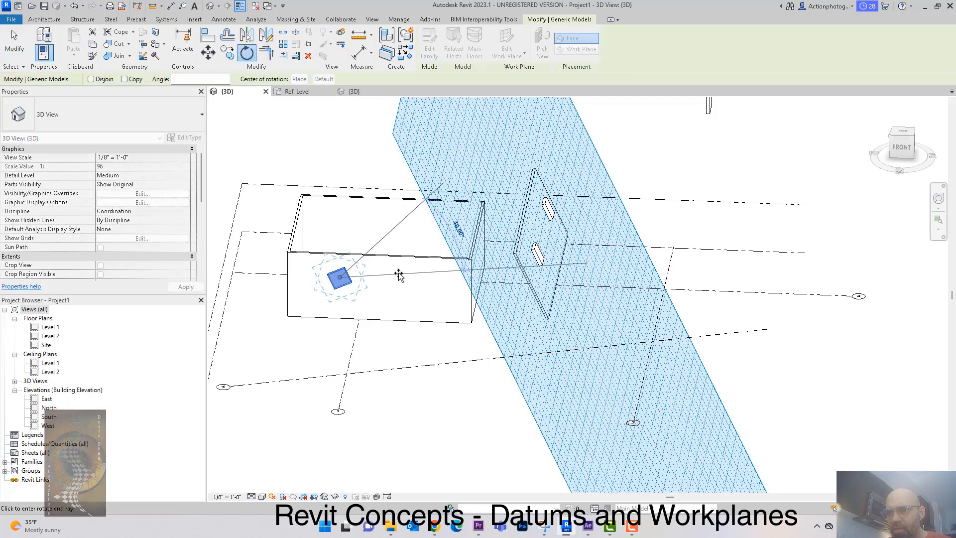
click(428, 301)
shift+middle_drag(394, 279, 412, 288)
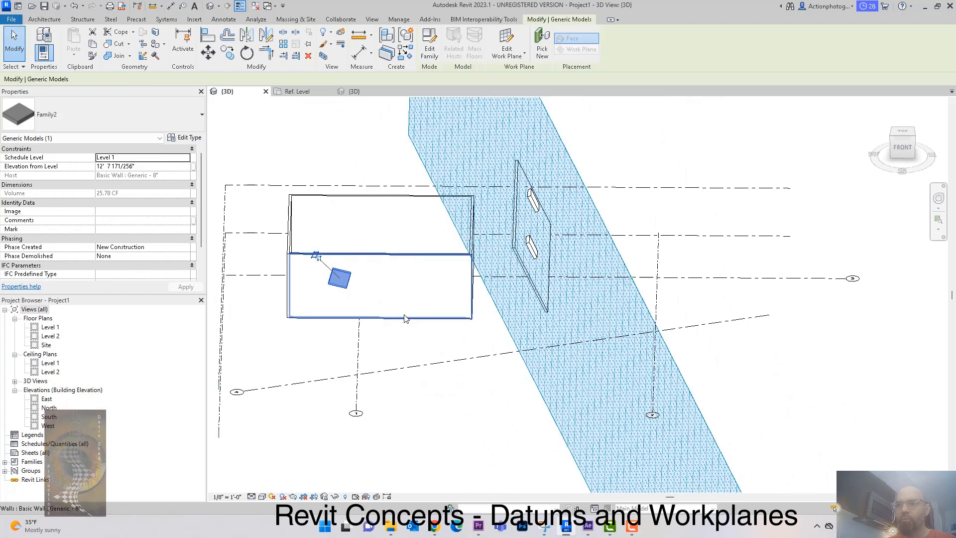
key(Escape)
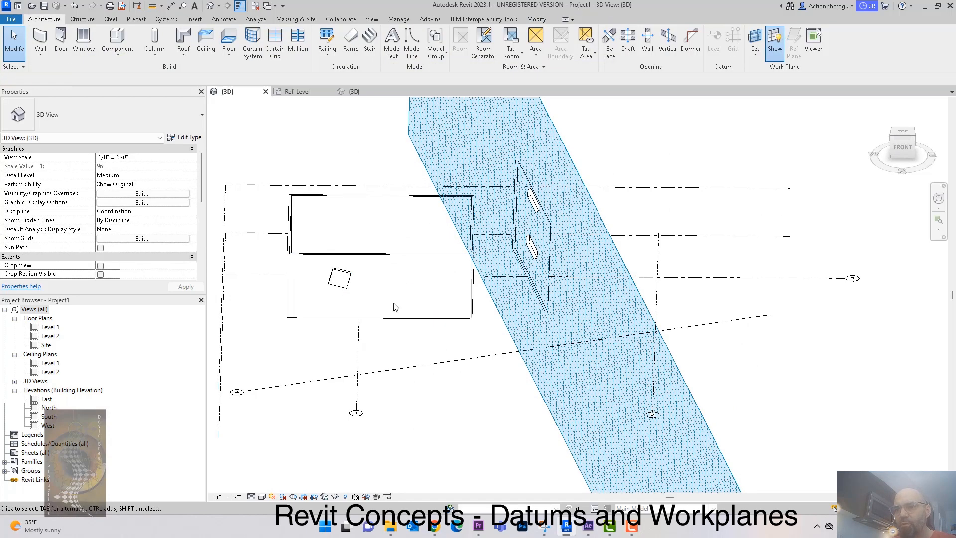
- Move the rotated Family2 instance along the front wall's face toward the slanted wall
click(346, 283)
drag(349, 286, 407, 281)
scroll(440, 427, down, 2)
- Try moving the front wall's Family2 instance beyond the edge of its host face and undo that move
mouse_move(440, 426)
shift+middle_down()
mouse_move(428, 421)
mouse_move(408, 316)
shift+middle_up()
drag(412, 330, 270, 303)
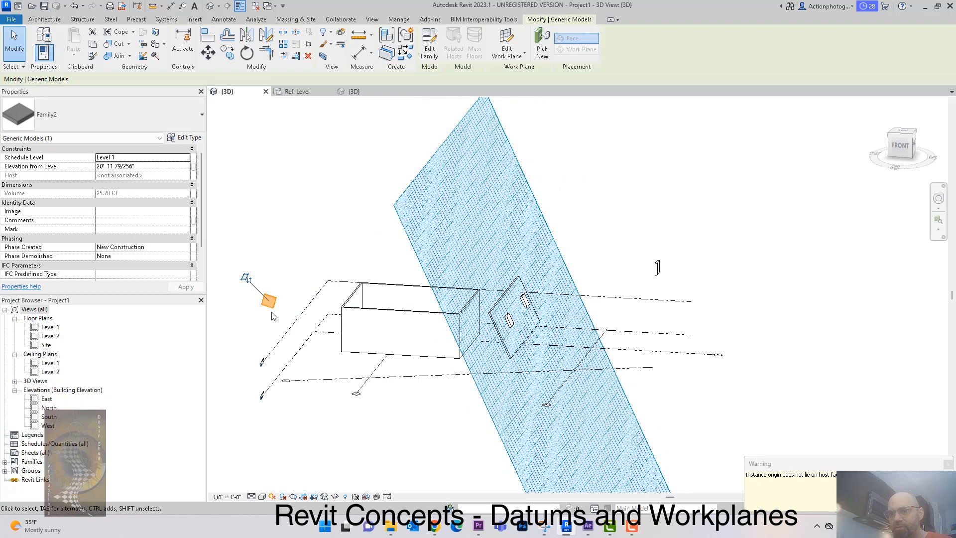
click(556, 314)
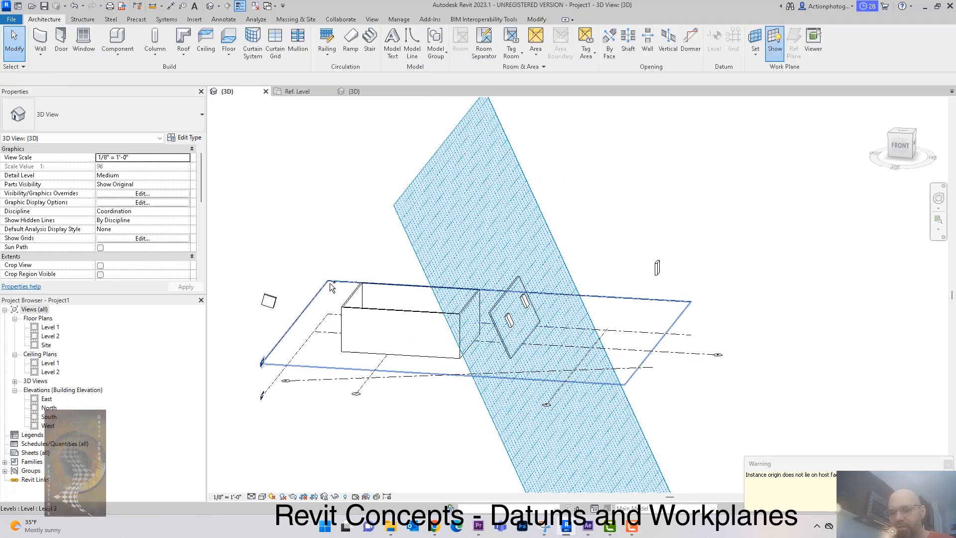
key(ctrl+z)
shift+middle_drag(678, 255, 668, 264)
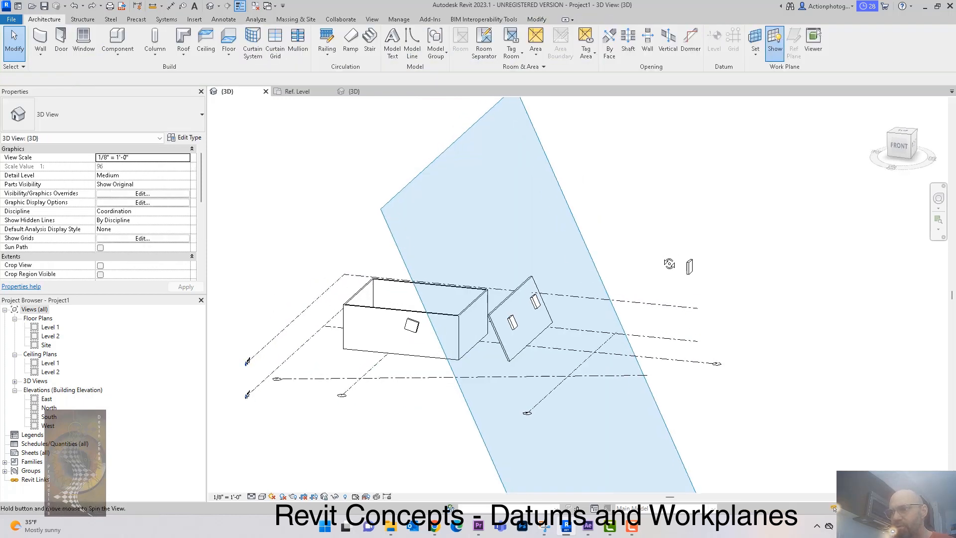
- Open Family2 for editing from the free-standing instance hosted on grid 2
click(689, 268)
scroll(729, 347, down, 3)
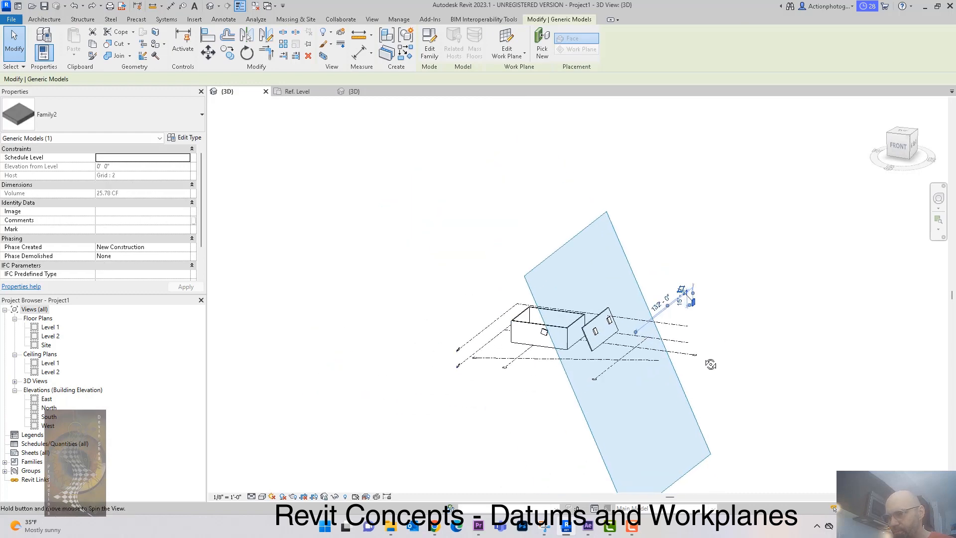
scroll(692, 301, up, 3)
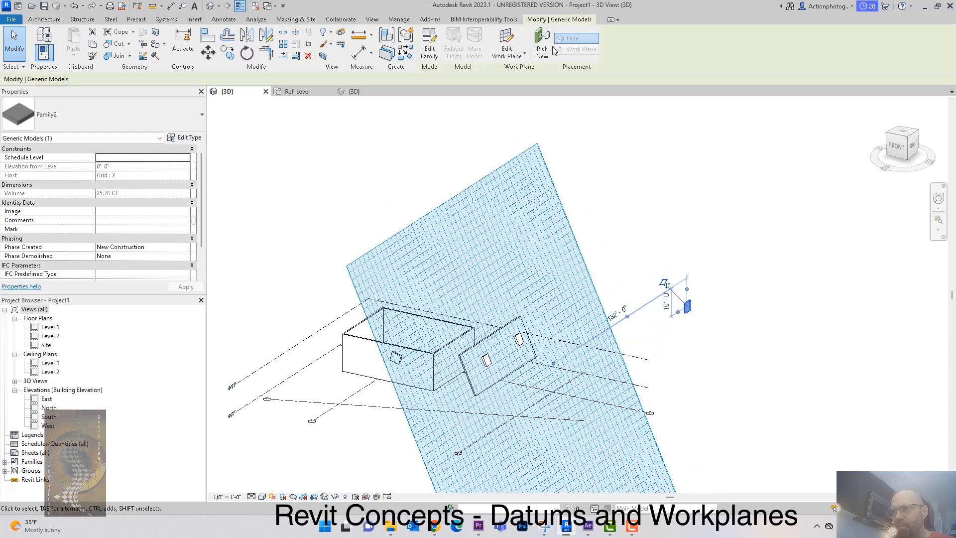
click(429, 49)
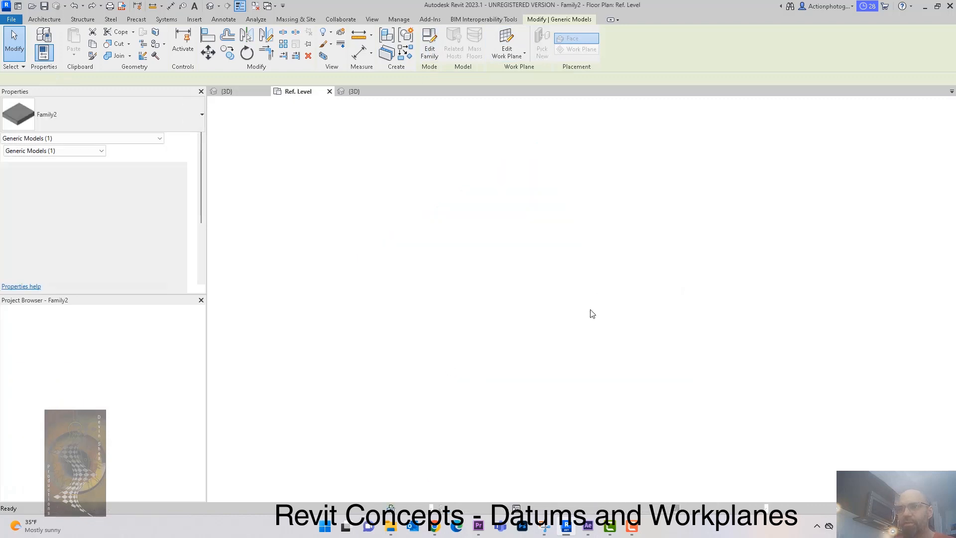
- Examine Family2's family properties, its inner extrusion's settings and its geometry in the 3D view
middle_drag(327, 277, 311, 254)
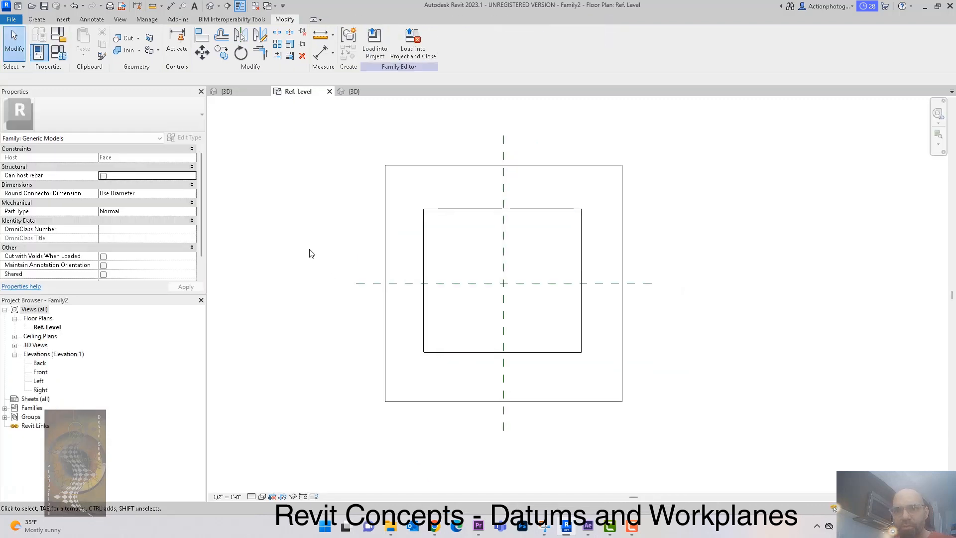
scroll(145, 226, down, 1)
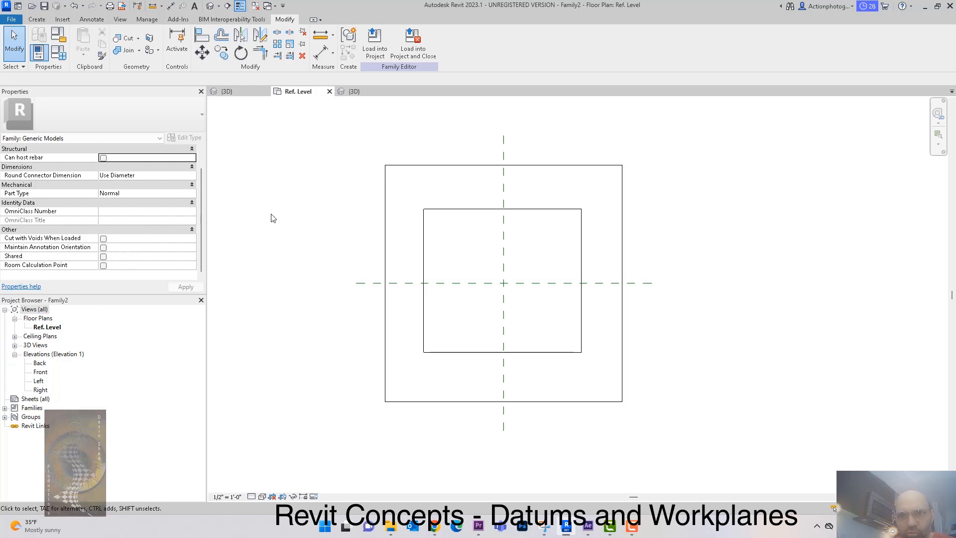
click(421, 213)
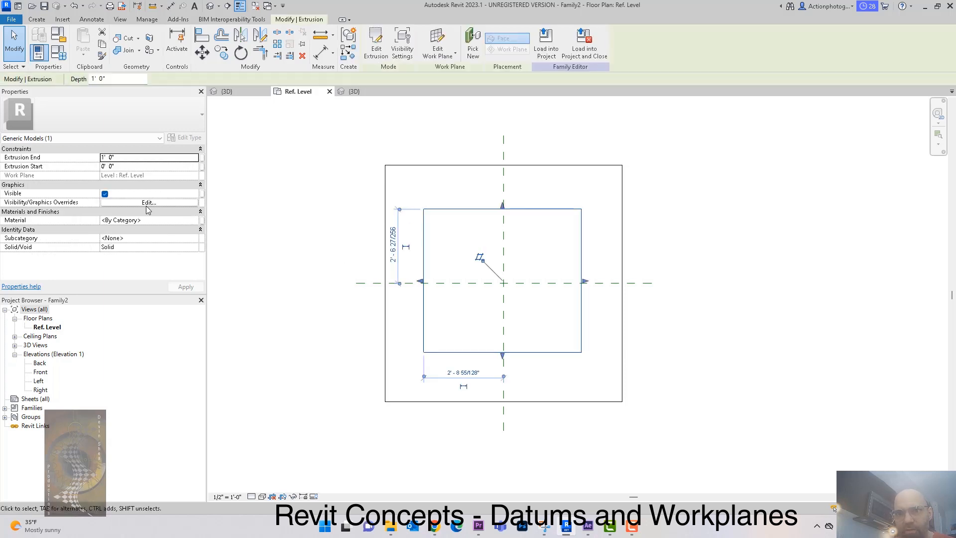
click(238, 246)
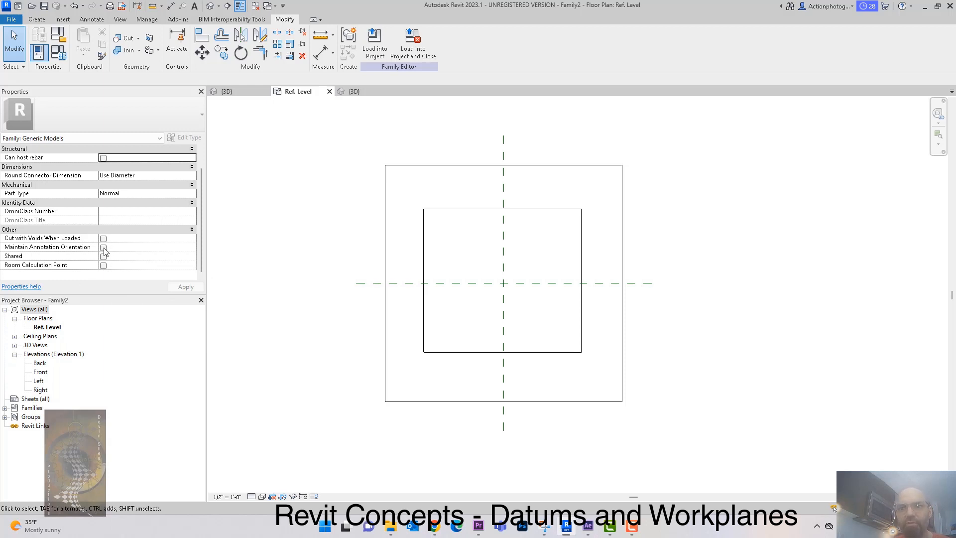
middle_drag(280, 249, 279, 257)
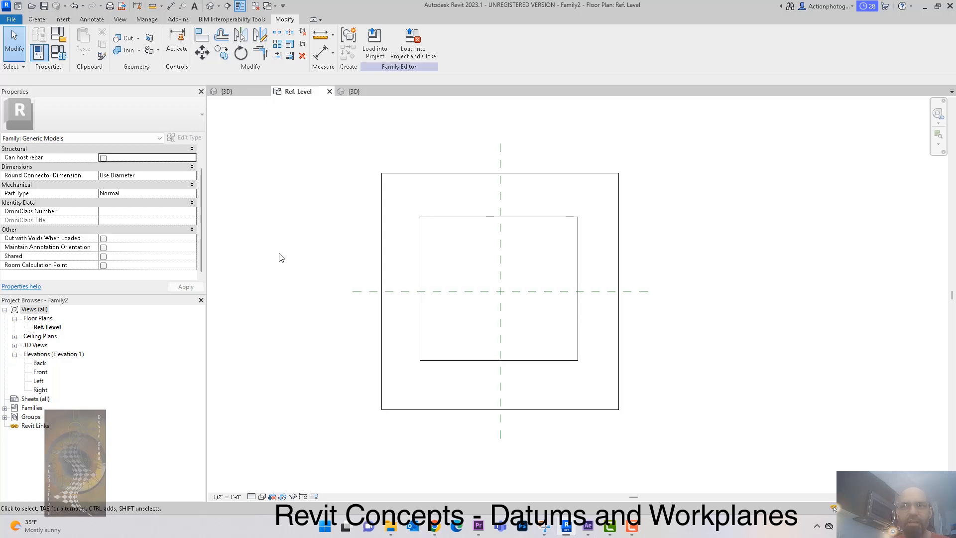
click(208, 6)
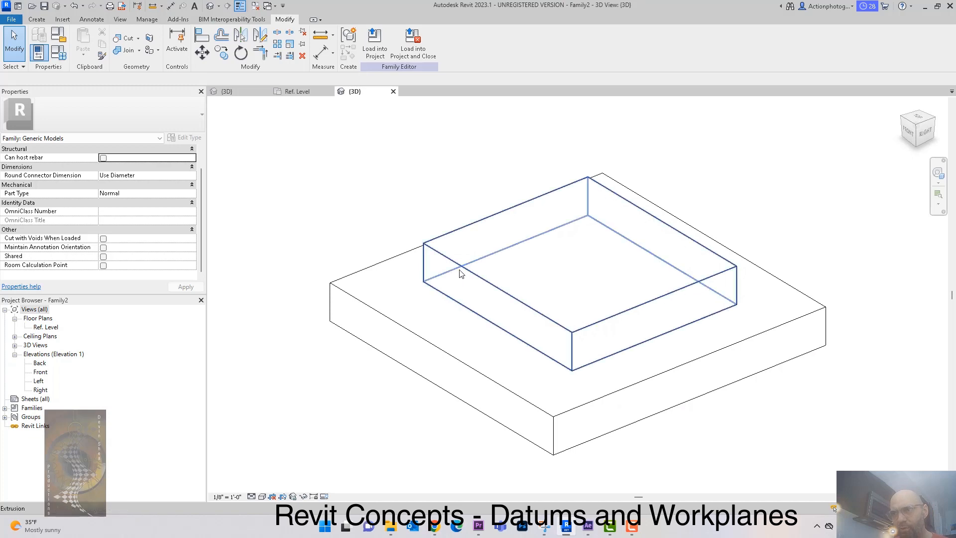
- Return to the project's 3D view and examine the host of the upper Family2 instance on the slanted wall
click(245, 94)
scroll(622, 276, down, 2)
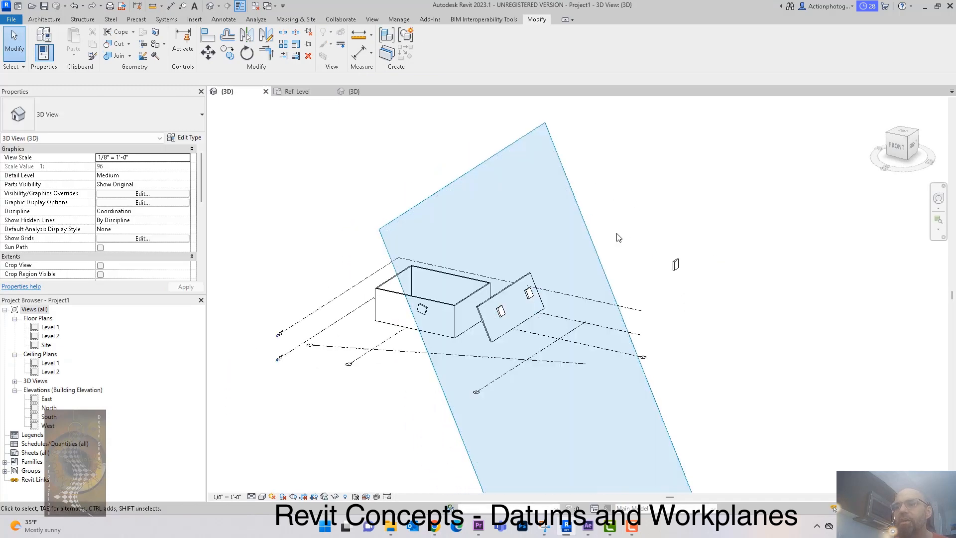
scroll(527, 264, up, 4)
click(515, 255)
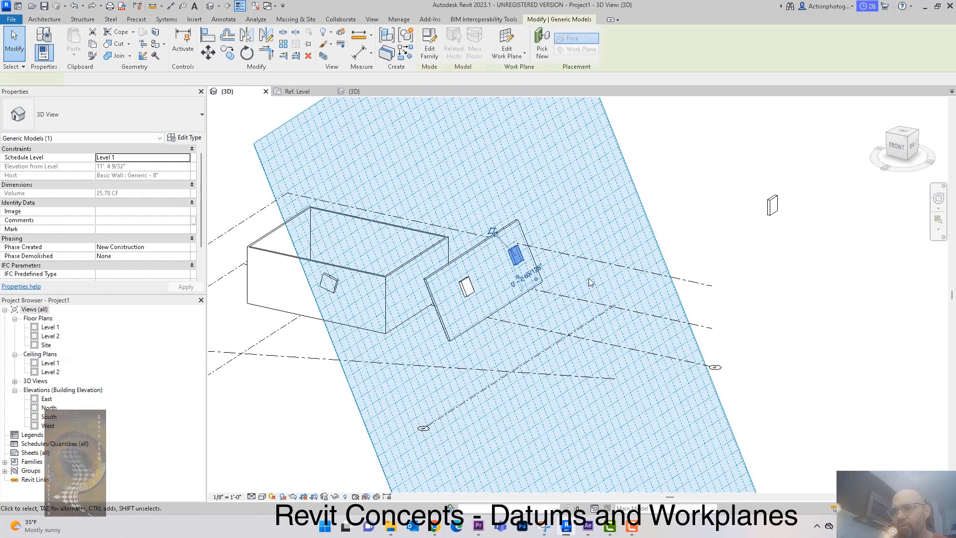
shift+middle_drag(526, 265, 519, 267)
scroll(519, 267, up, 2)
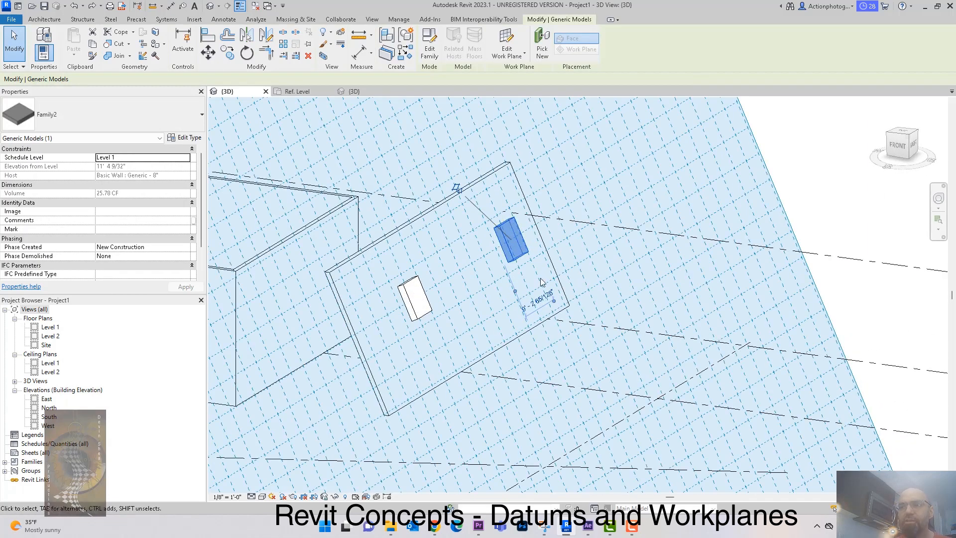
scroll(542, 281, down, 3)
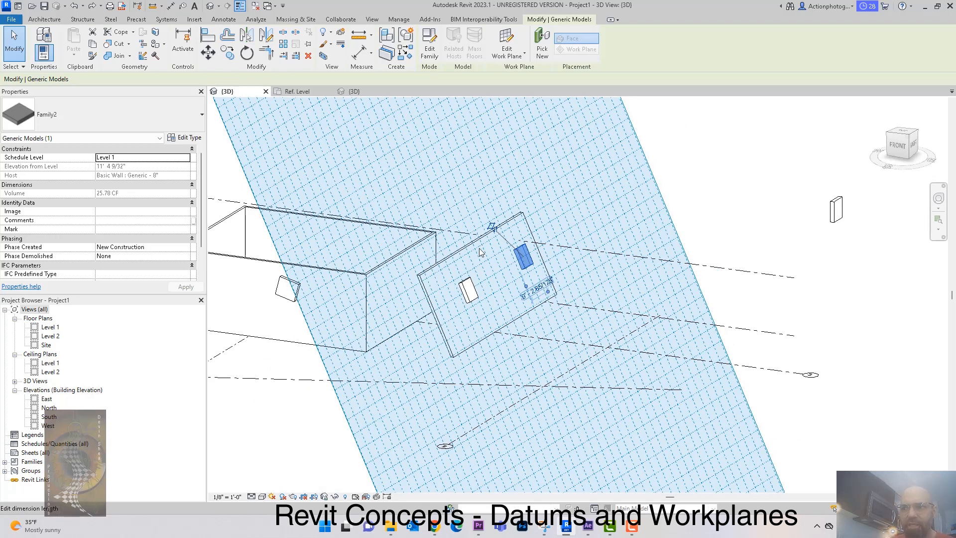
scroll(487, 256, down, 4)
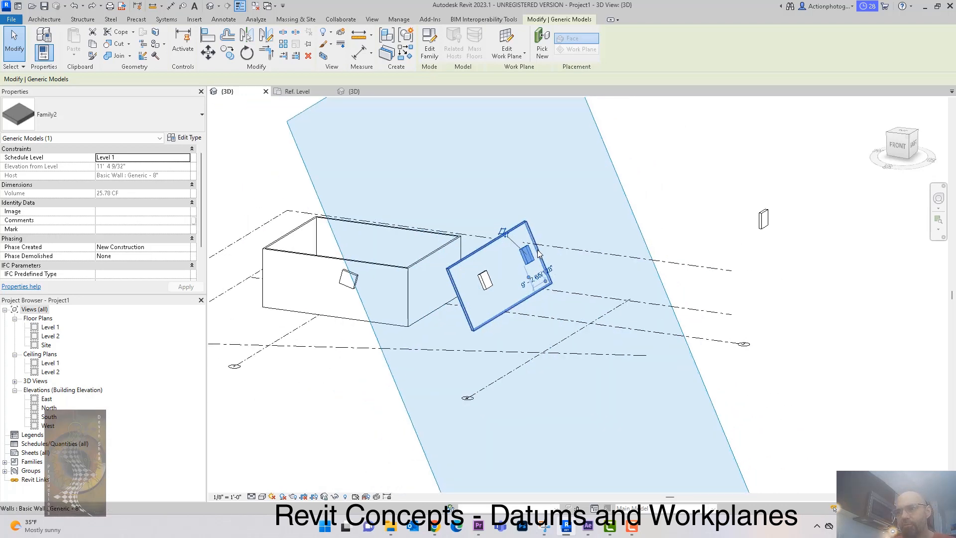
click(669, 172)
shift+middle_drag(662, 181, 693, 182)
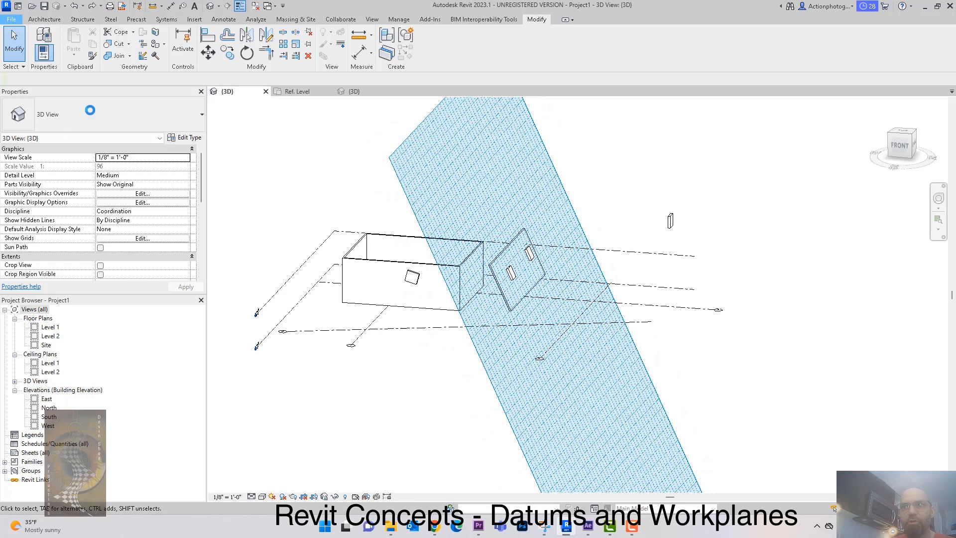
- Start a new family and open the English-Imperial folder of family templates
click(11, 19)
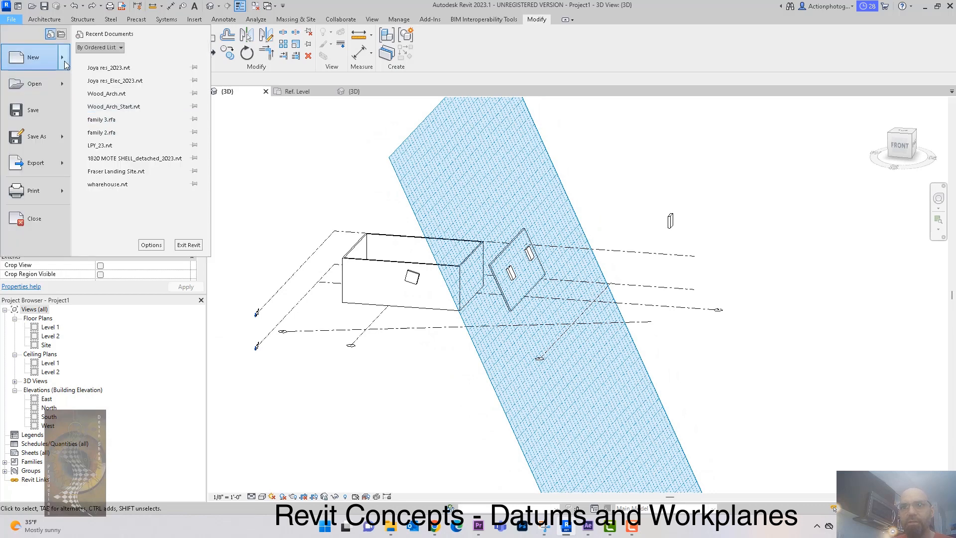
mouse_move(64, 58)
click(115, 89)
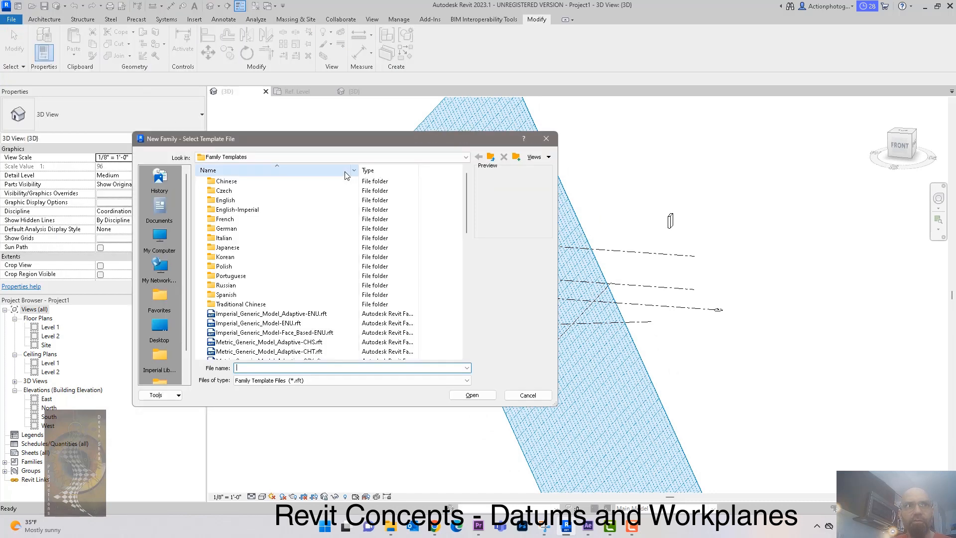
scroll(318, 259, down, 6)
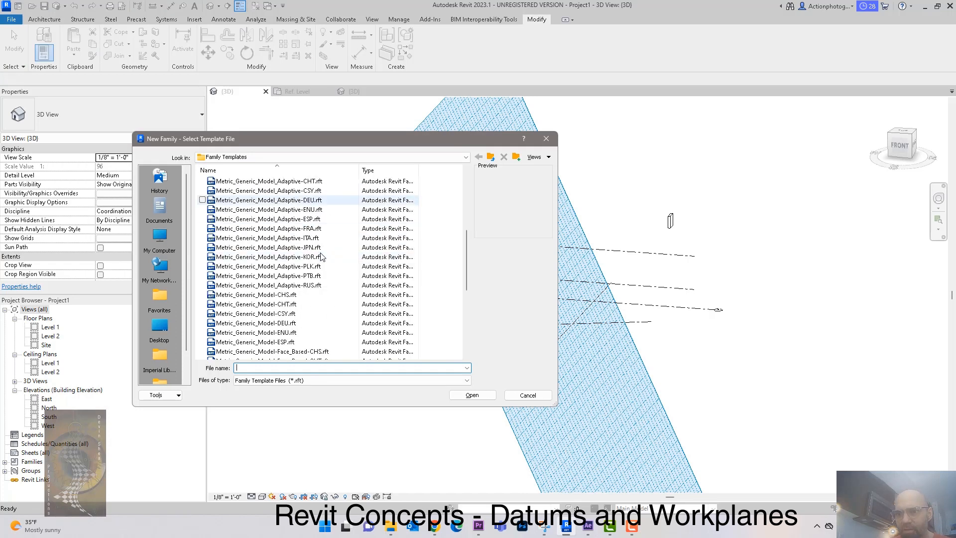
scroll(308, 239, up, 6)
click(293, 210)
double_click(293, 209)
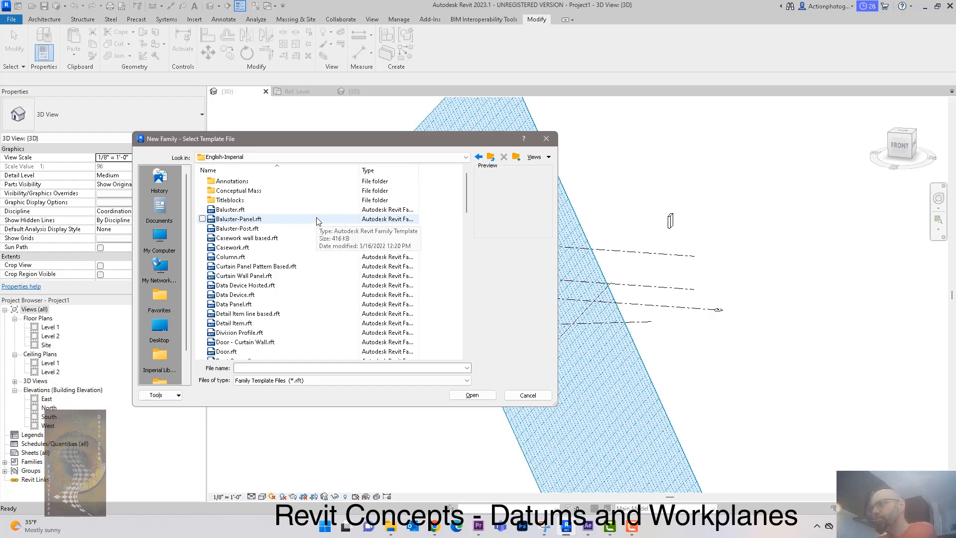
- Create the new family from the Generic Model Adaptive.rft template
scroll(319, 229, down, 8)
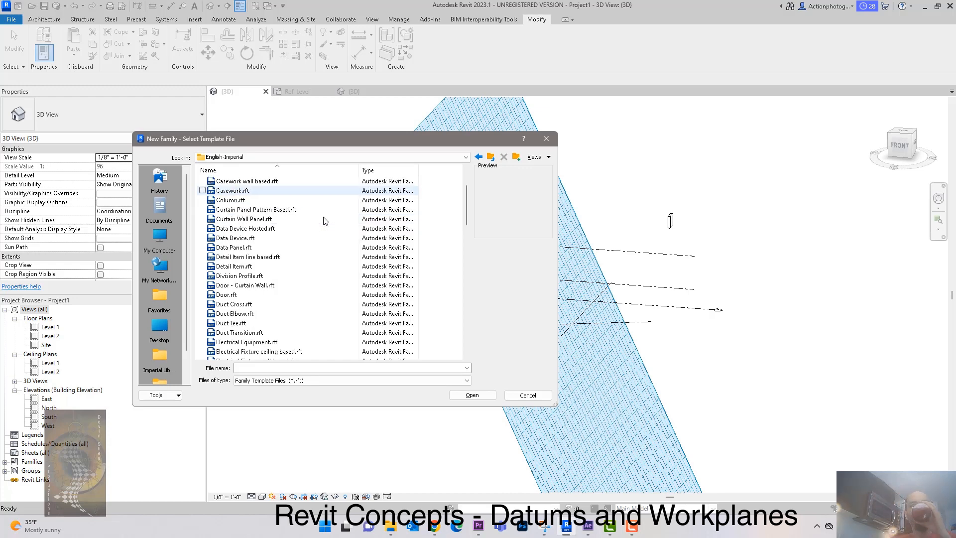
scroll(299, 253, down, 2)
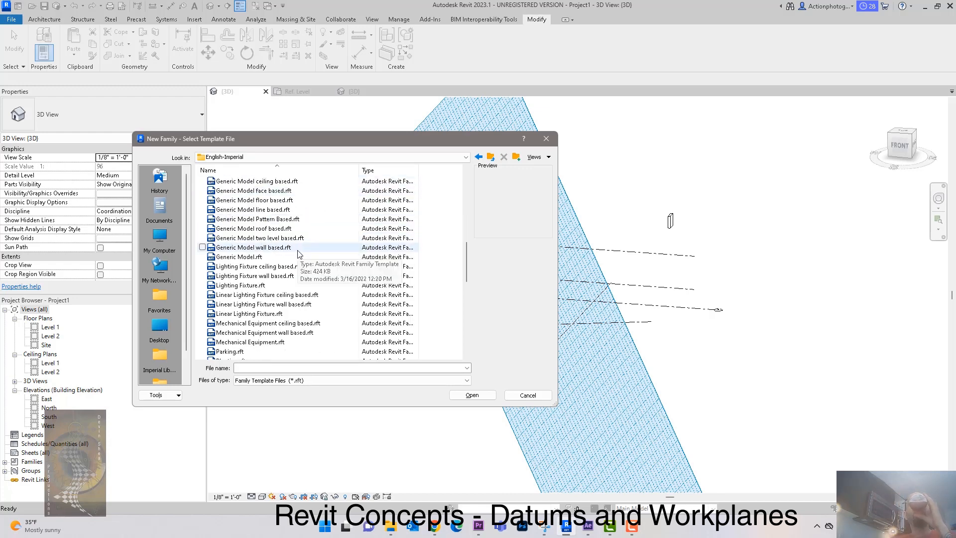
click(301, 221)
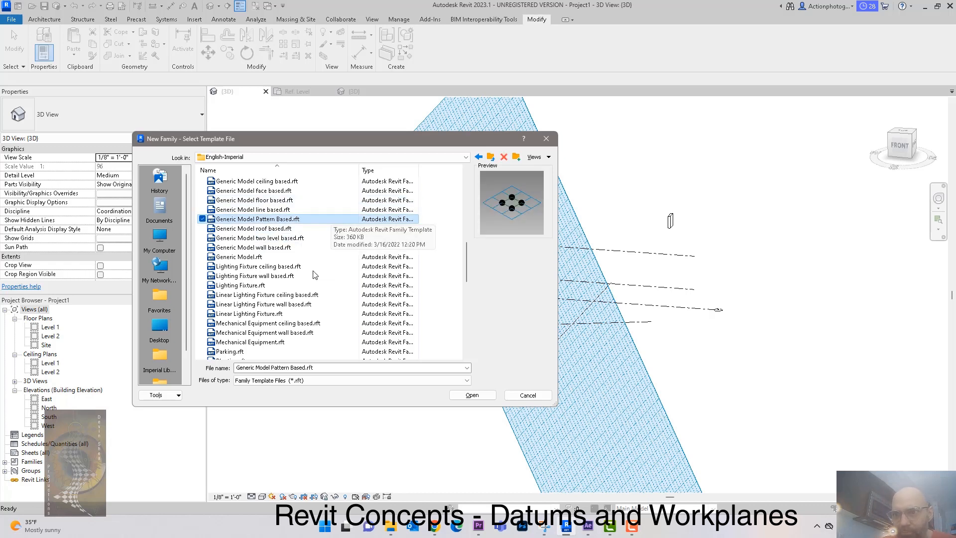
scroll(313, 273, up, 2)
click(259, 228)
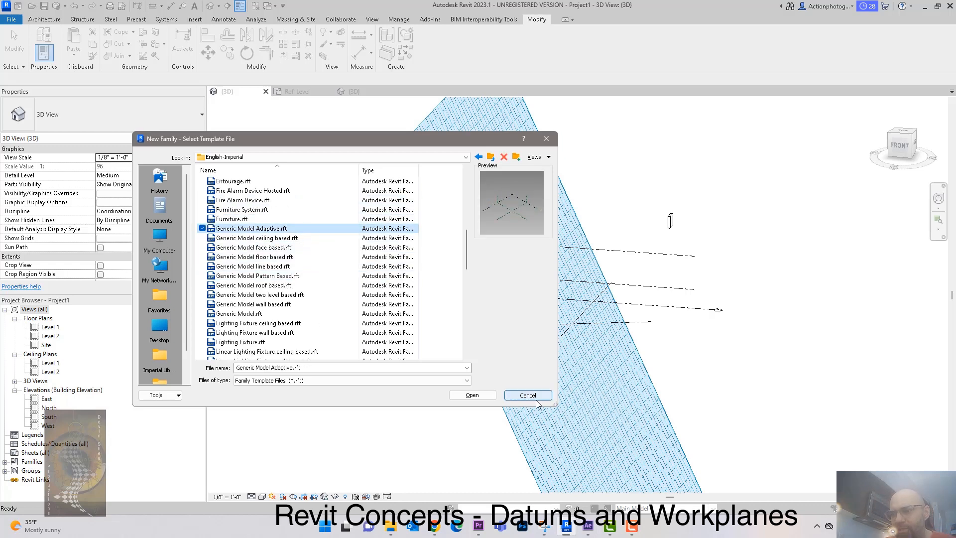
click(490, 396)
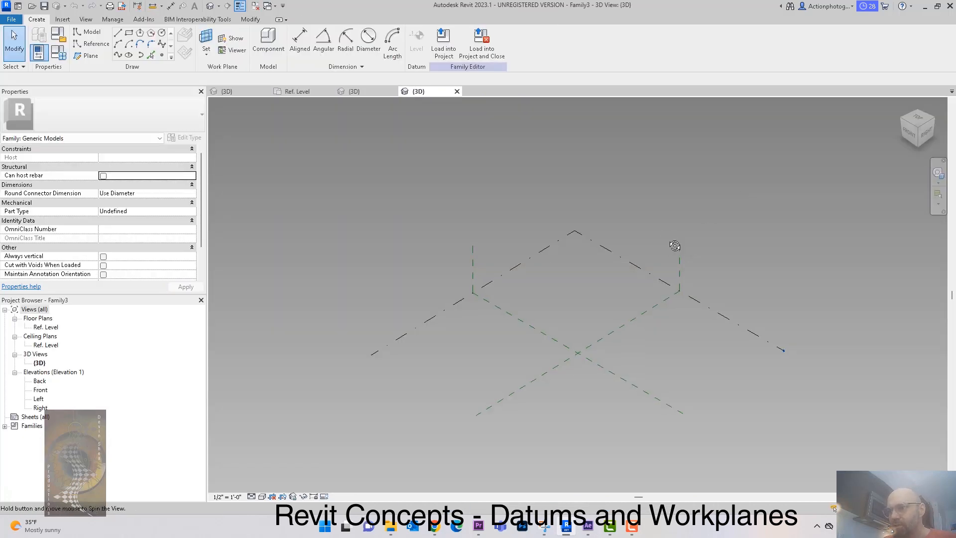
- Draw a vertical reference plane in the Ref. Level floor plan, about 37'-9" left of the center plane
middle_drag(649, 243, 540, 234)
scroll(553, 232, down, 1)
shift+middle_drag(628, 259, 662, 261)
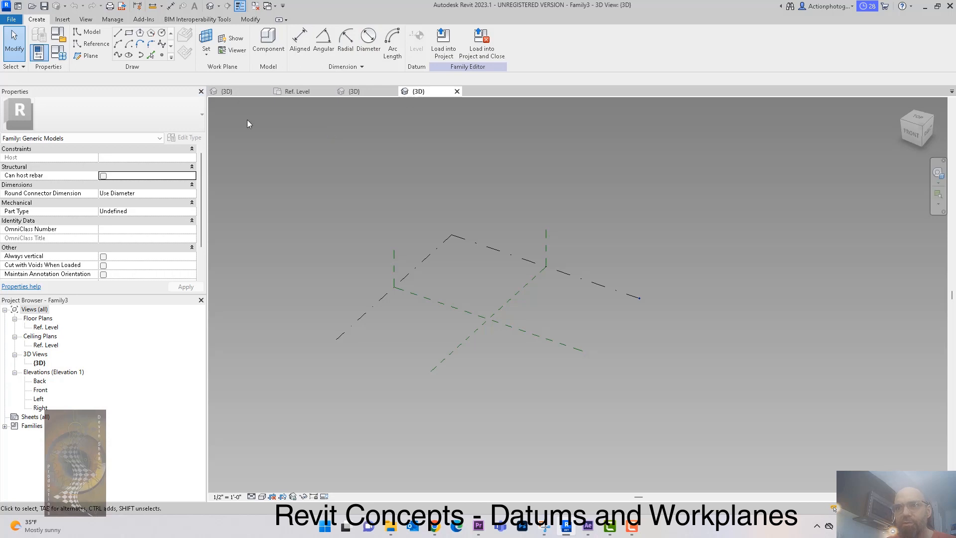
double_click(47, 327)
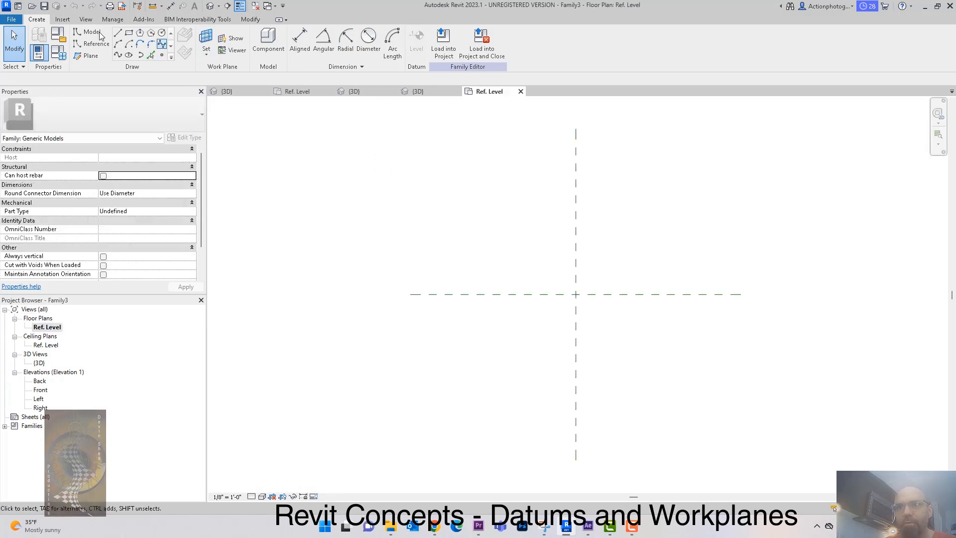
click(90, 55)
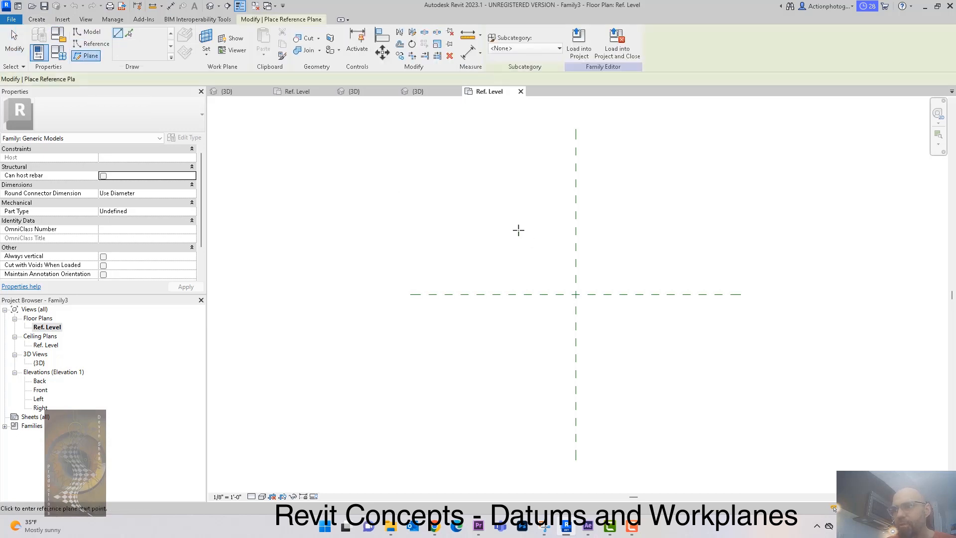
click(451, 172)
click(452, 394)
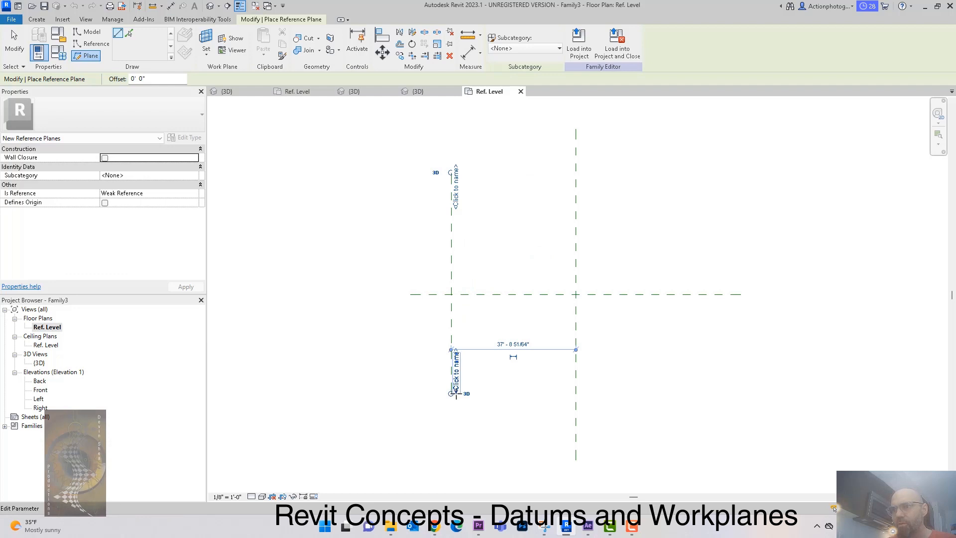
key(Escape)
key(Escape)
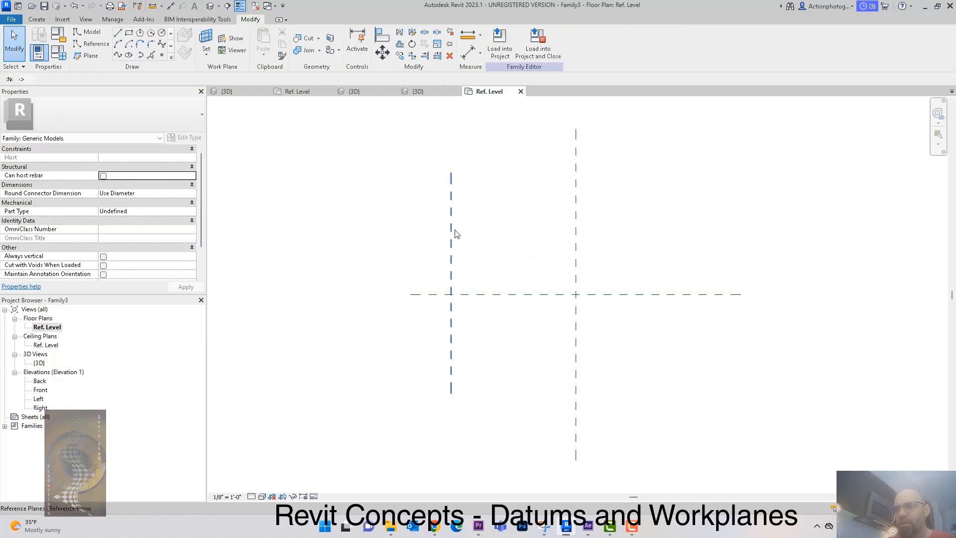
- Name the new reference plane fg
click(458, 194)
click(458, 194)
text(fg)
key(Return)
- Draw a vertical reference plane in the Front elevation, about 18'-9" right of the center plane
middle_drag(553, 219, 512, 239)
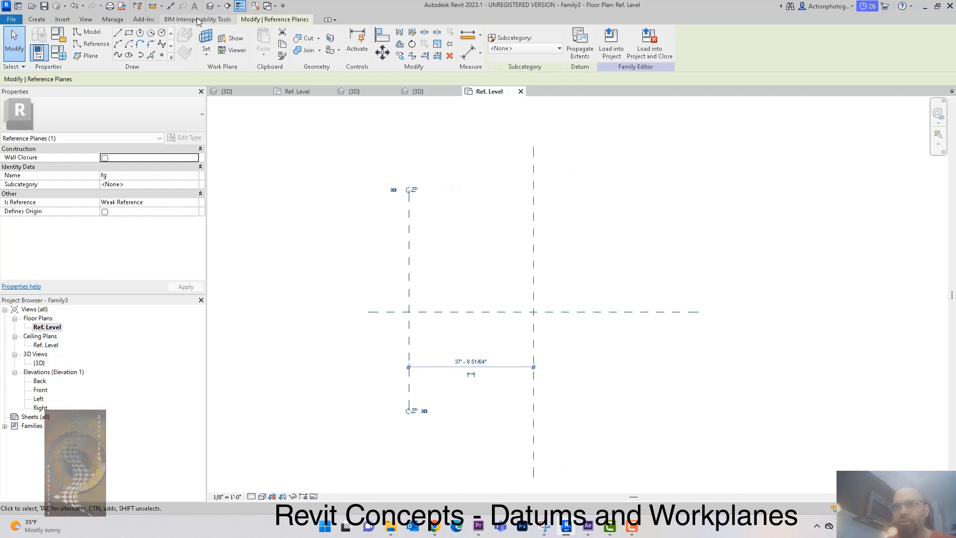
double_click(41, 389)
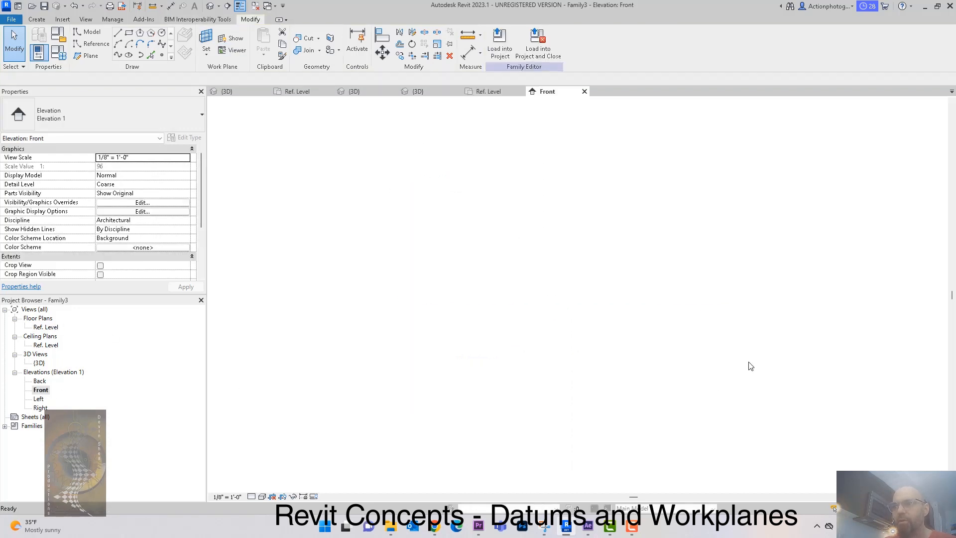
click(640, 286)
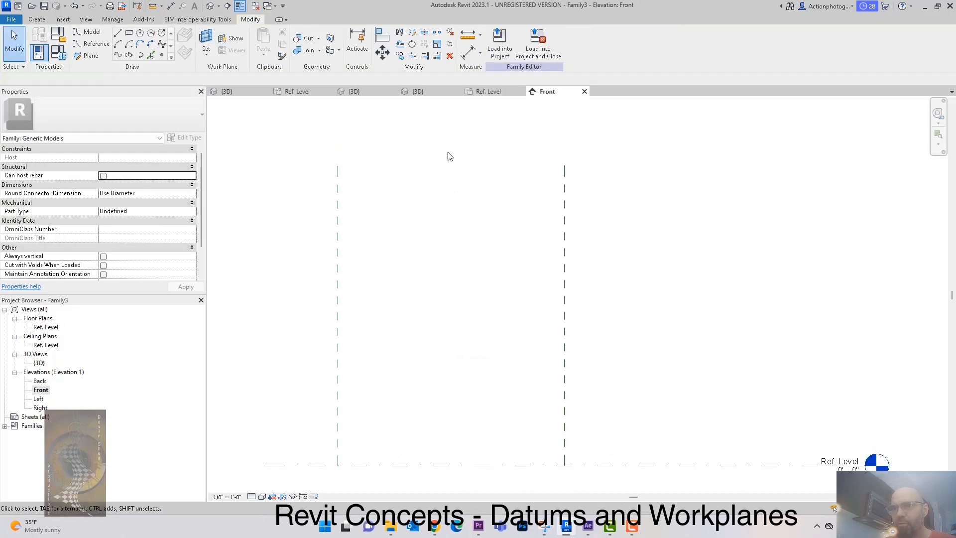
click(40, 19)
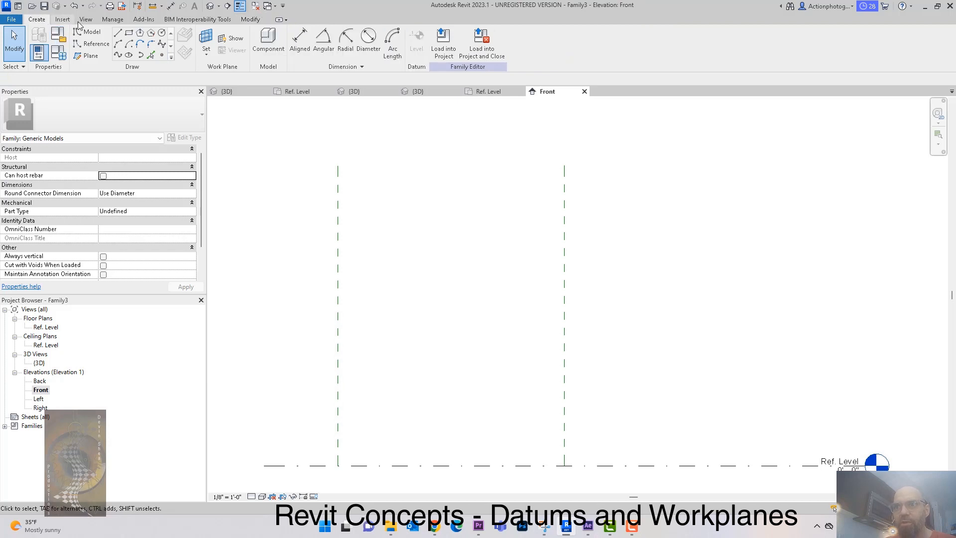
click(82, 57)
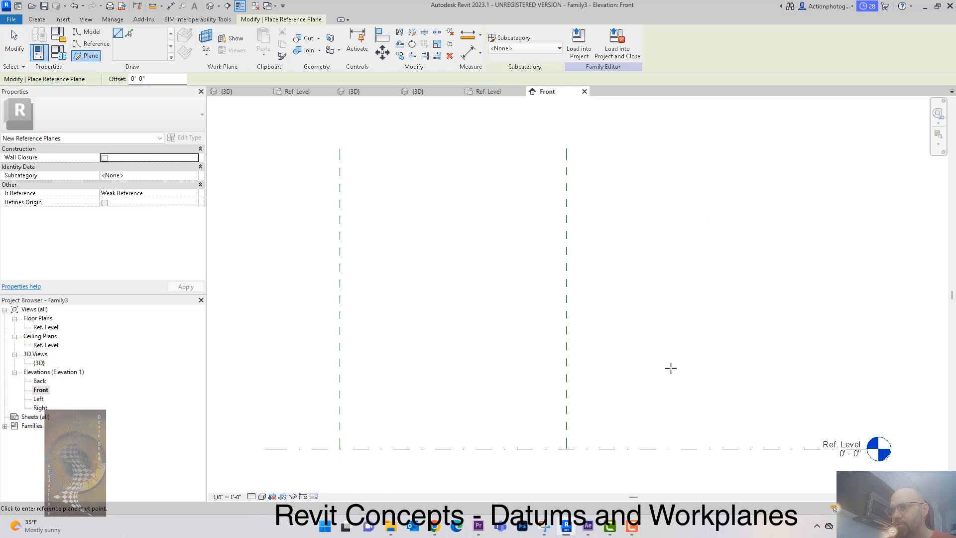
click(679, 402)
click(678, 185)
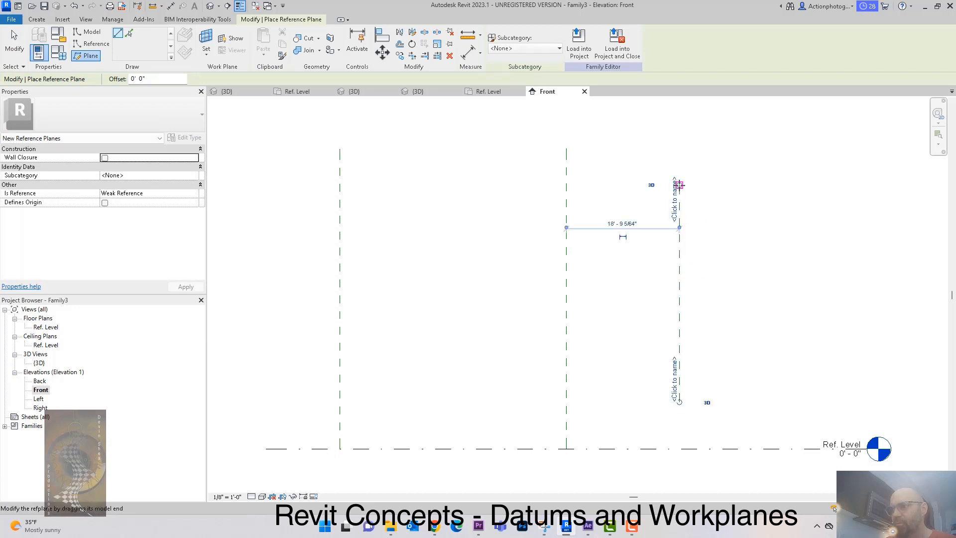
- Copy the vertical reference plane about 6'-6" to the right in the Front elevation
key(Escape)
click(679, 255)
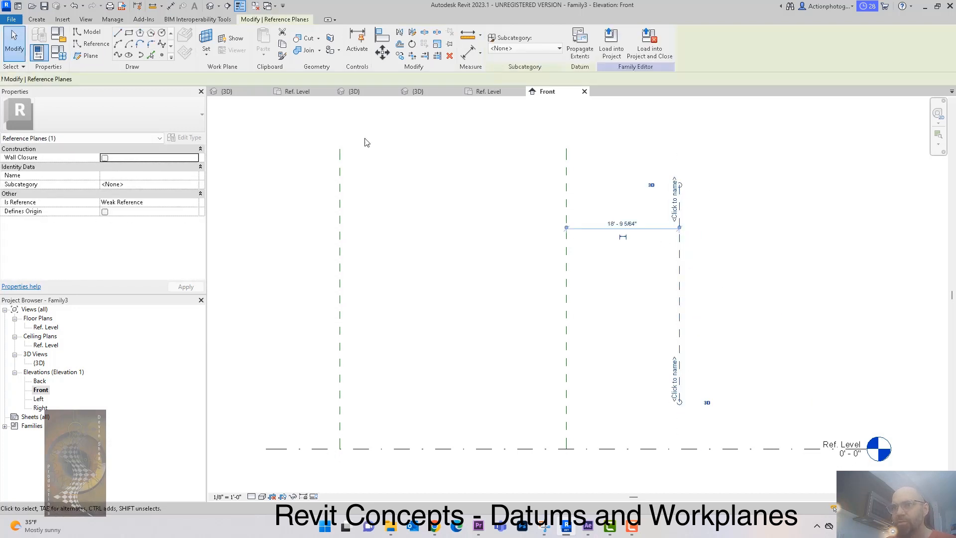
key(c)
key(o)
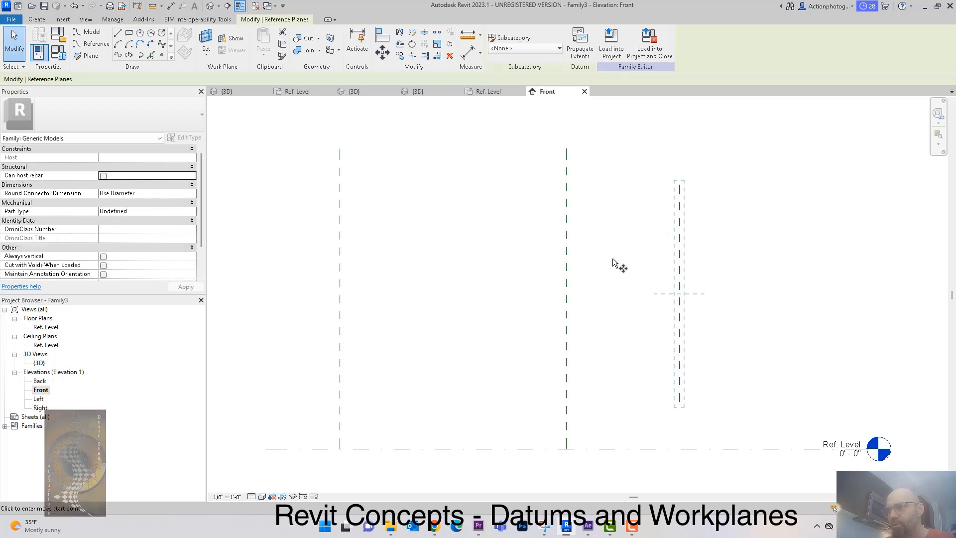
click(679, 248)
click(716, 248)
key(Escape)
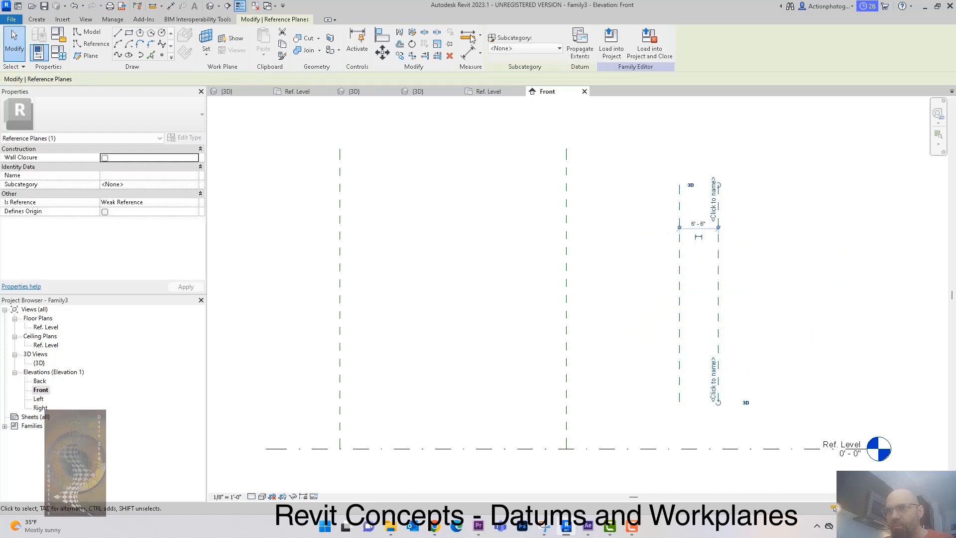
- Rotate the copied reference plane 15° clockwise about its midpoint
click(412, 44)
click(788, 162)
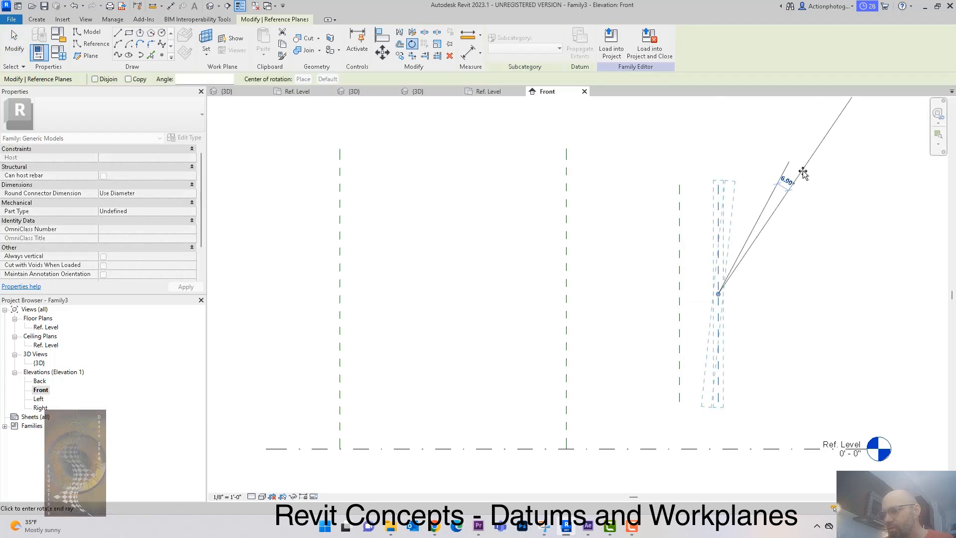
text(15)
key(Return)
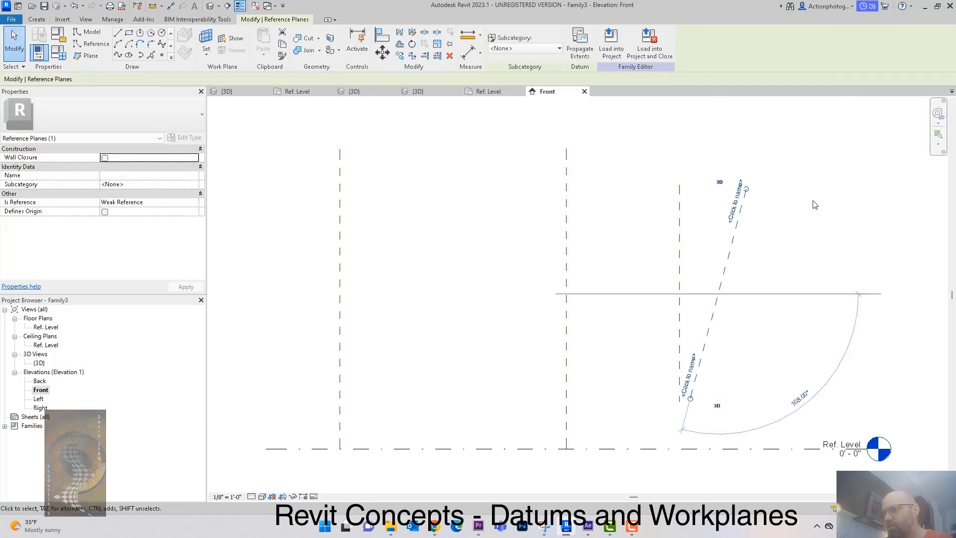
- Draw another vertical reference plane to the right of the tilted plane, ending just above Ref. Level
middle_drag(729, 277, 551, 259)
click(87, 56)
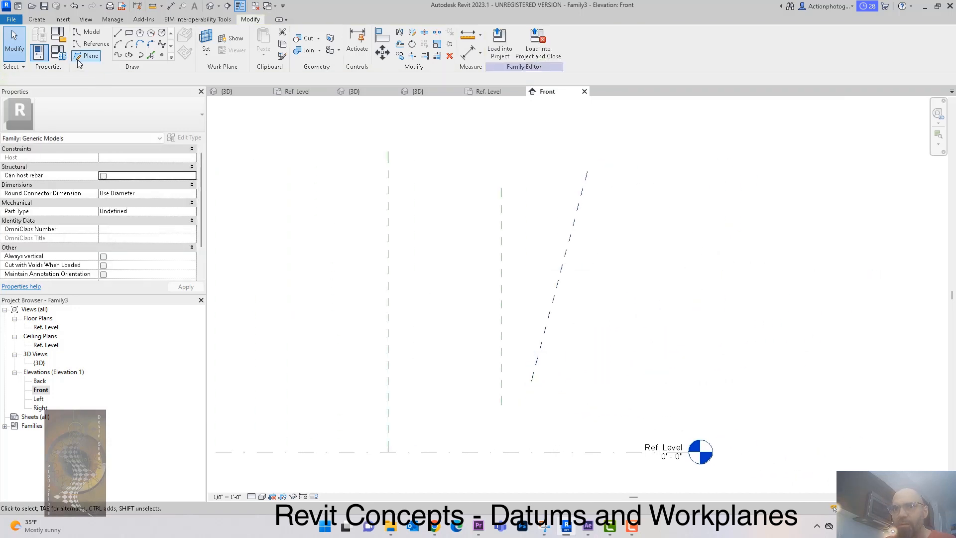
click(644, 151)
click(642, 419)
key(Escape)
key(Escape)
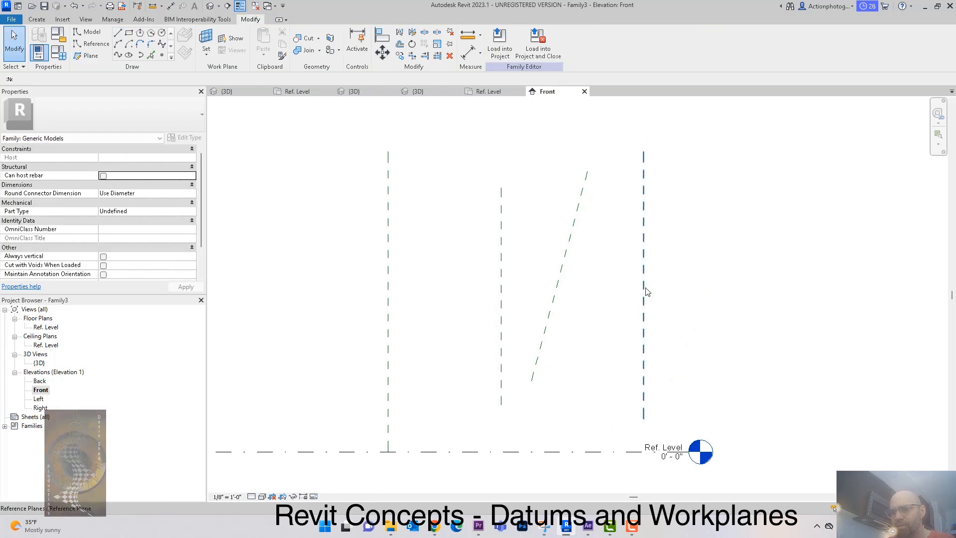
- Rotate the rightmost reference plane clockwise so it leans further than the tilted plane beside it
click(643, 294)
key(r)
key(o)
click(645, 241)
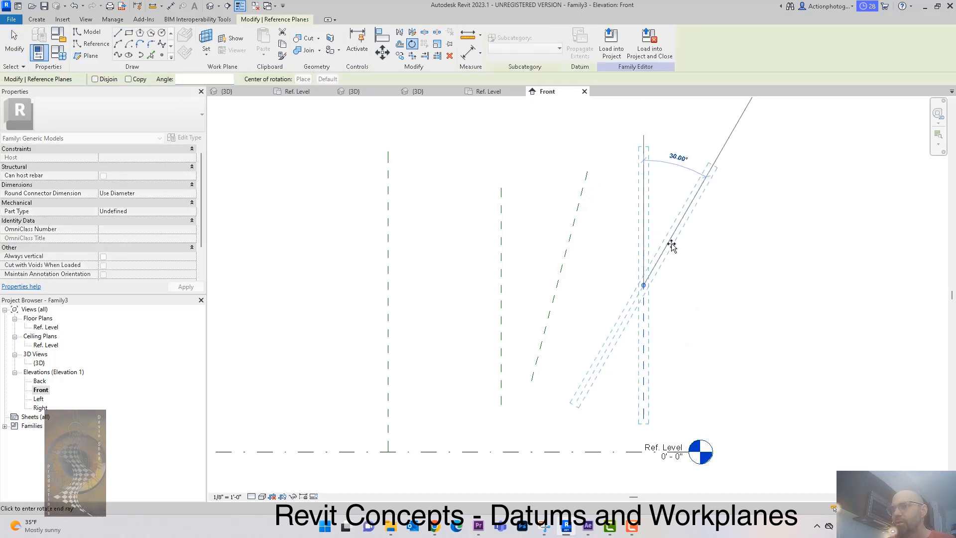
click(676, 271)
key(Escape)
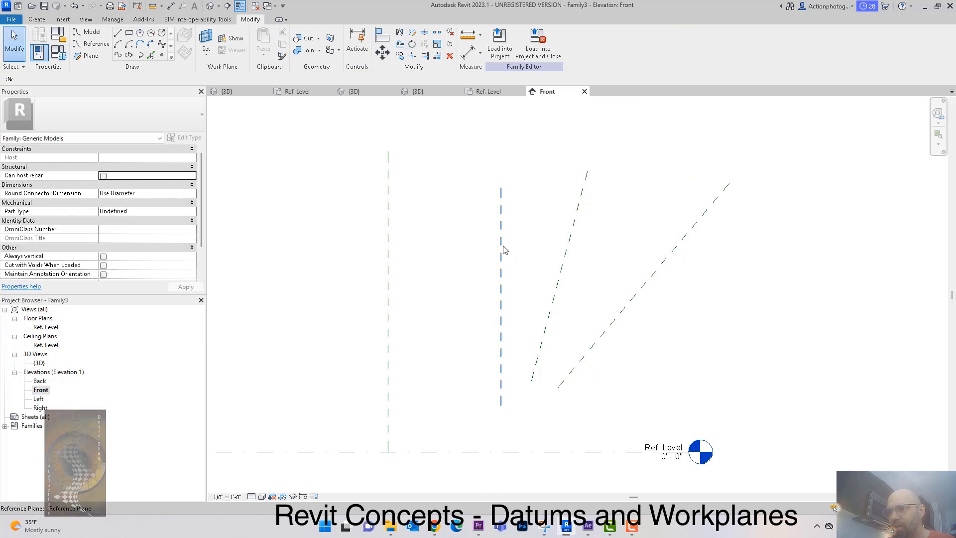
- Name the vertical reference plane 1.2 and try the same name on the slightly tilted plane beside it
click(502, 246)
click(496, 205)
text(1.2)
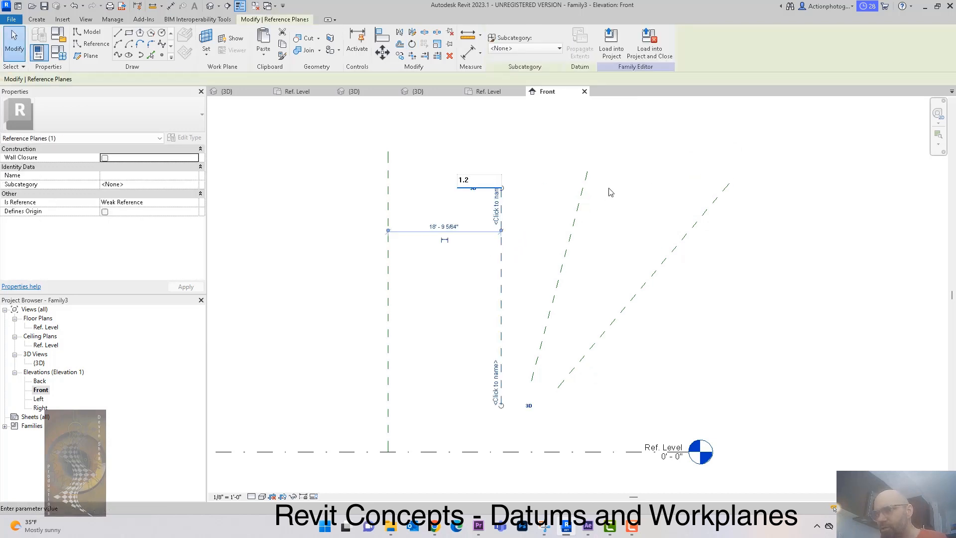
key(Return)
click(578, 216)
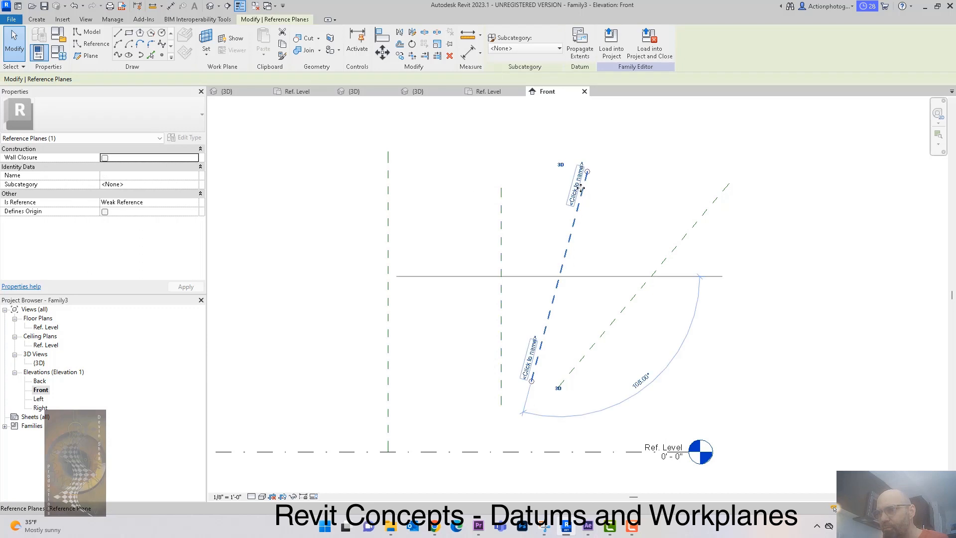
click(577, 185)
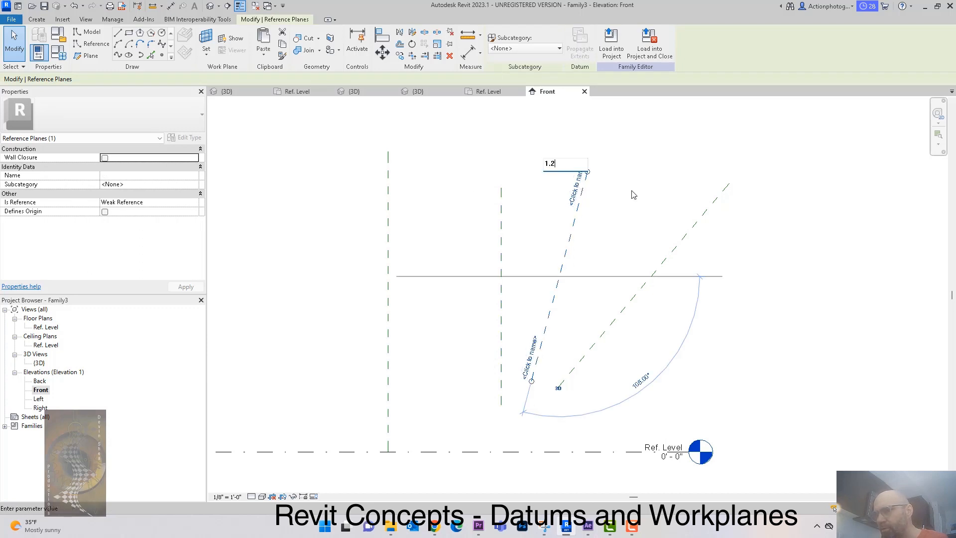
key(Return)
key(Escape)
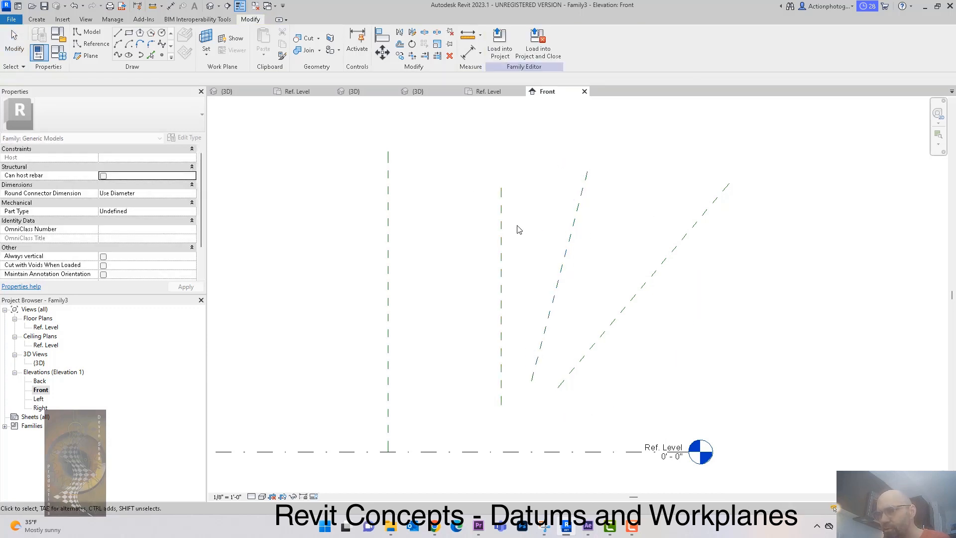
- Rename the vertical reference plane 1.1 and name the slightly tilted plane 1.2
click(500, 230)
click(499, 188)
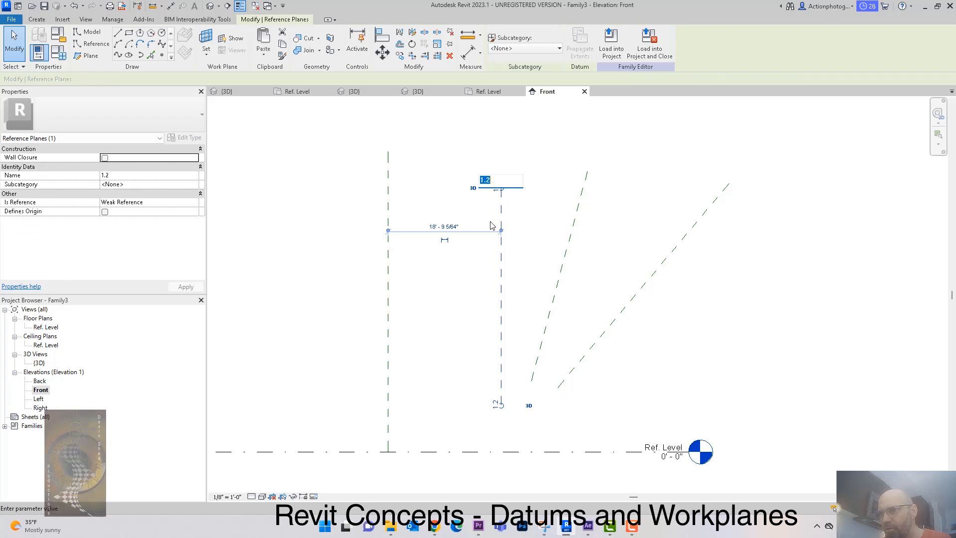
click(572, 217)
click(574, 199)
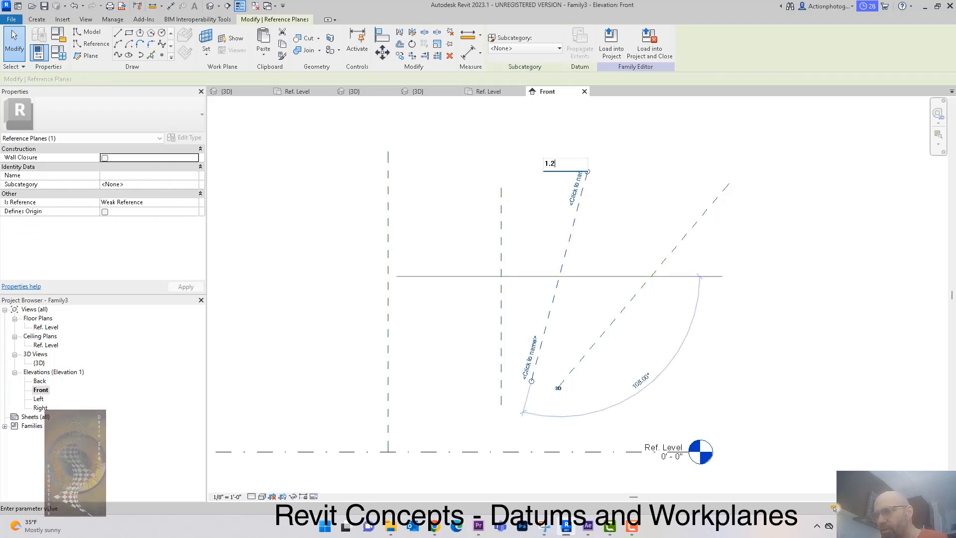
key(Return)
click(626, 216)
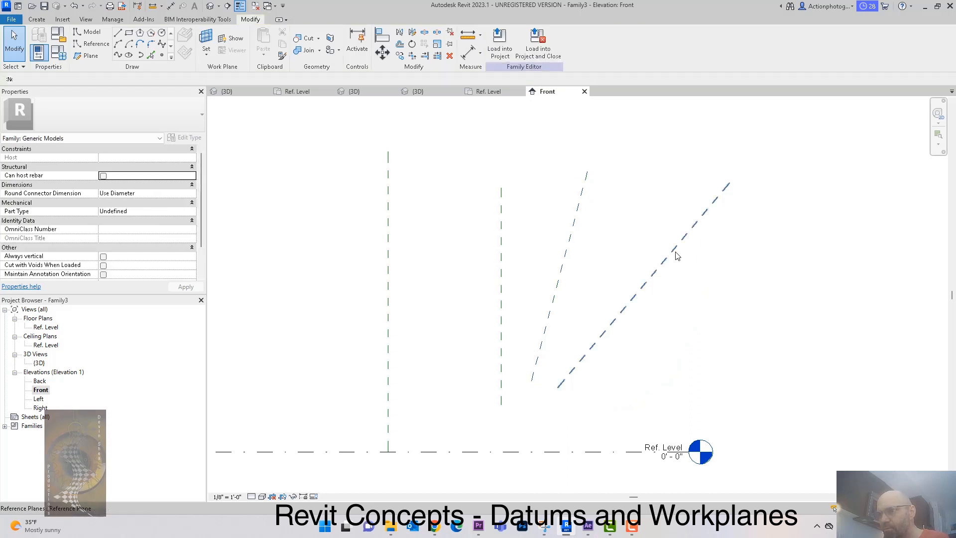
- Name the most strongly tilted reference plane 1.3
click(674, 250)
click(727, 208)
text(1.3)
key(Return)
click(757, 252)
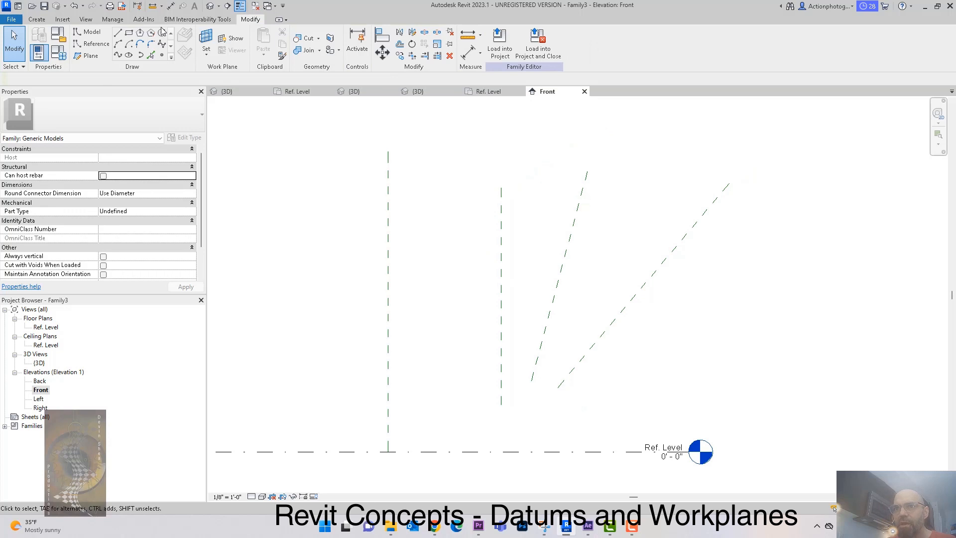
- In the default 3D view, set reference plane 1.2 as the work plane and show it
click(209, 6)
shift+middle_drag(520, 265, 599, 346)
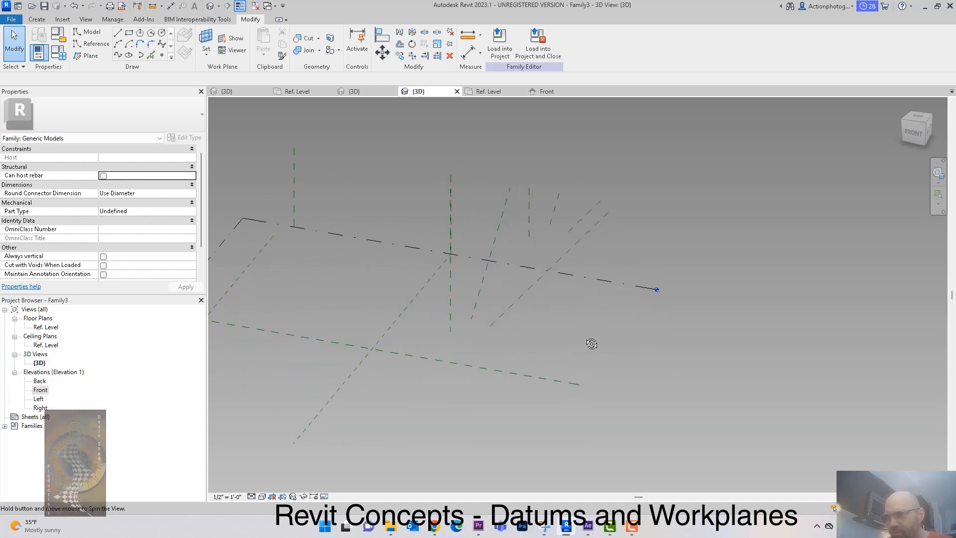
click(584, 222)
mouse_move(673, 349)
shift+middle_down()
mouse_move(691, 336)
mouse_move(679, 367)
mouse_move(656, 368)
mouse_move(657, 359)
shift+middle_up()
click(666, 361)
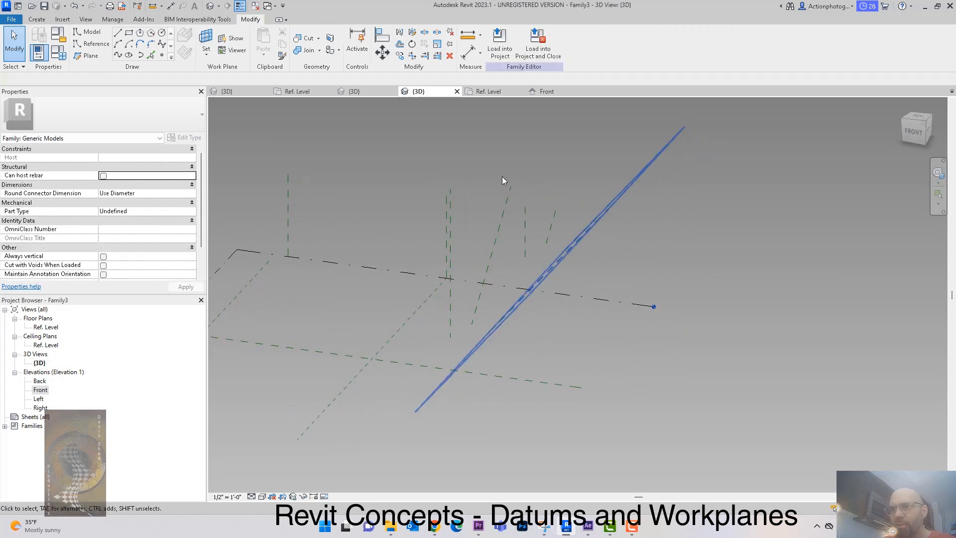
click(37, 20)
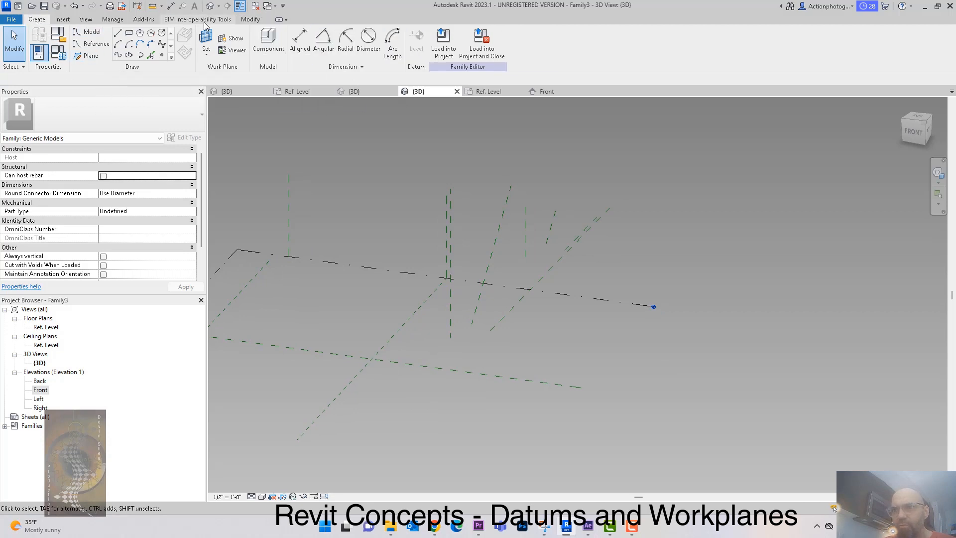
click(206, 48)
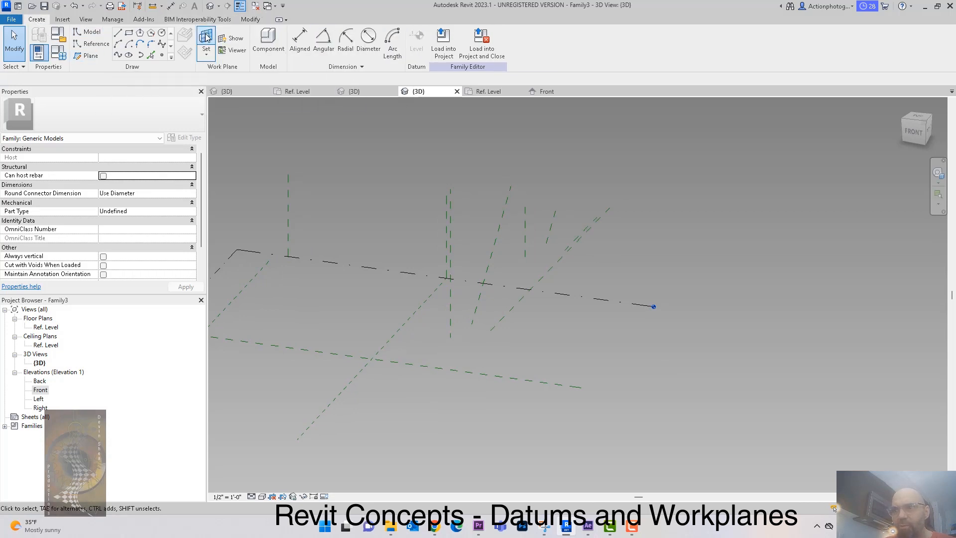
click(496, 233)
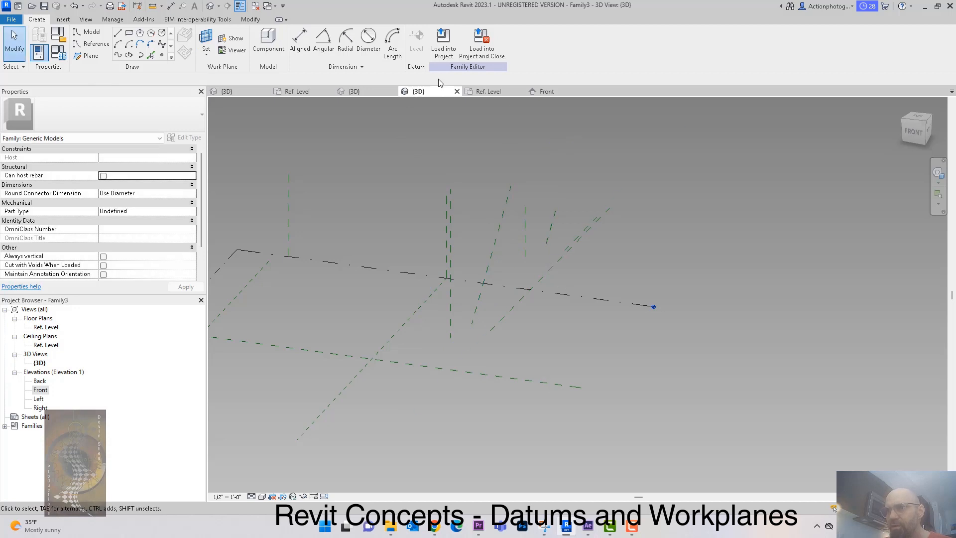
click(227, 38)
shift+middle_drag(622, 246, 665, 241)
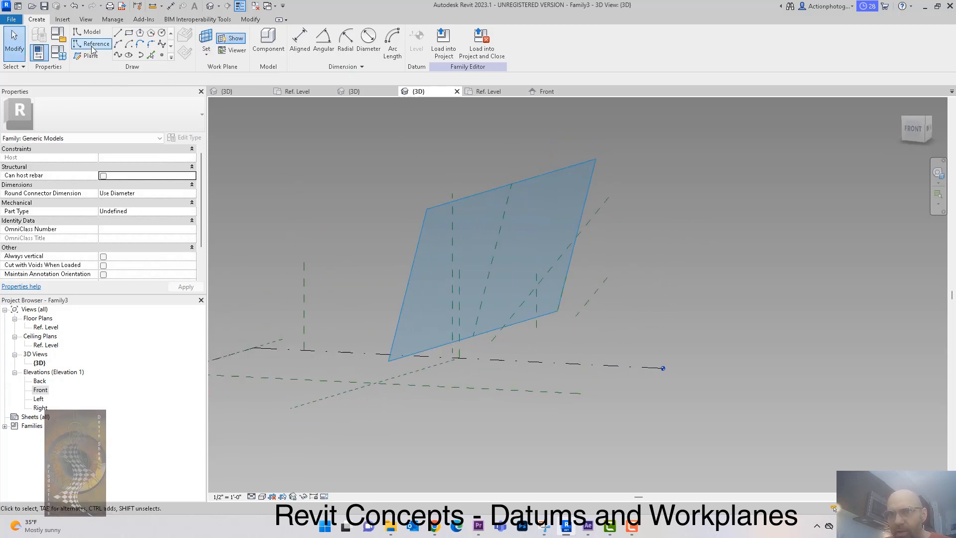
- Draw a model line circle on the upper part of reference plane 1.2
key(l)
key(i)
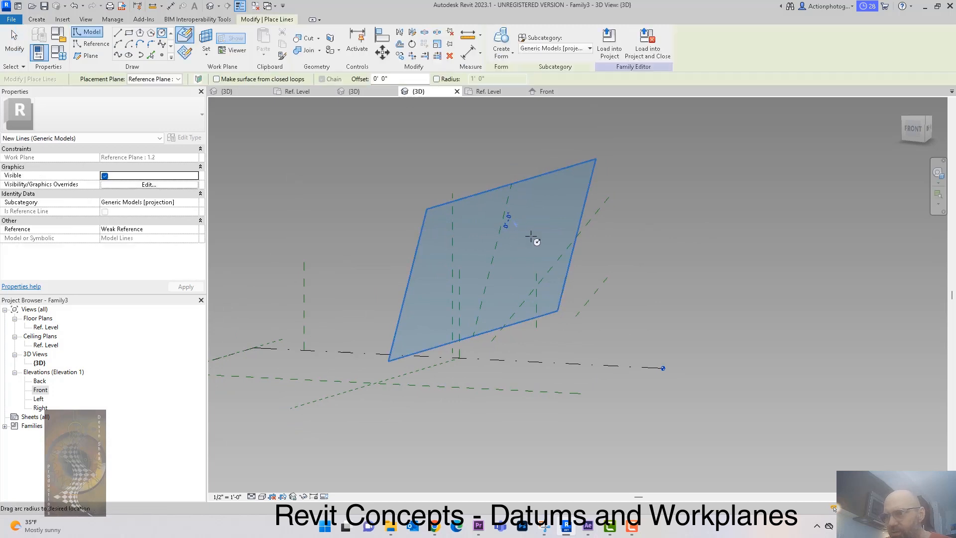
click(517, 228)
click(526, 238)
key(Escape)
key(Escape)
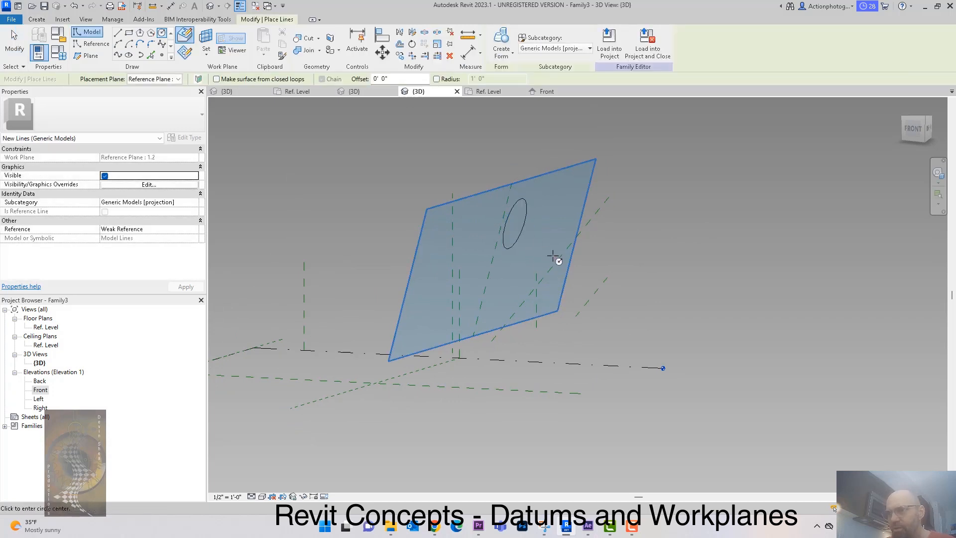
- Set reference plane 1.3 as the work plane and draw a model line circle on it
click(205, 40)
click(593, 213)
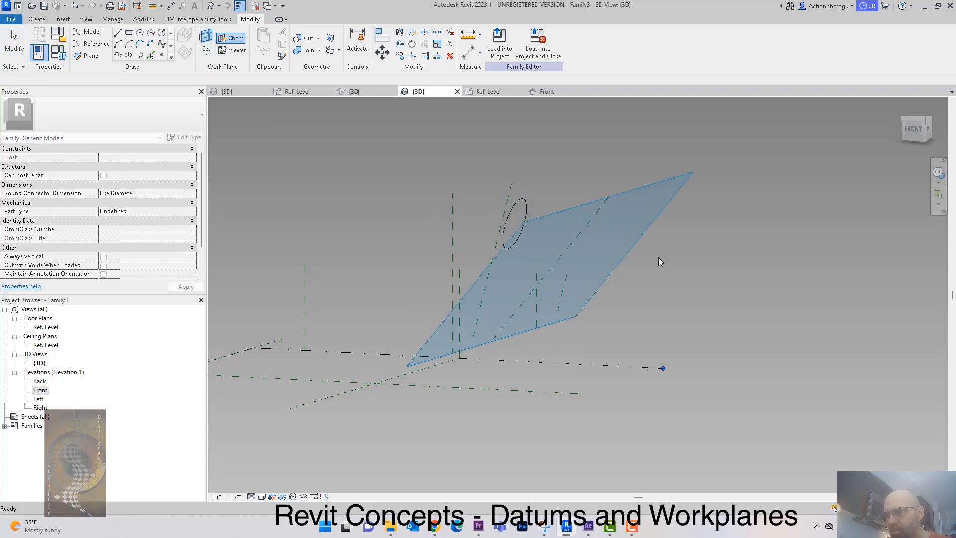
click(162, 32)
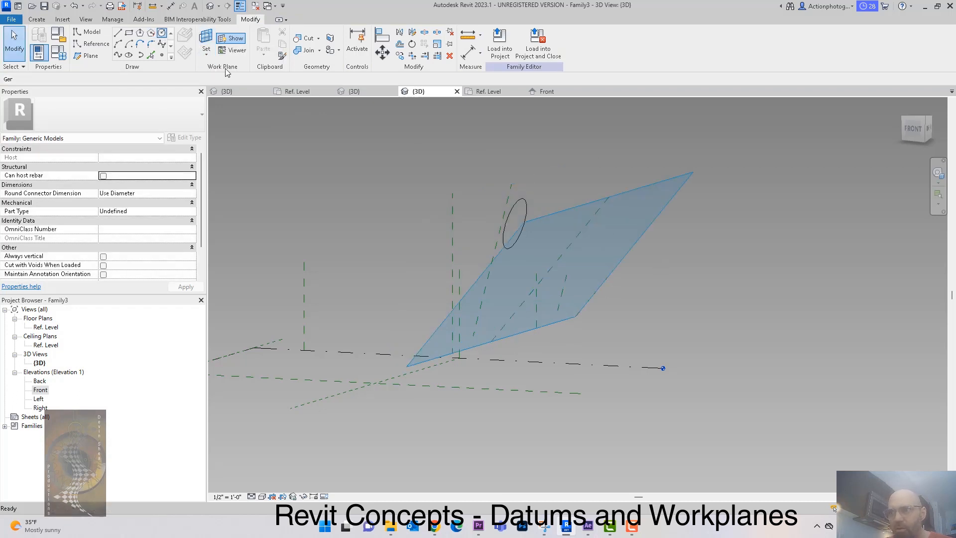
click(561, 244)
click(571, 254)
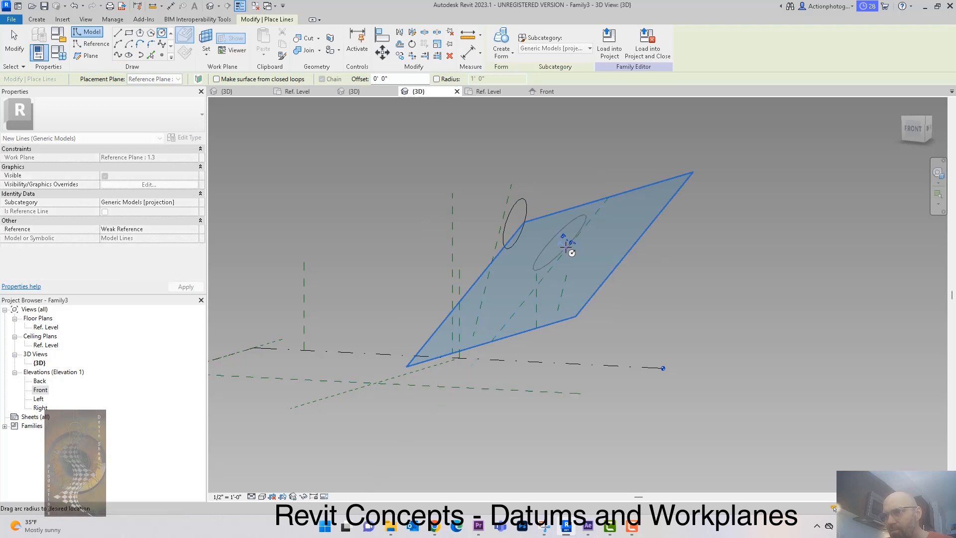
key(Escape)
key(Escape)
- Set reference plane 1.1 as the work plane and draw a model line circle on it
shift+middle_drag(585, 275, 614, 280)
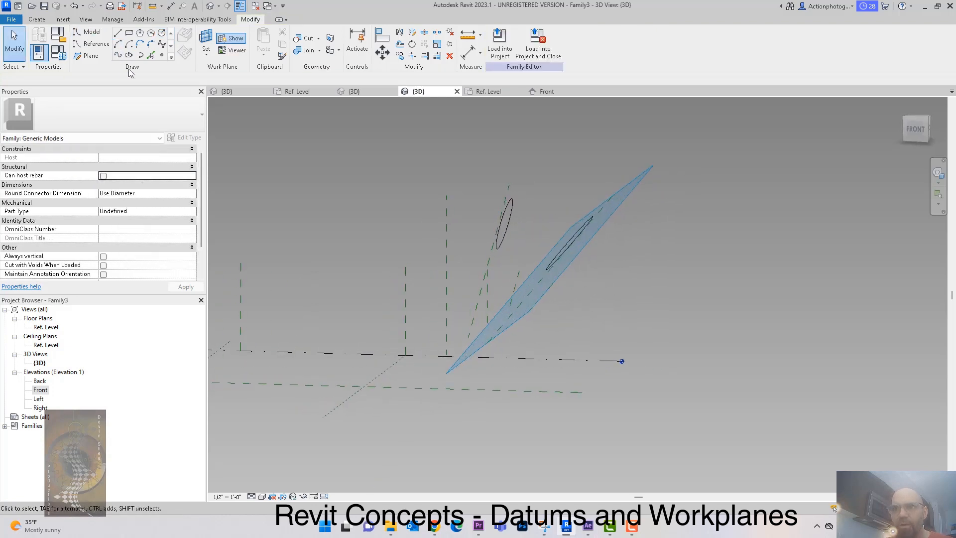
click(205, 42)
click(450, 220)
click(161, 33)
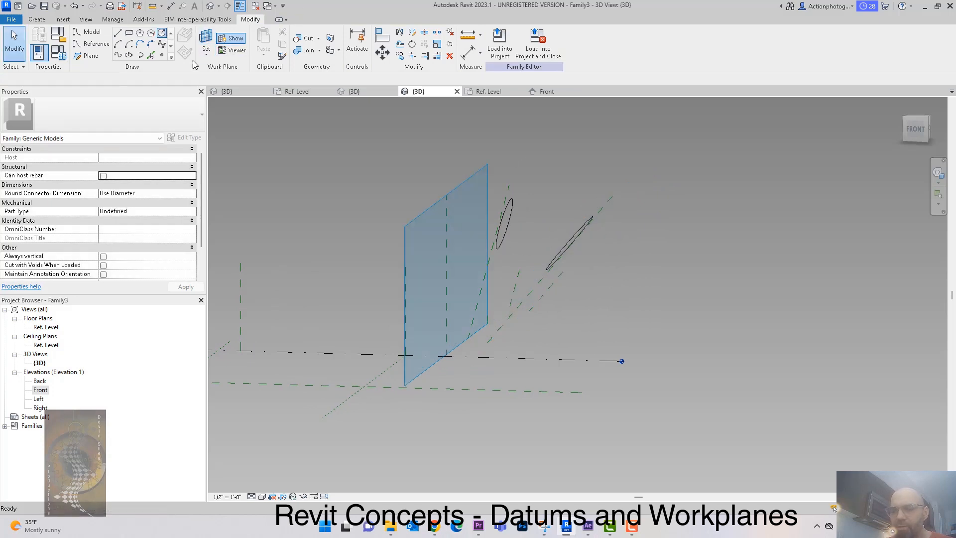
click(451, 247)
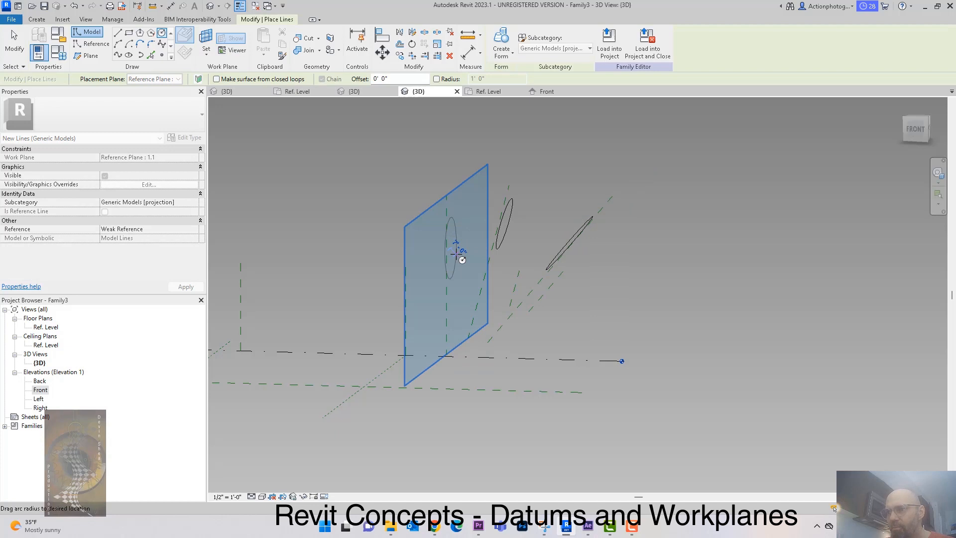
click(456, 254)
key(Escape)
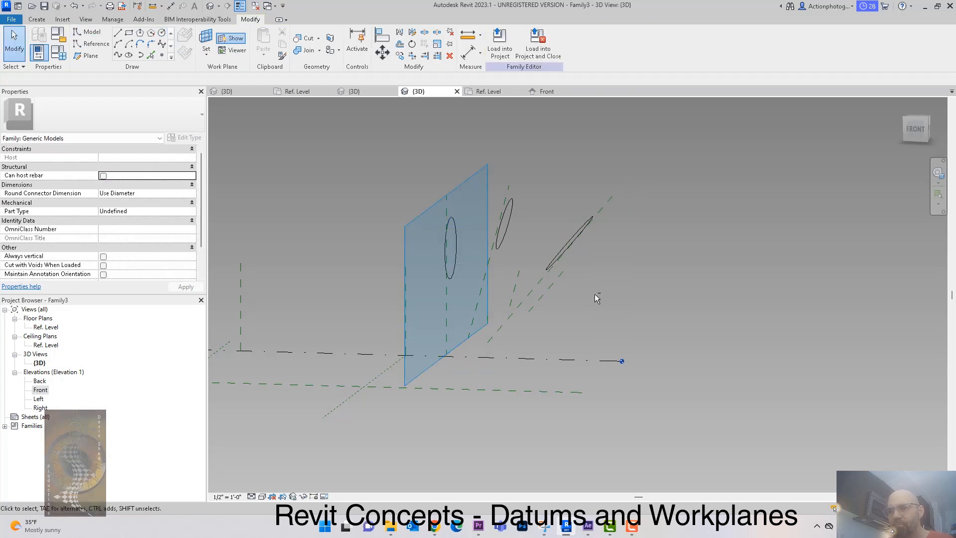
- Create a solid form through the three circles on reference planes 1.1, 1.2 and 1.3
shift+middle_drag(594, 294, 500, 233)
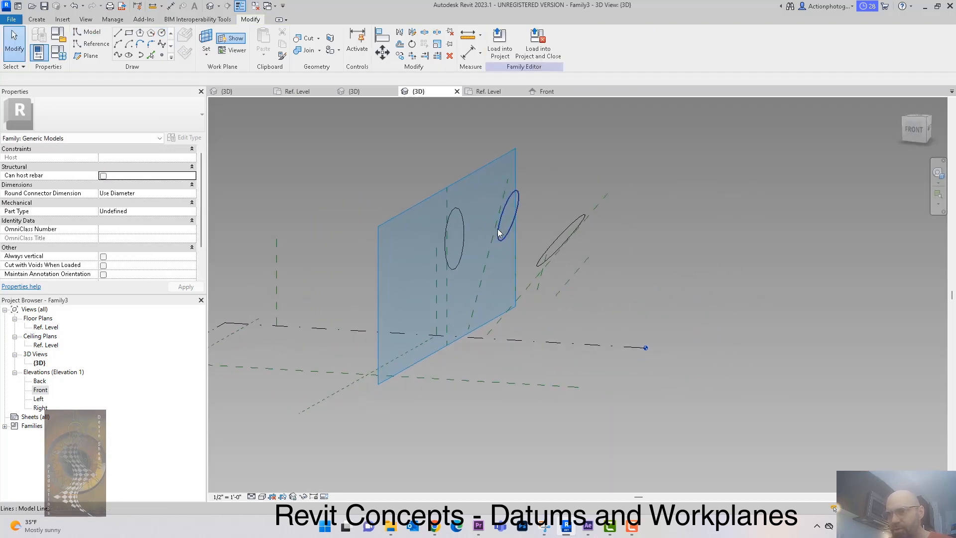
click(517, 203)
ctrl+click(573, 226)
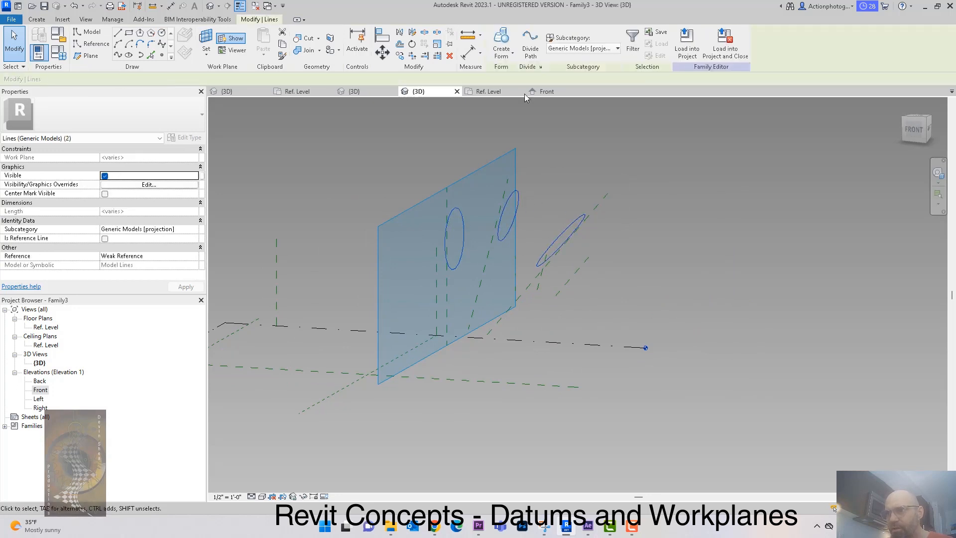
click(506, 54)
click(528, 73)
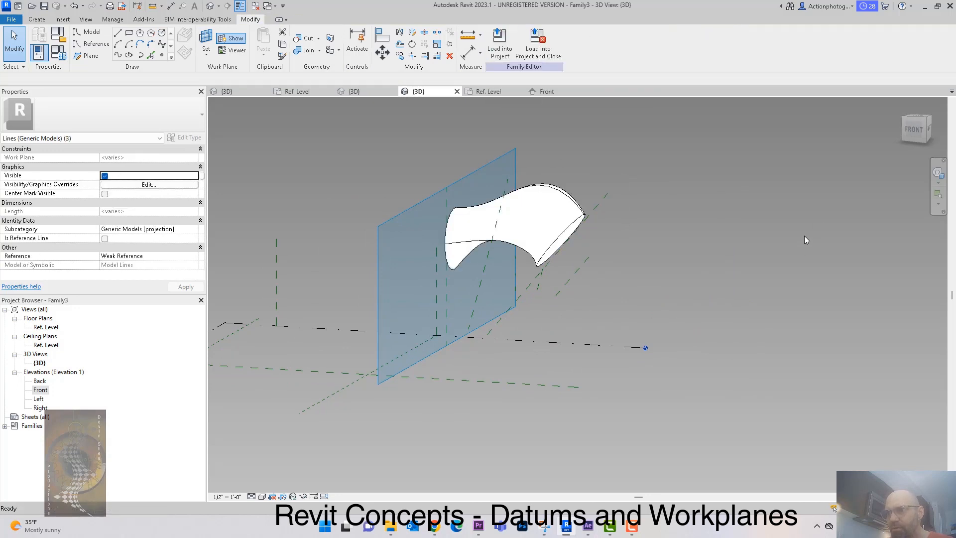
- Inspect the lofted form and its reference planes in 3D from several angles
shift+middle_drag(718, 285, 728, 346)
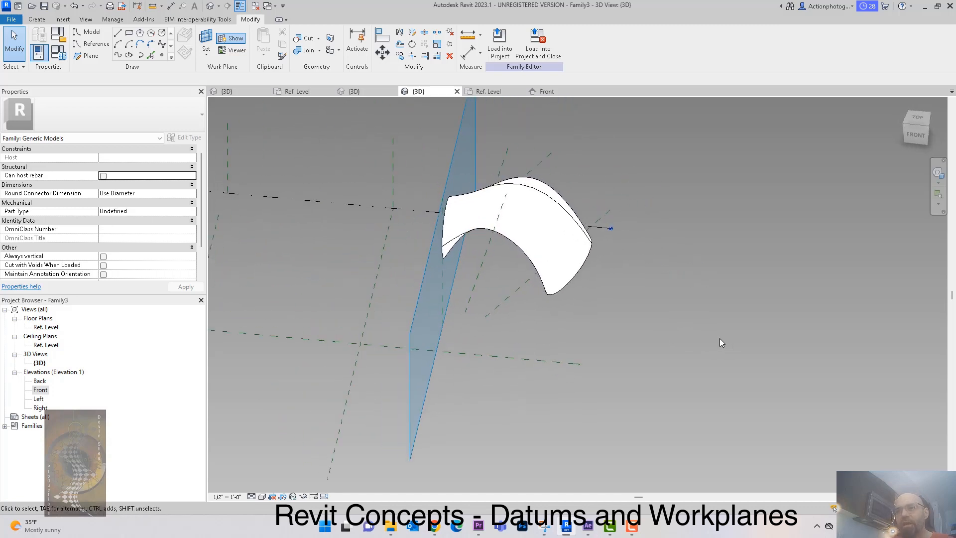
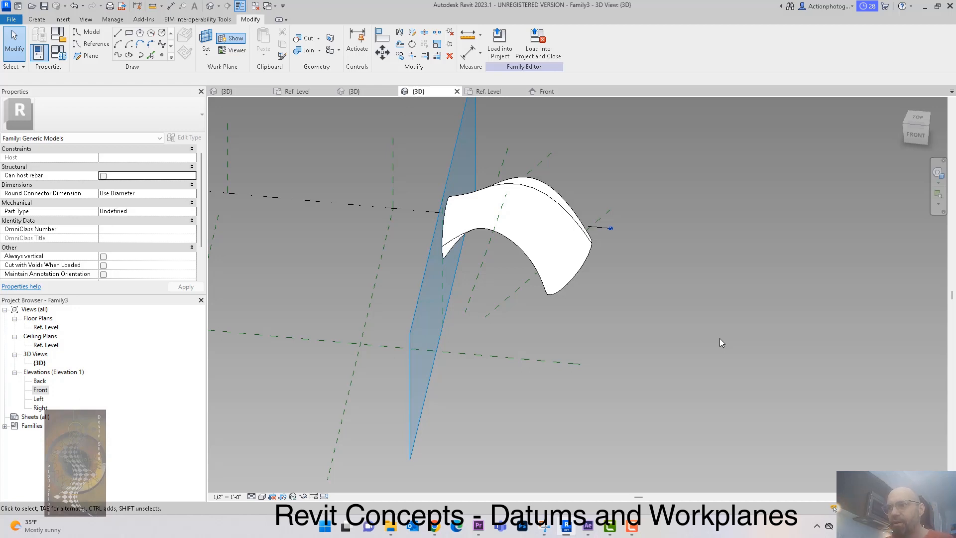
shift+middle_drag(581, 318, 603, 284)
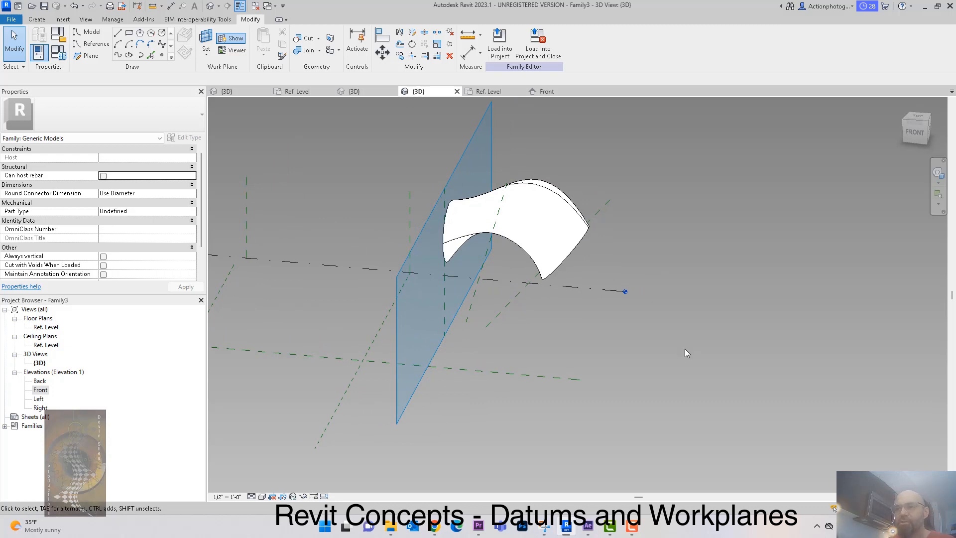
shift+middle_drag(677, 336, 566, 209)
scroll(565, 209, up, 2)
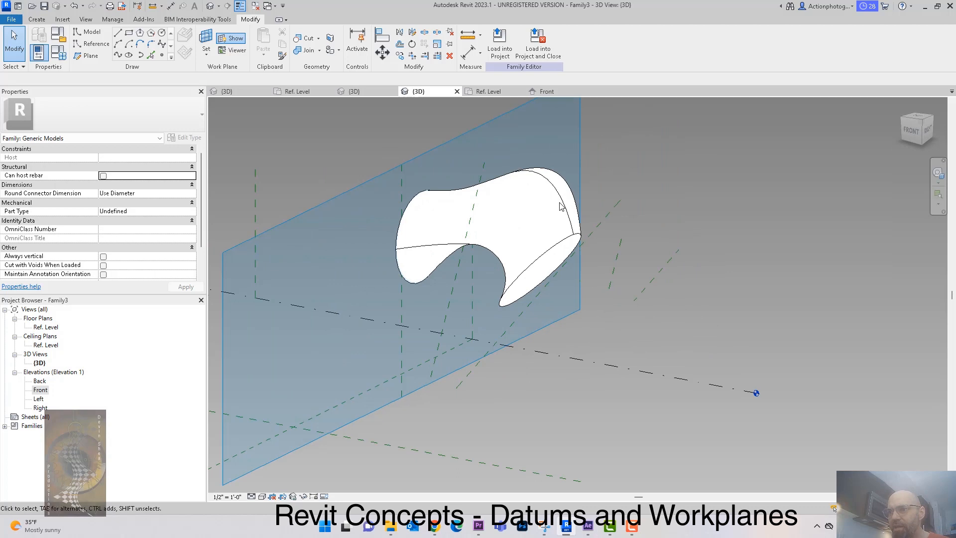
scroll(647, 423, down, 3)
shift+middle_drag(659, 376, 615, 301)
- In the Front elevation, copy the slanted reference plane 1.3 at the form's end a short distance away from the form
click(541, 91)
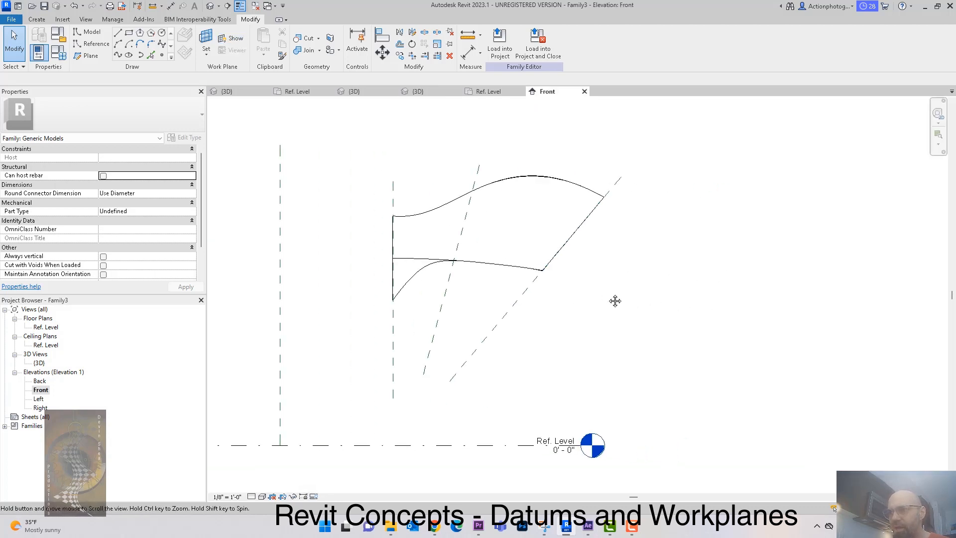
click(514, 312)
key(c)
key(o)
click(513, 314)
click(553, 322)
key(Escape)
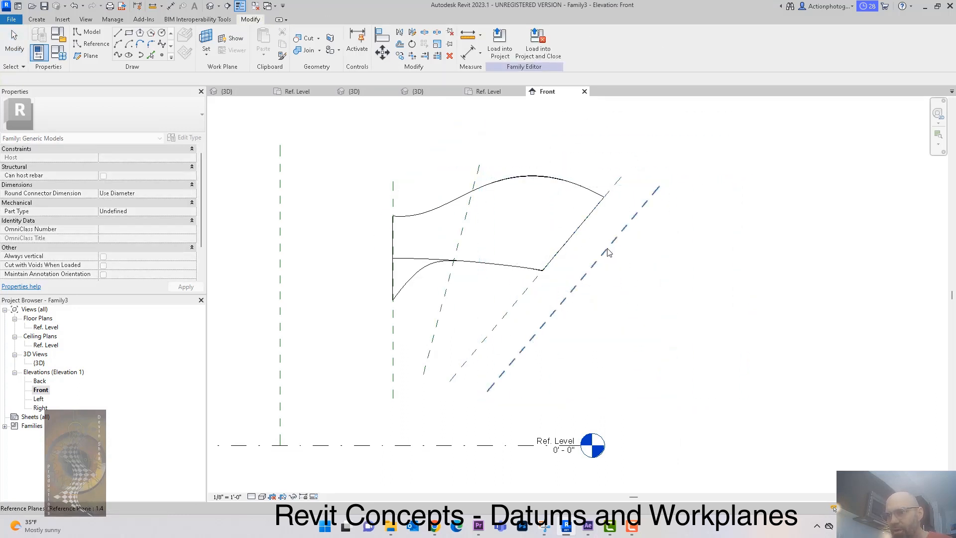
- Rotate the copied reference plane to a steeper angle of about 115° and nudge it slightly away from the form
click(606, 250)
key(o)
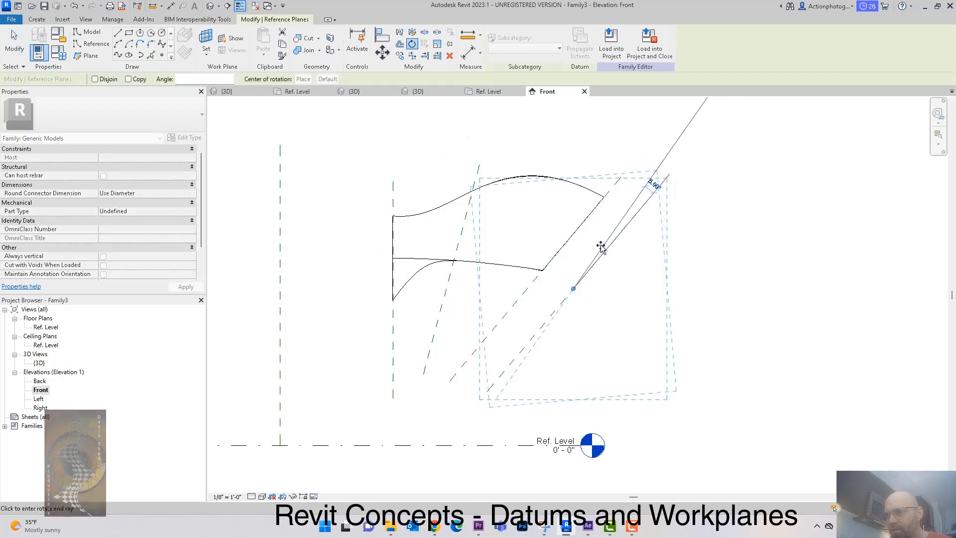
click(596, 246)
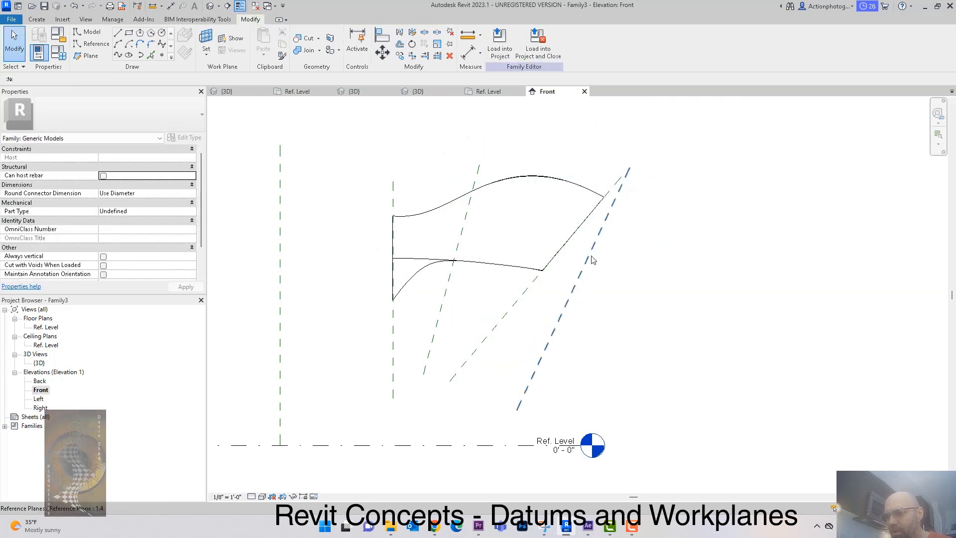
key(Right)
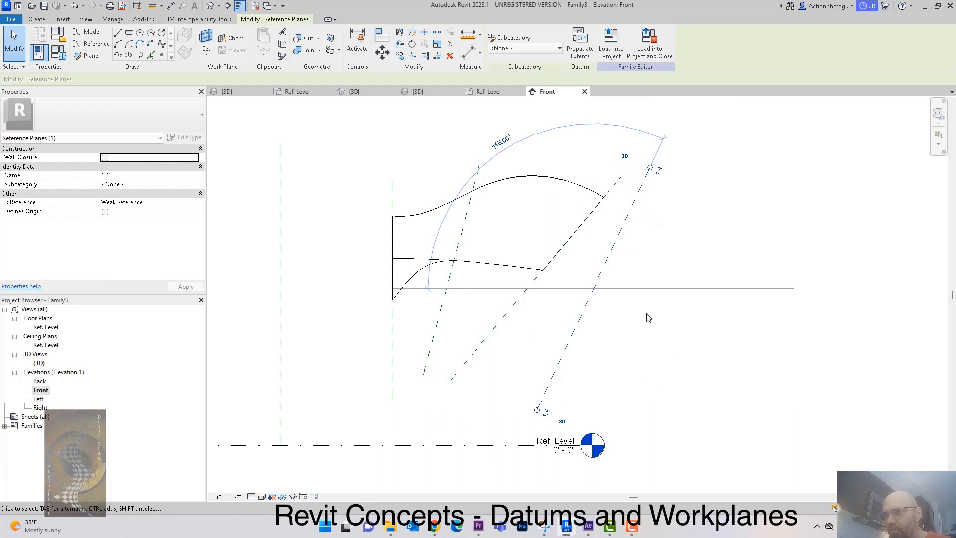
- In the 3D view, set reference plane 1.4 as the work plane and draw a model line circle on it
click(209, 5)
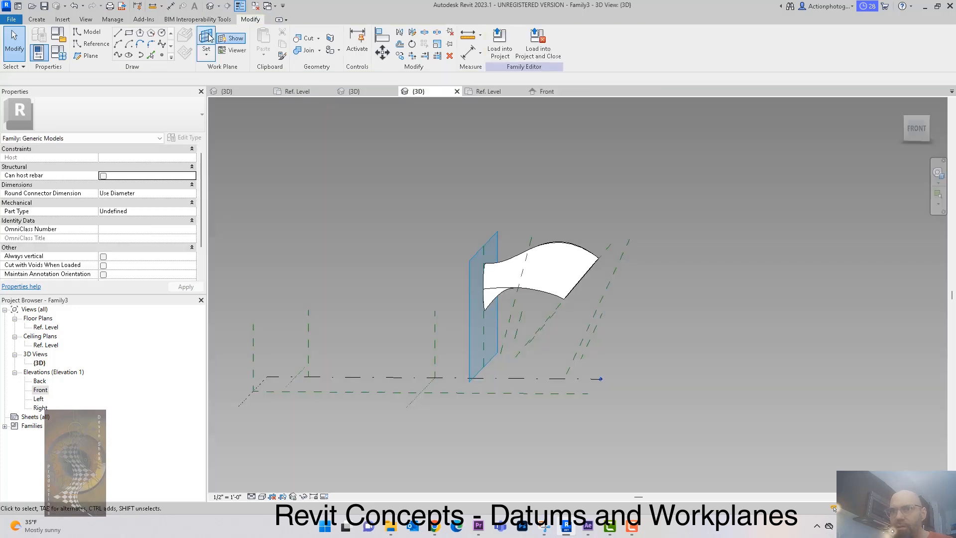
click(608, 276)
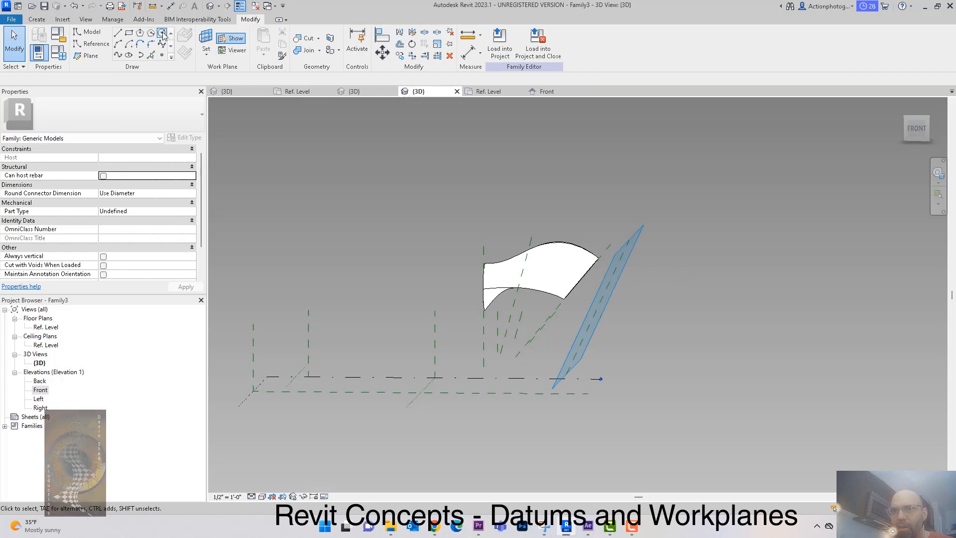
shift+middle_drag(735, 349, 702, 337)
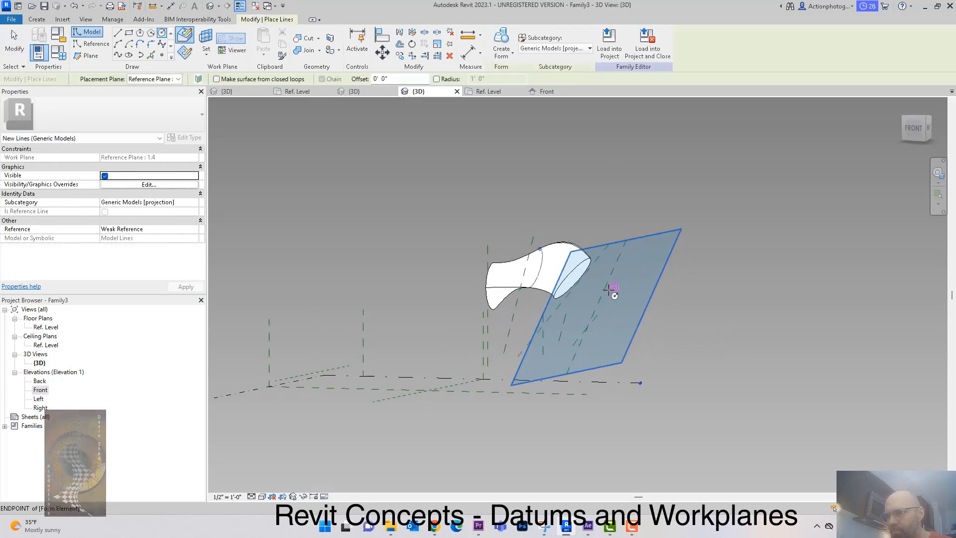
click(600, 301)
key(Escape)
key(Escape)
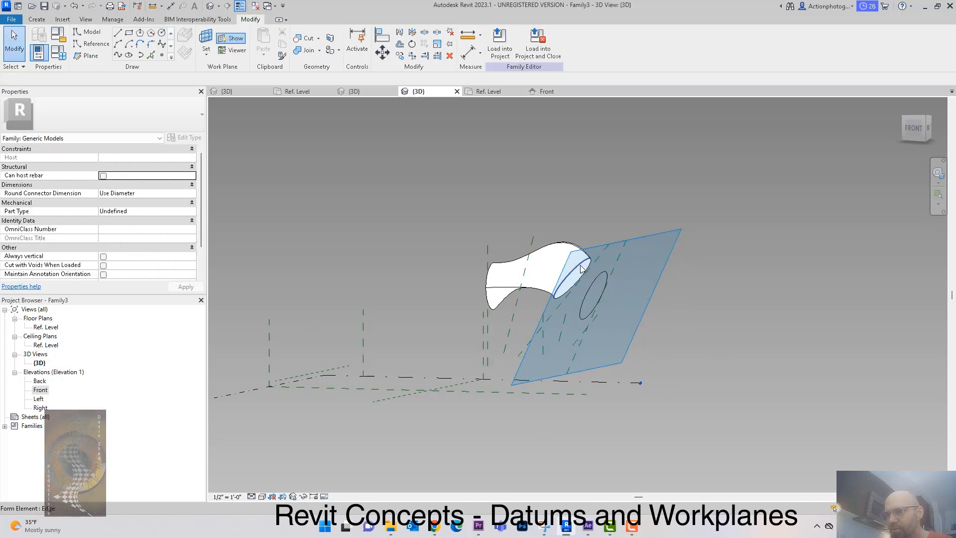
- Create a solid form joining the loft's end face to the circle on reference plane 1.4
key(Tab)
click(582, 269)
click(524, 53)
click(532, 65)
shift+middle_drag(695, 330, 641, 410)
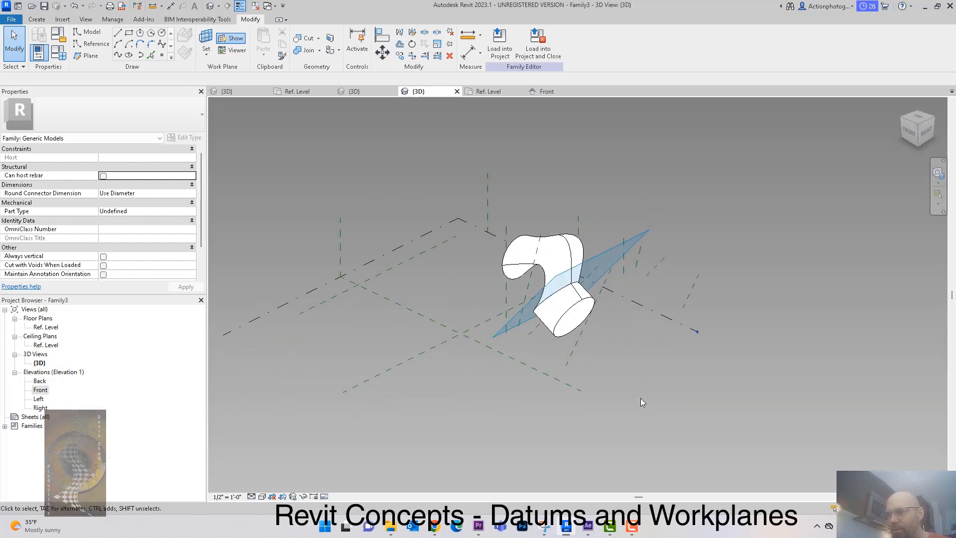
- Place two reference points along the upper lengthwise edge of the lofted form and make them adaptive
mouse_move(671, 343)
shift+middle_down()
mouse_move(653, 299)
mouse_move(657, 362)
mouse_move(655, 354)
mouse_move(694, 328)
mouse_move(616, 399)
mouse_move(636, 387)
mouse_move(661, 319)
mouse_move(625, 269)
mouse_move(670, 328)
mouse_move(682, 366)
mouse_move(667, 348)
shift+middle_up()
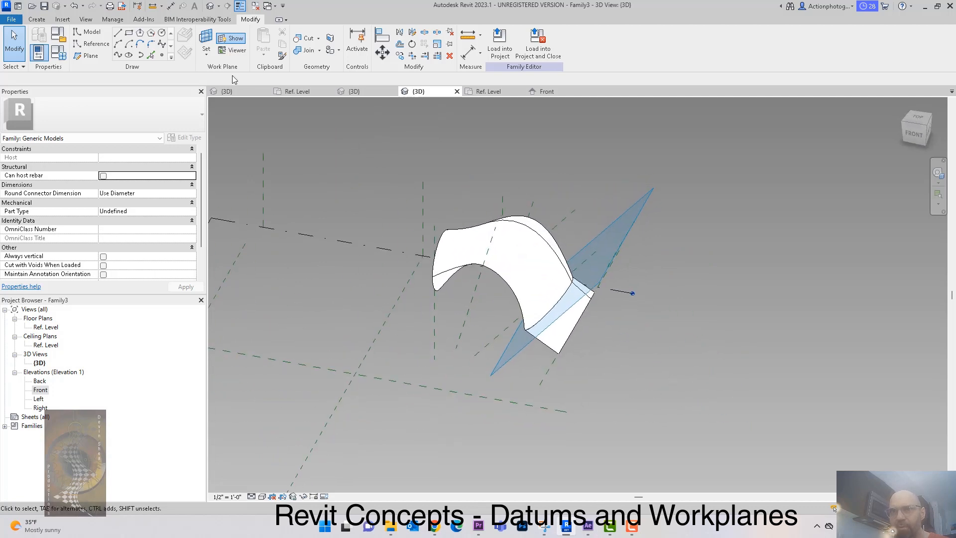
key(l)
key(i)
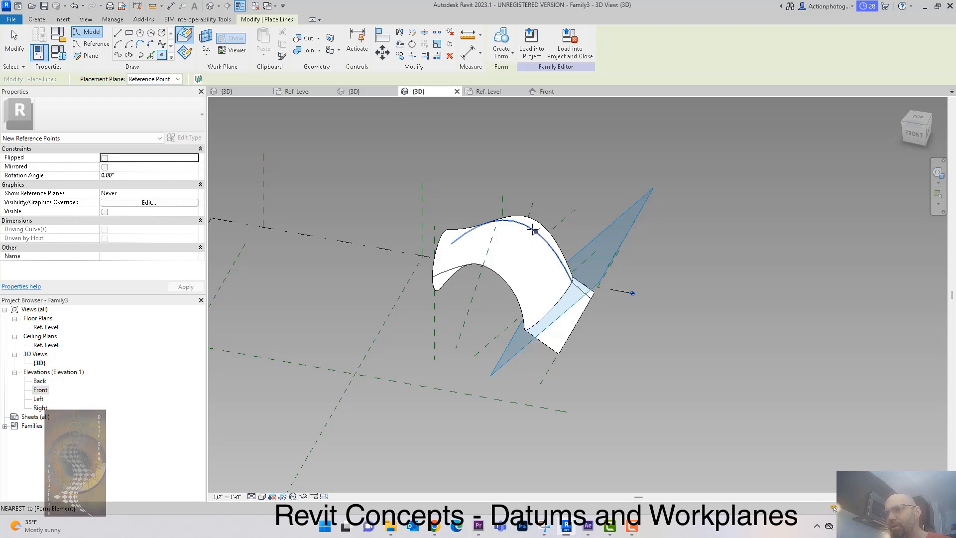
click(555, 254)
key(Escape)
click(556, 254)
click(547, 43)
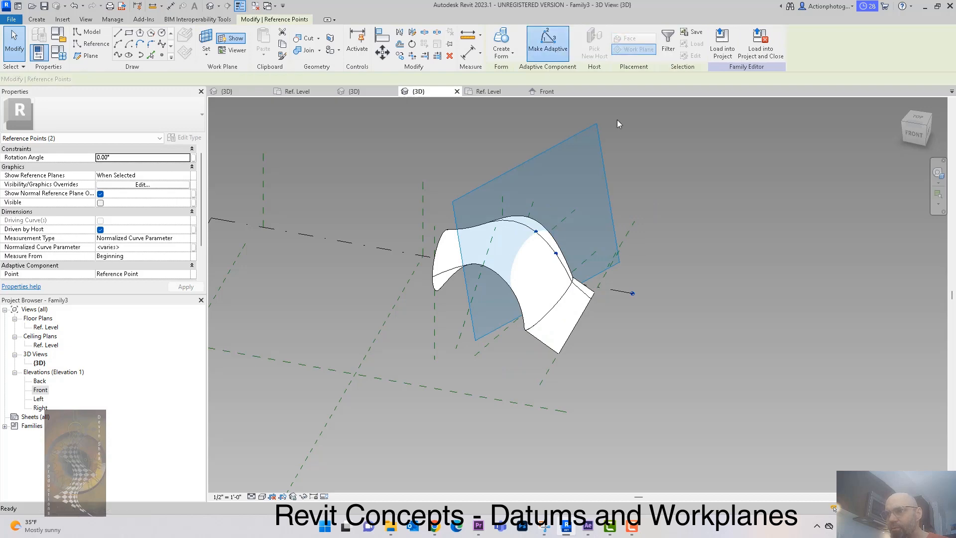
click(727, 312)
- Select the upper lengthwise edge of the lofted form and divide it as a path
shift+middle_drag(688, 340, 661, 348)
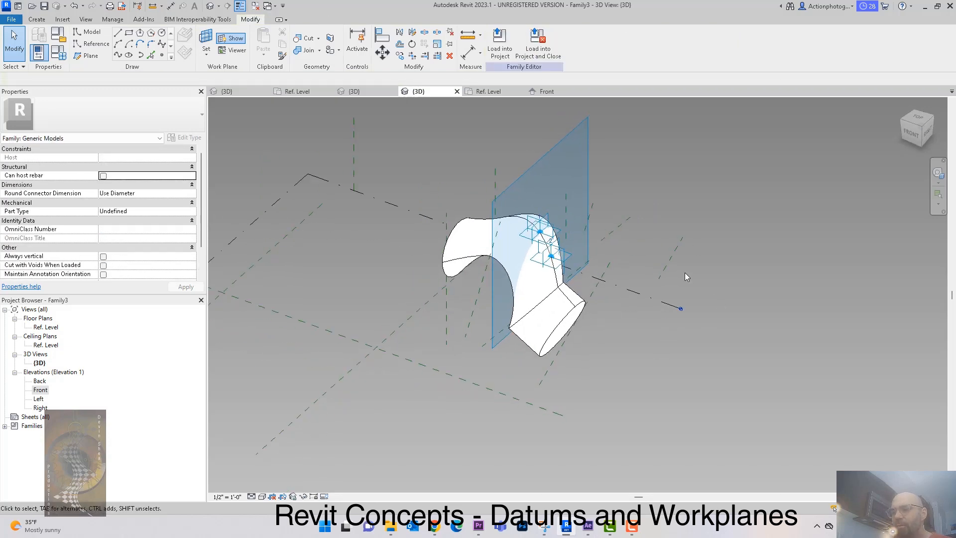
scroll(685, 273, up, 2)
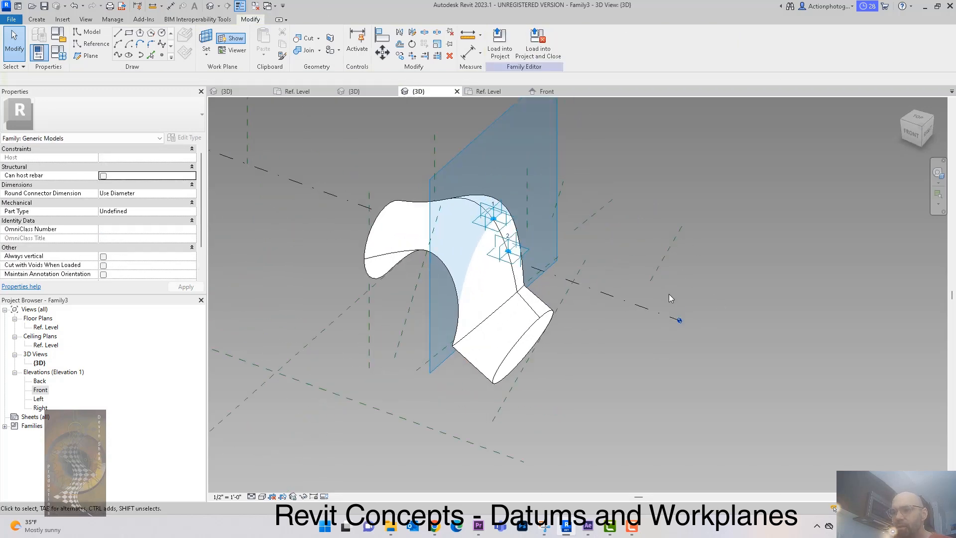
click(474, 208)
click(554, 45)
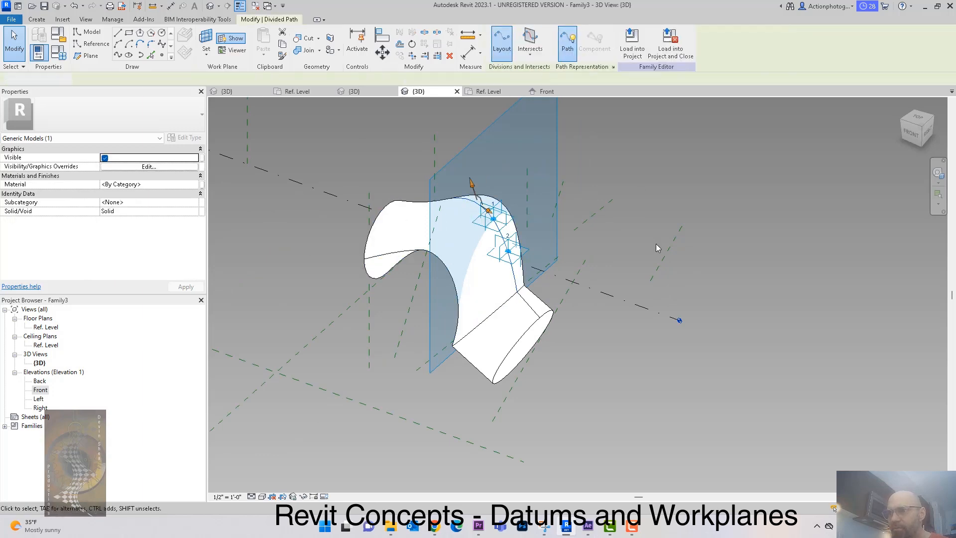
- Place a reference point on a node of the divided path near the form's crest and make it adaptive
shift+middle_drag(660, 261, 576, 216)
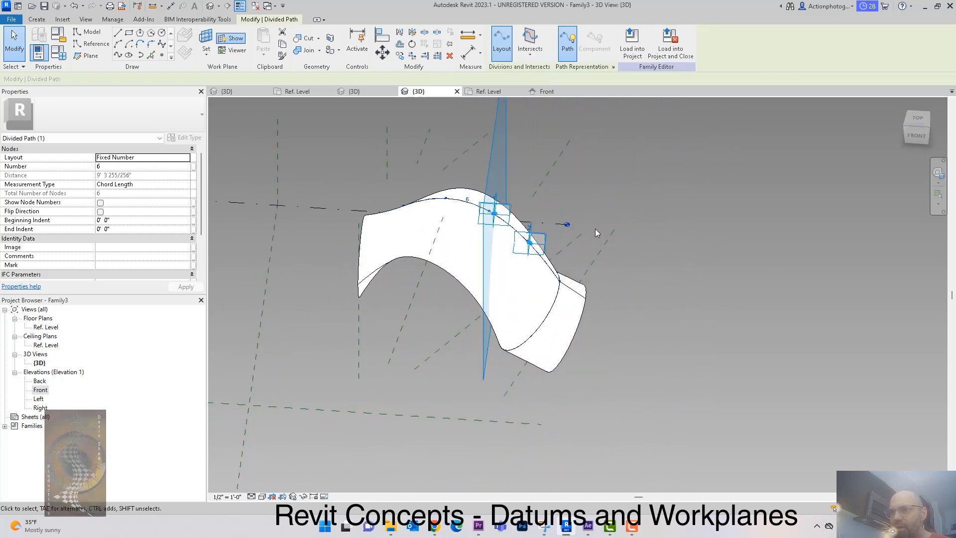
scroll(592, 236, up, 2)
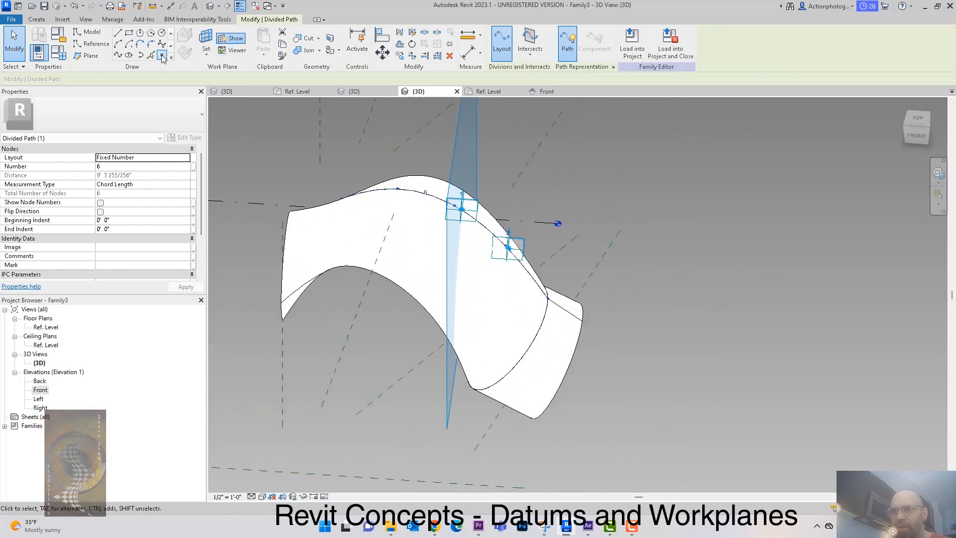
click(162, 56)
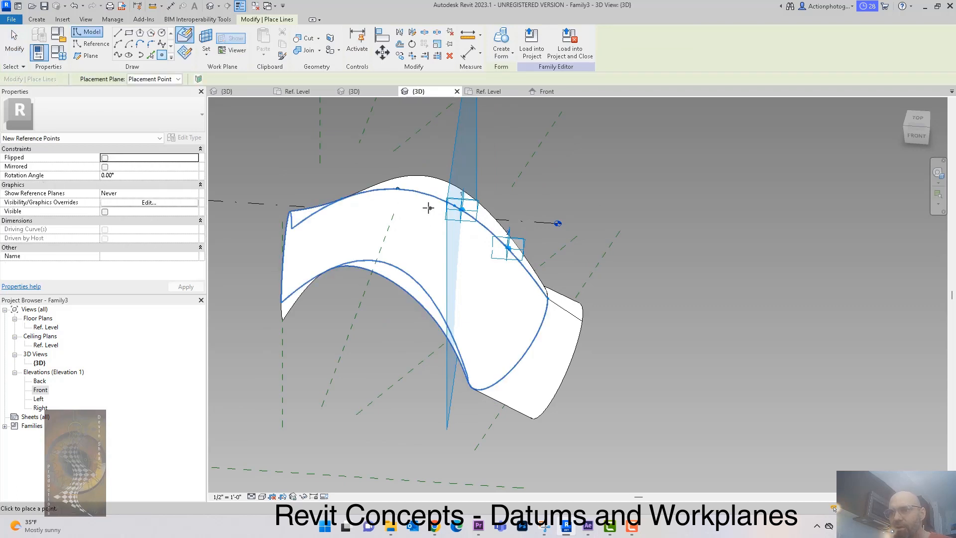
key(Escape)
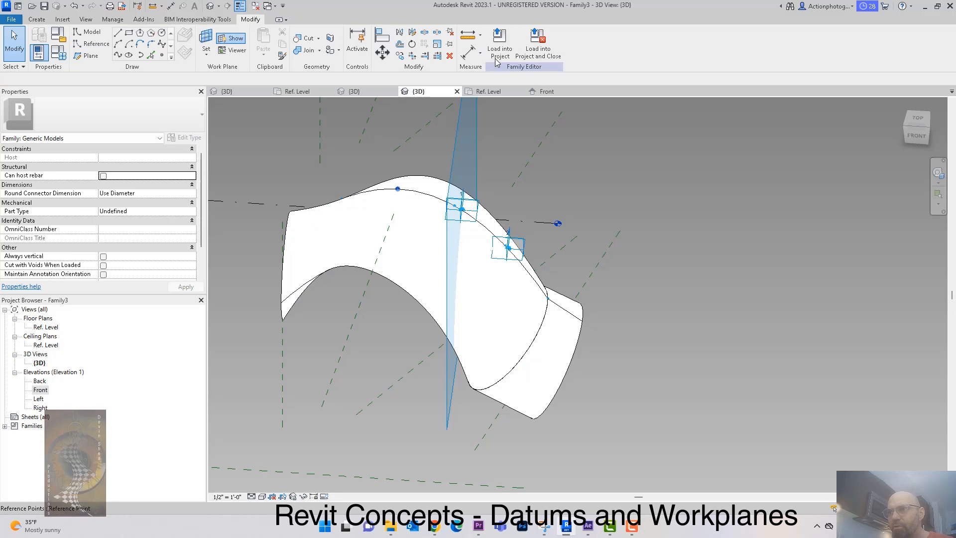
click(397, 189)
click(548, 40)
shift+middle_drag(689, 279, 672, 248)
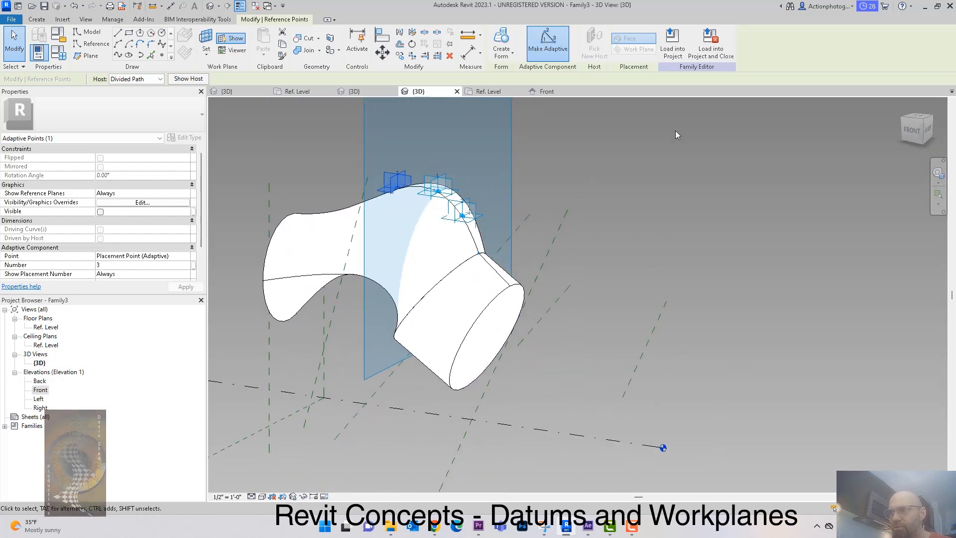
- Load Family3 into Project1 and place it on the sloping wall's face plane with three adaptive placement points
click(680, 52)
click(452, 337)
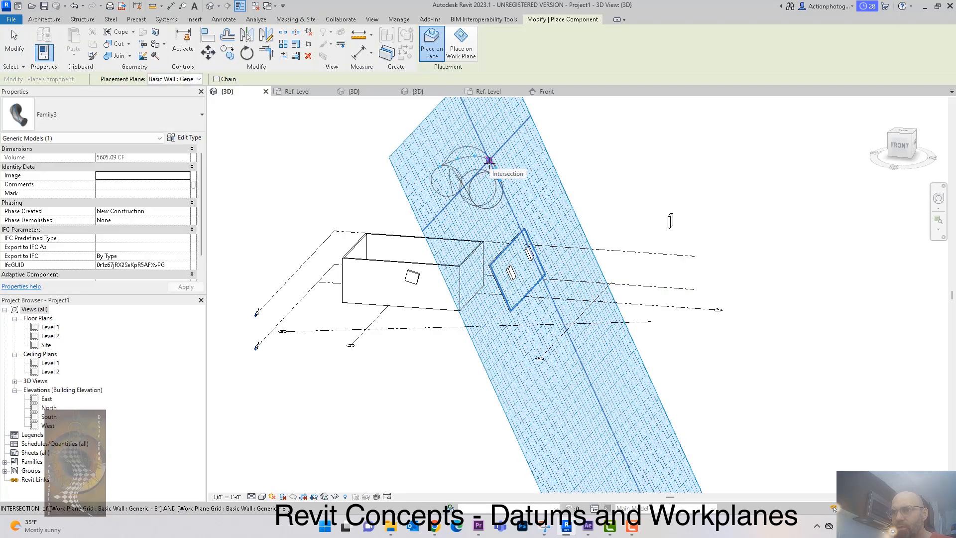
click(489, 163)
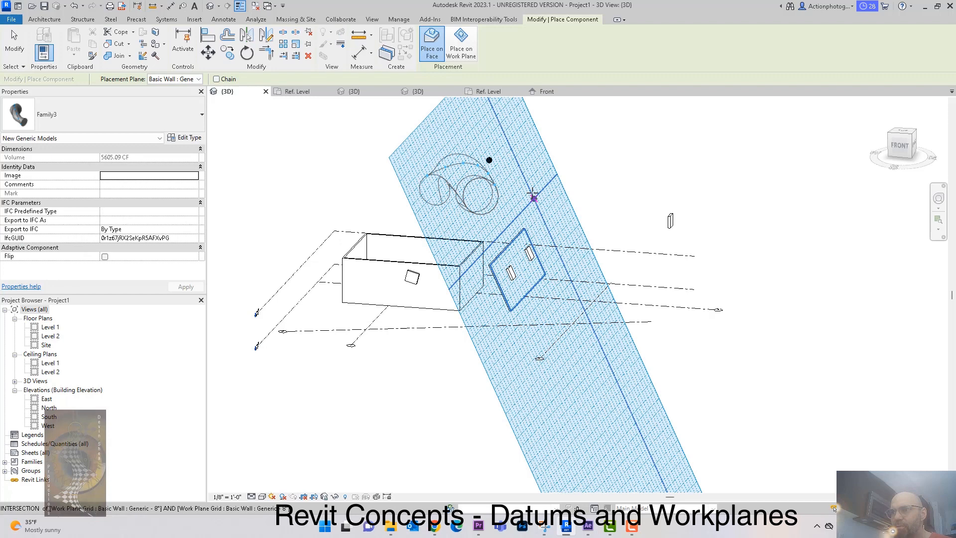
click(530, 190)
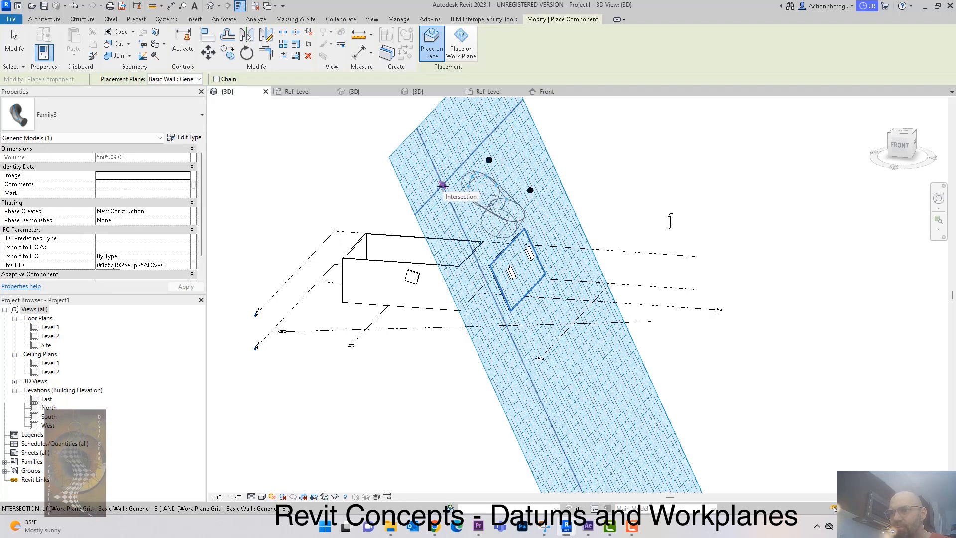
click(442, 185)
key(Escape)
key(Escape)
- Turn off the work plane display in the project's 3D view
shift+middle_drag(576, 178, 503, 253)
scroll(584, 209, up, 3)
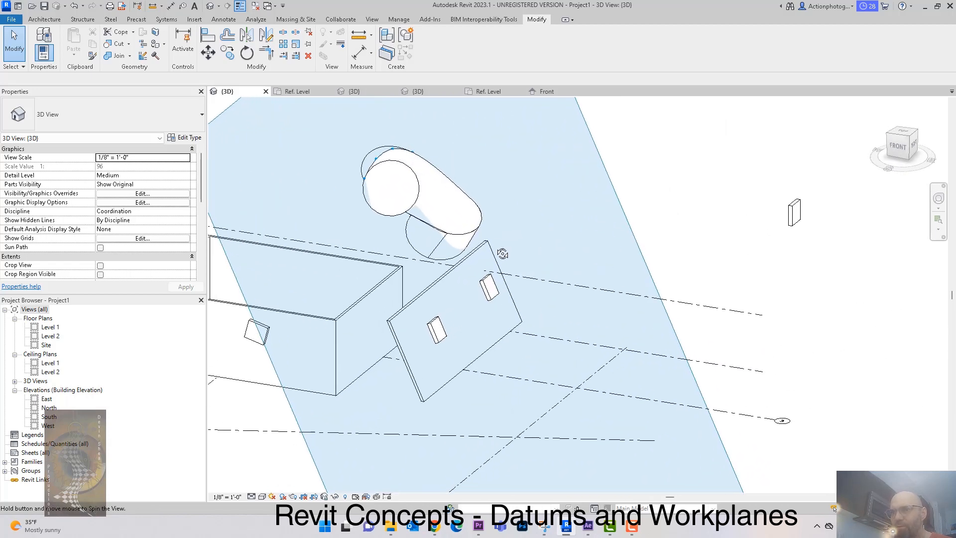
click(44, 19)
click(774, 52)
shift+middle_drag(707, 199, 687, 205)
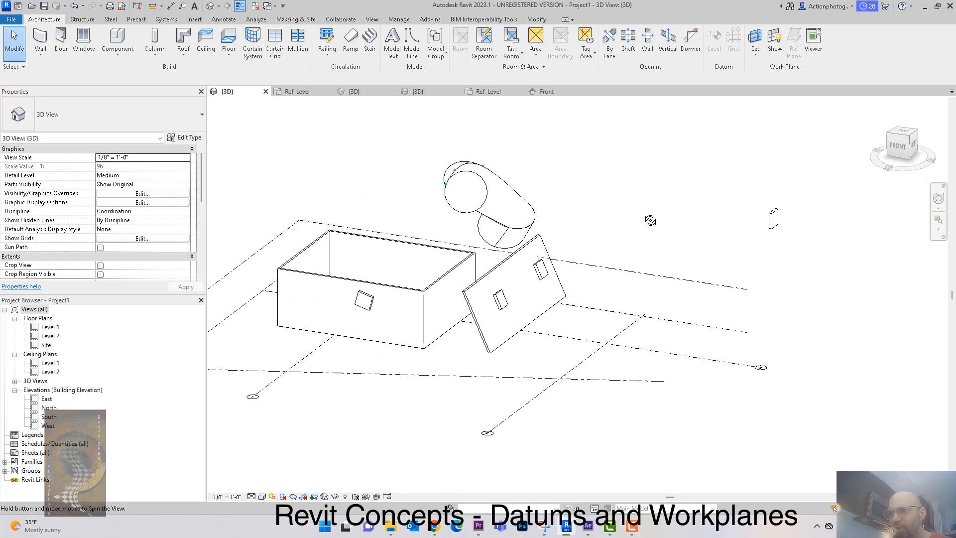
- Examine a block hosted on the sloping wall, the placed Family3 component and grid 2 by selecting them in turn
click(539, 275)
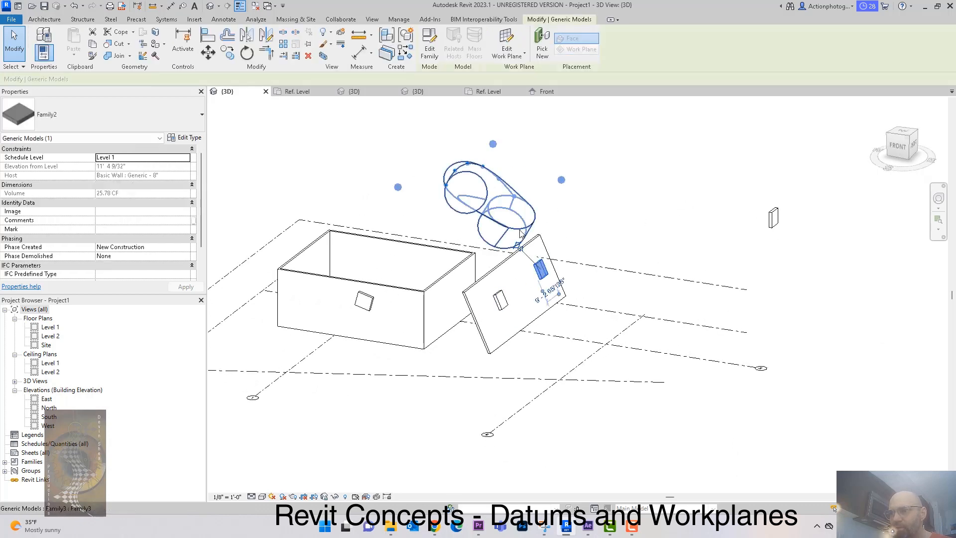
click(519, 233)
click(610, 196)
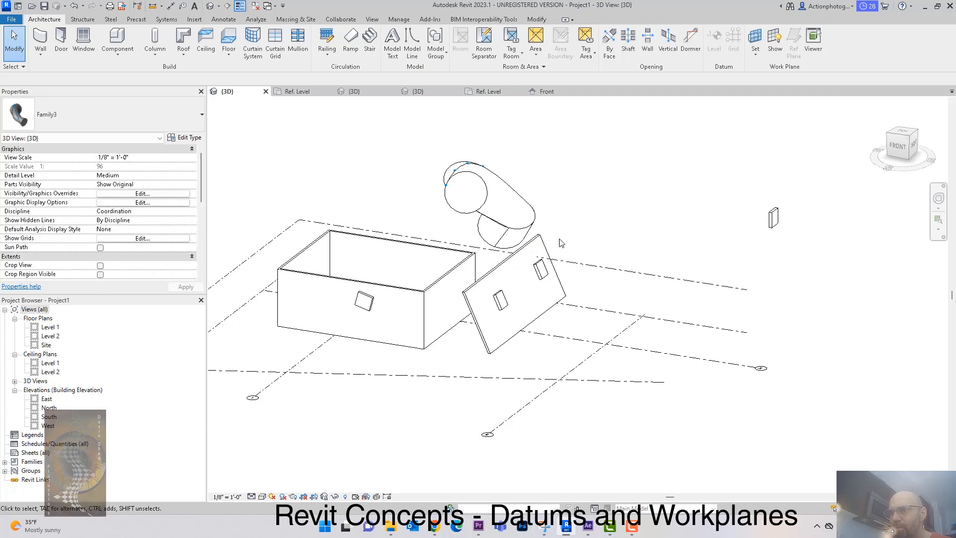
click(541, 280)
click(636, 166)
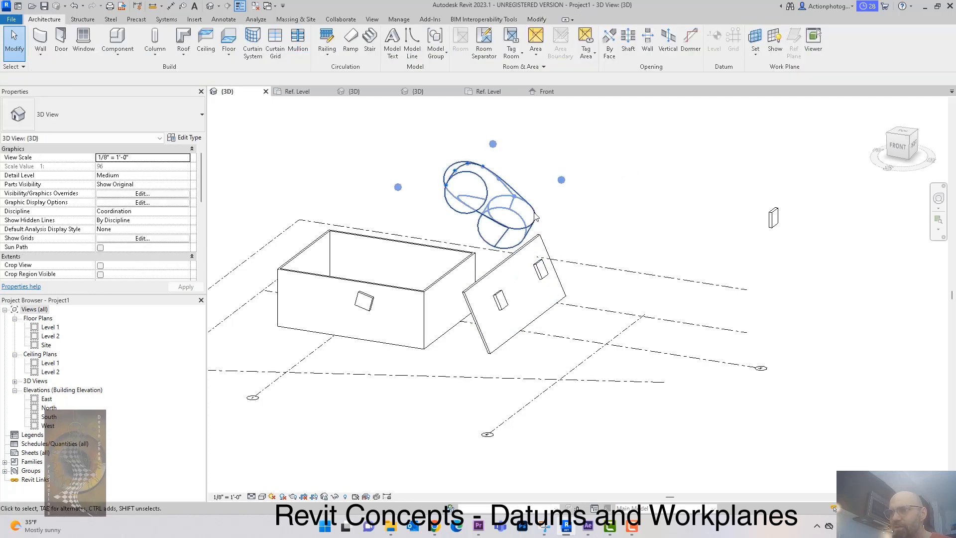
click(622, 334)
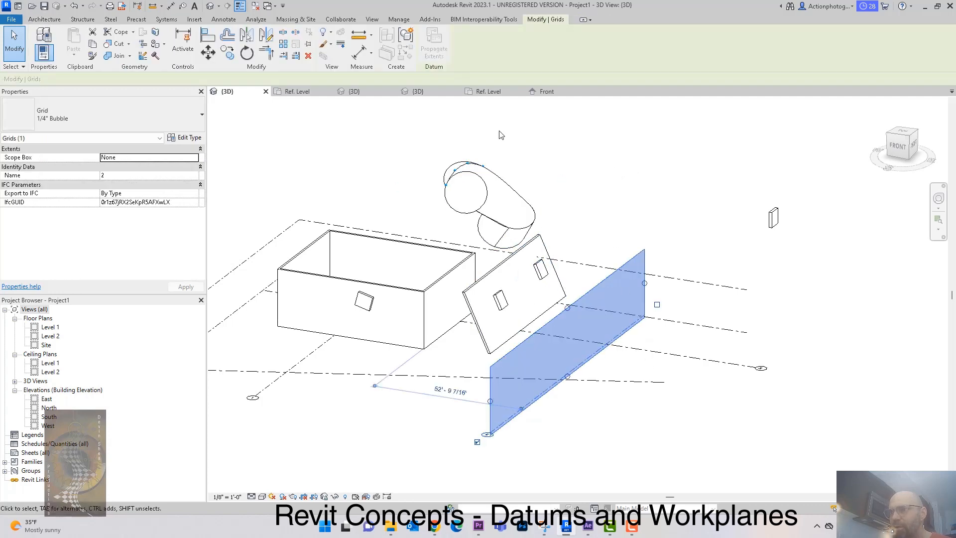
click(56, 21)
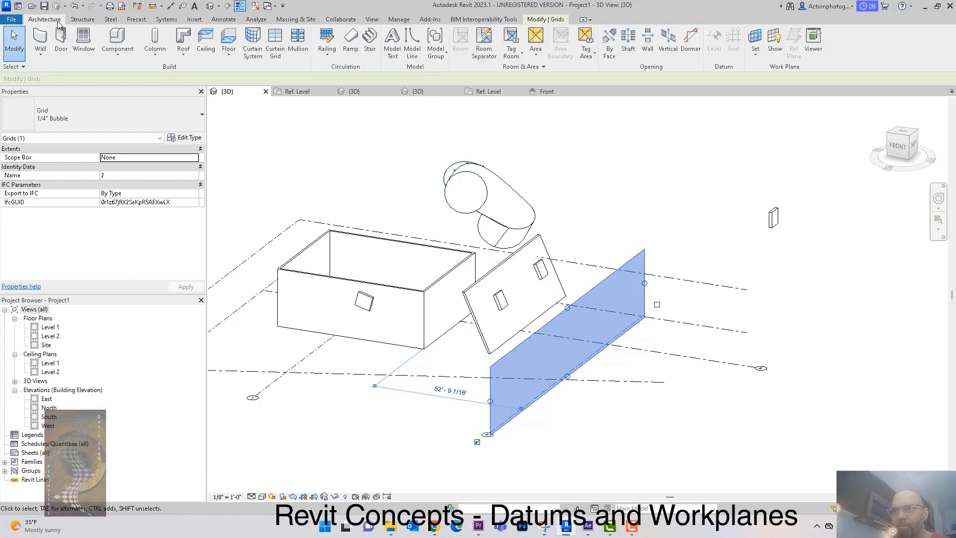
- Set the work plane to the round end face of the Family3 component by picking the plane, and turn on its display
click(759, 42)
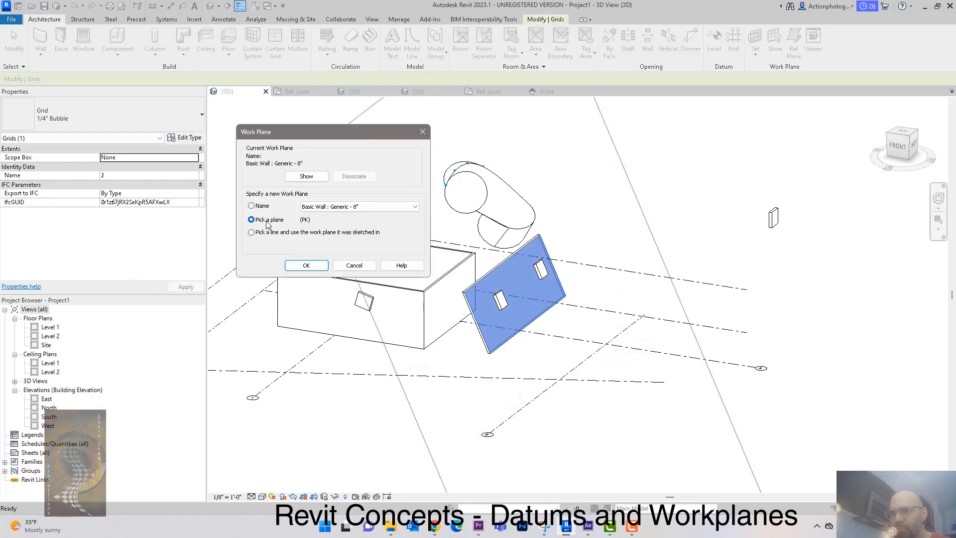
click(309, 266)
click(480, 180)
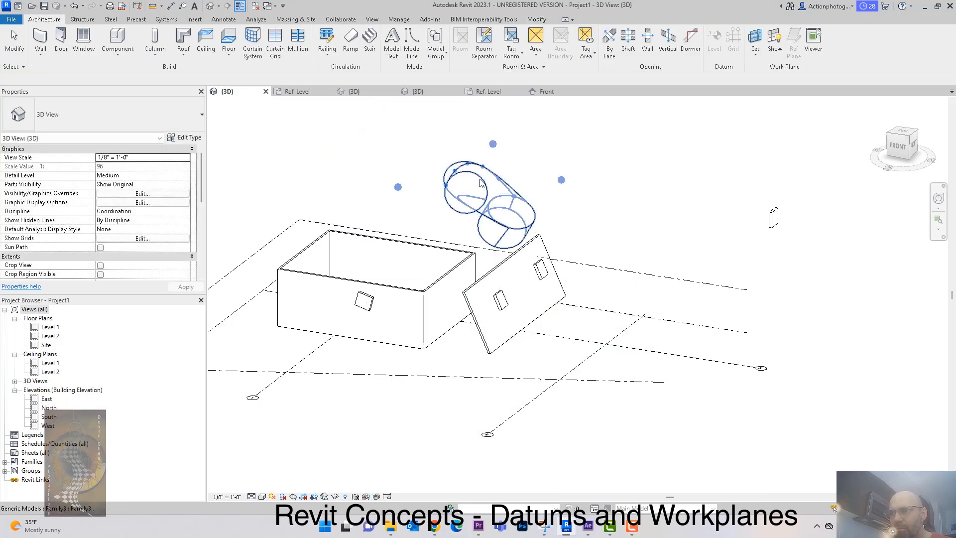
click(777, 46)
shift+middle_drag(570, 190, 645, 179)
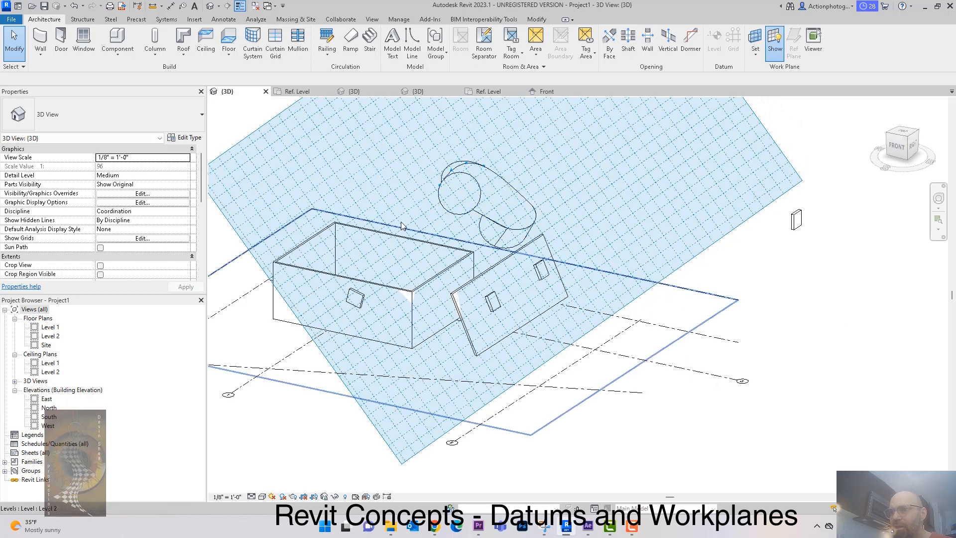
- Open the Workplane Viewer, enlarge its window and get a close view of the Family3 component in it
click(813, 48)
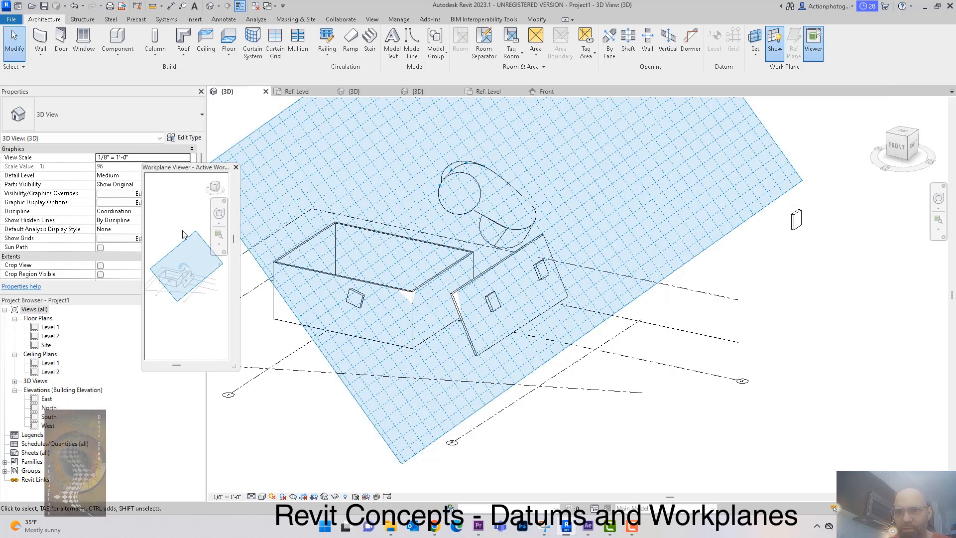
drag(203, 171, 188, 152)
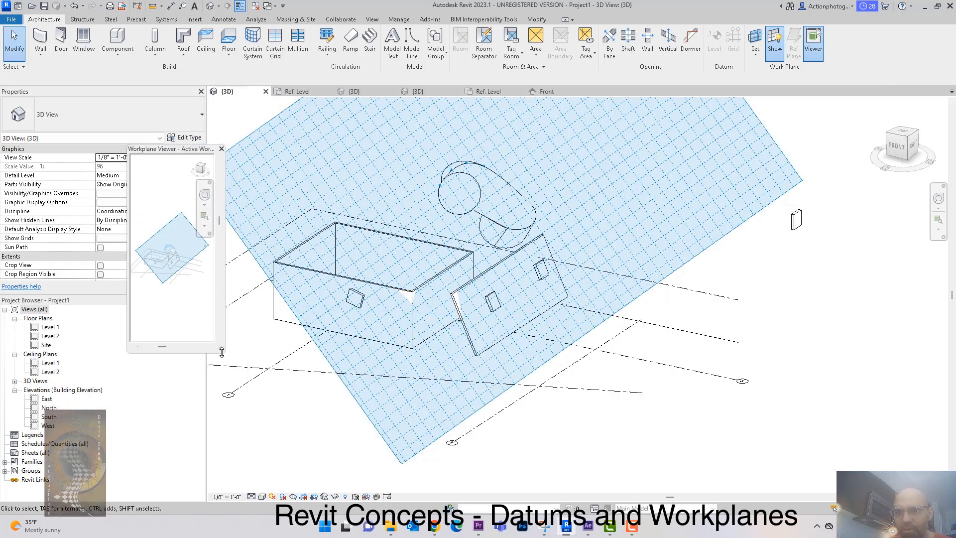
drag(224, 352, 307, 401)
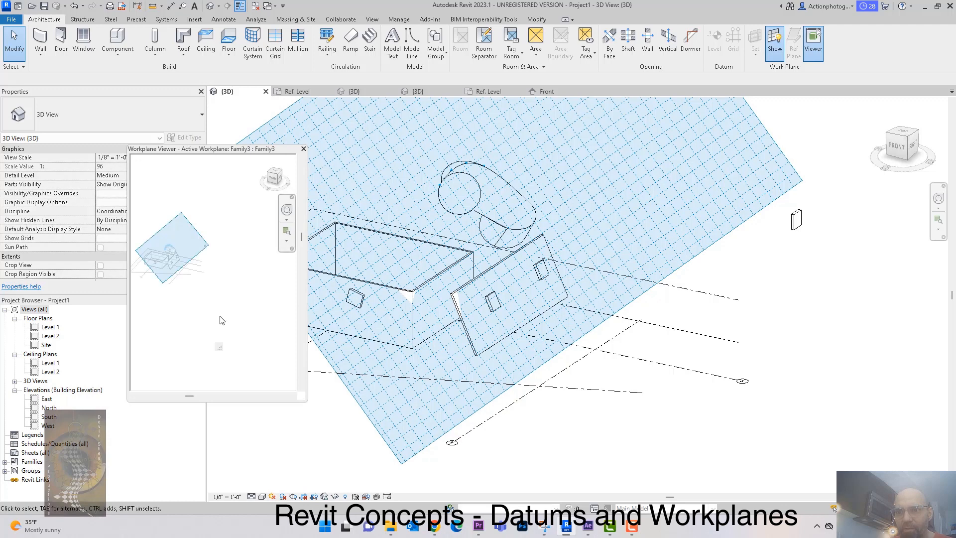
scroll(194, 288, up, 3)
scroll(188, 269, up, 4)
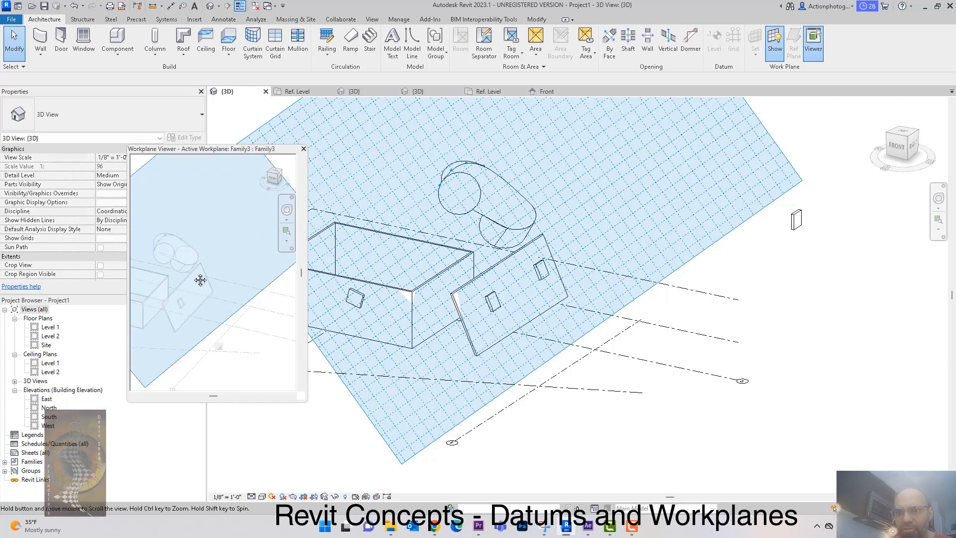
scroll(213, 261, up, 3)
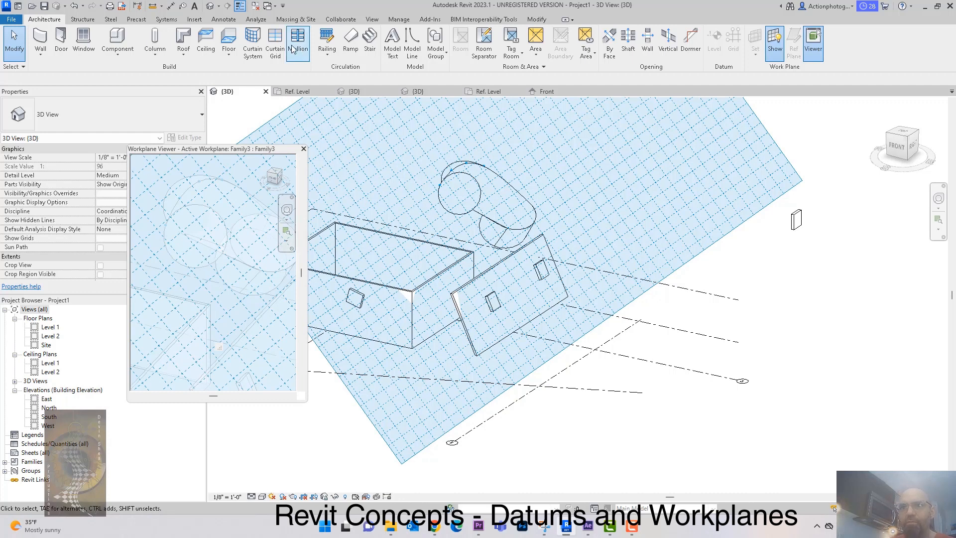
- Start an in-place model in the Generic Models category under the name Generic Models 1, without saving the project
click(124, 54)
click(126, 95)
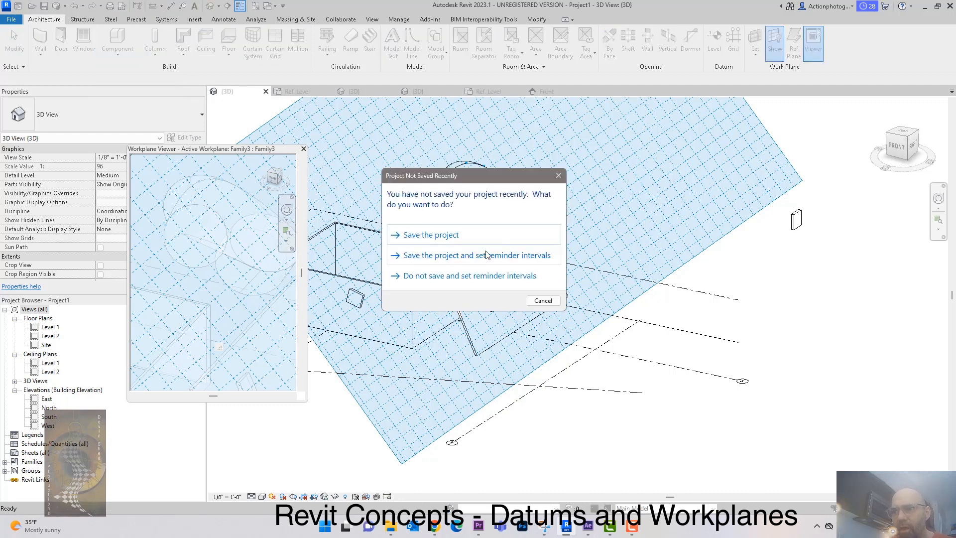
click(535, 301)
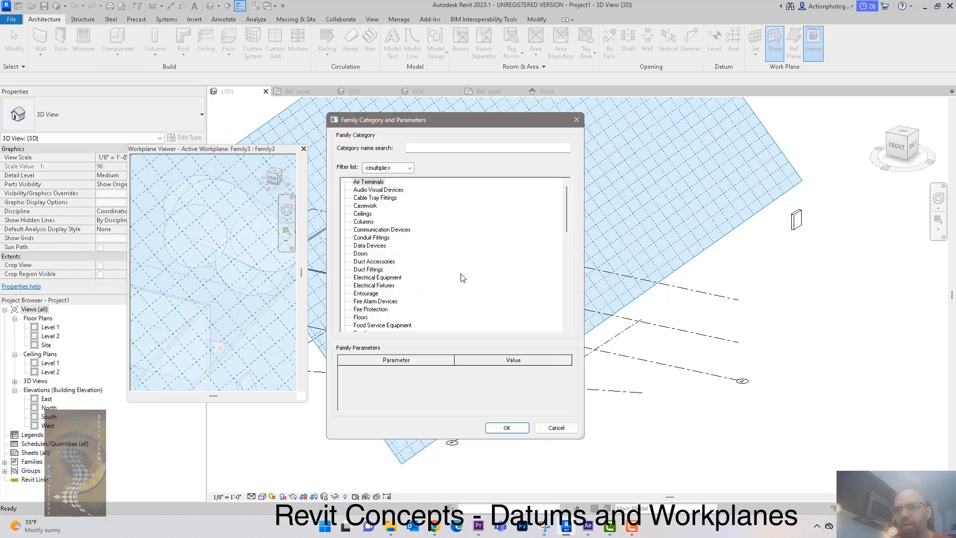
click(364, 222)
click(371, 271)
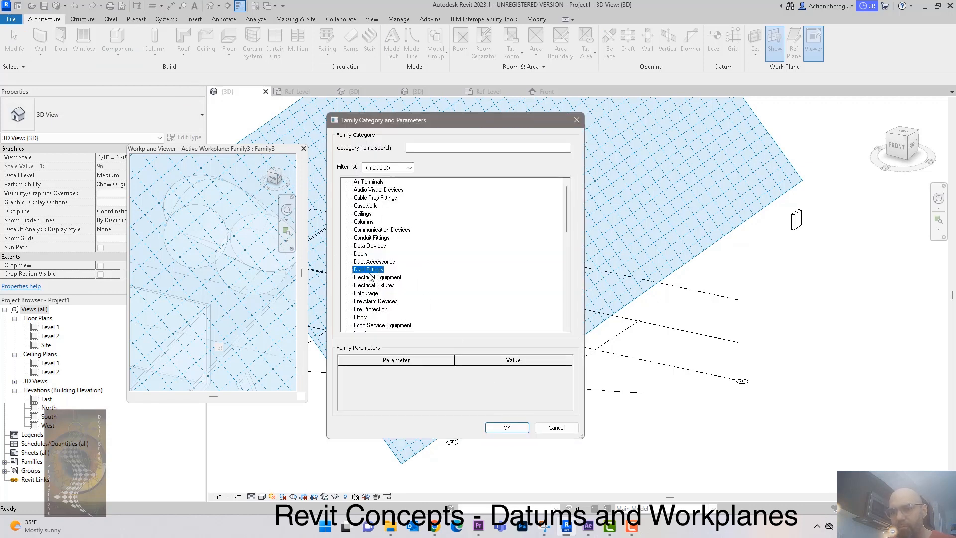
scroll(372, 278, down, 1)
click(374, 318)
click(506, 427)
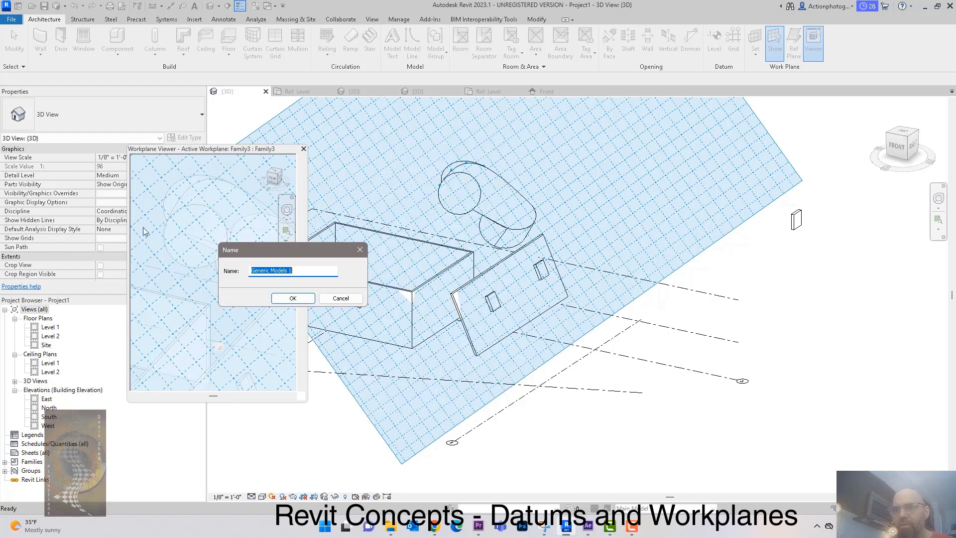
click(288, 297)
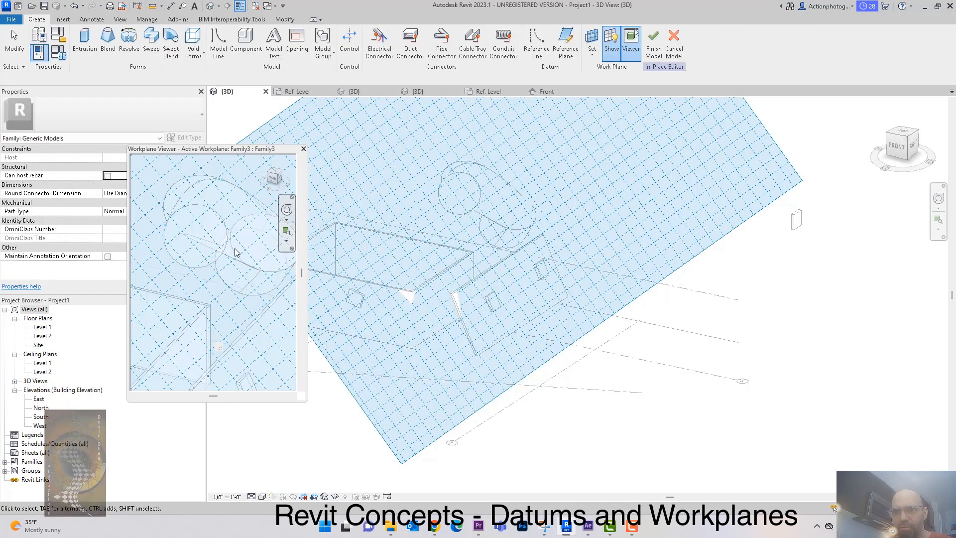
- Extrude the circle picked from the edges of Family3's round end face to 1' 0", and finish the in-place model without the Workplane Viewer
click(85, 42)
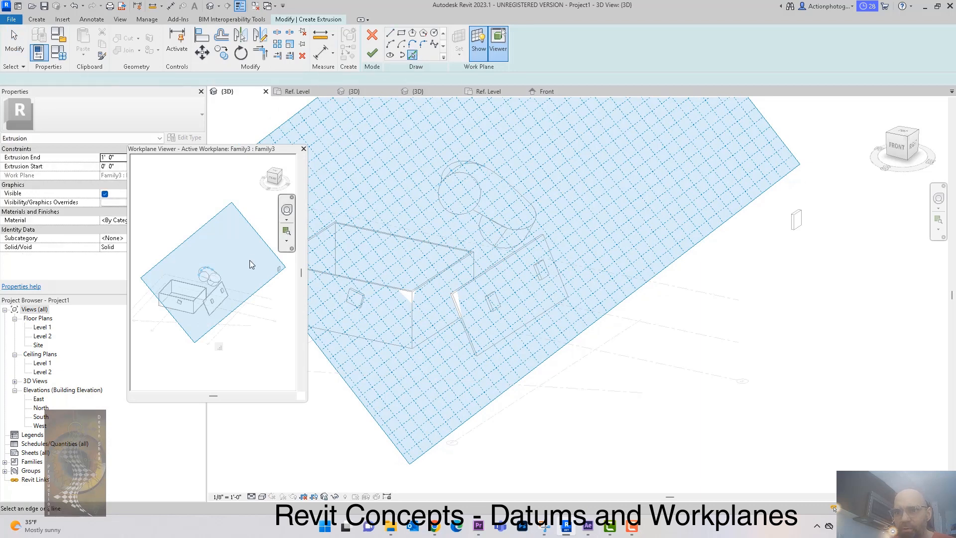
scroll(216, 282, up, 5)
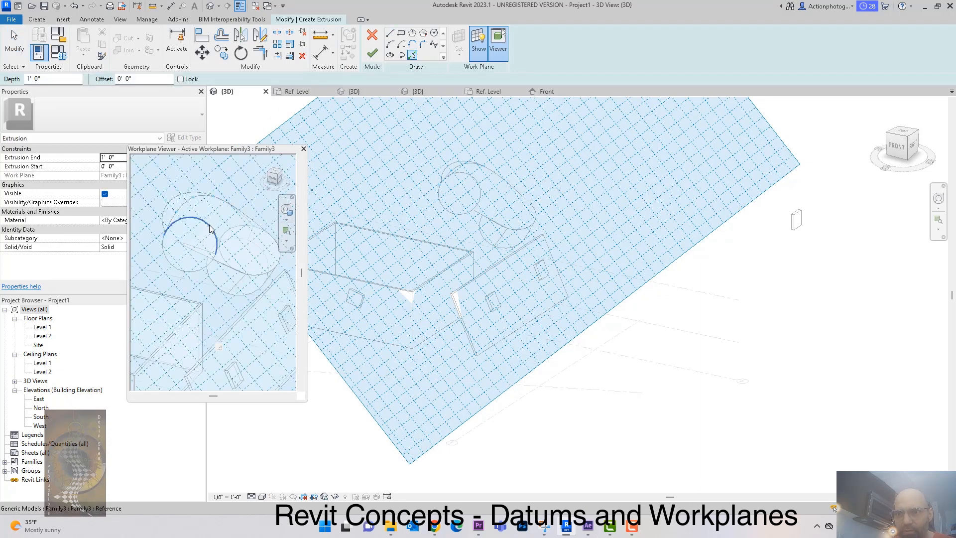
click(199, 270)
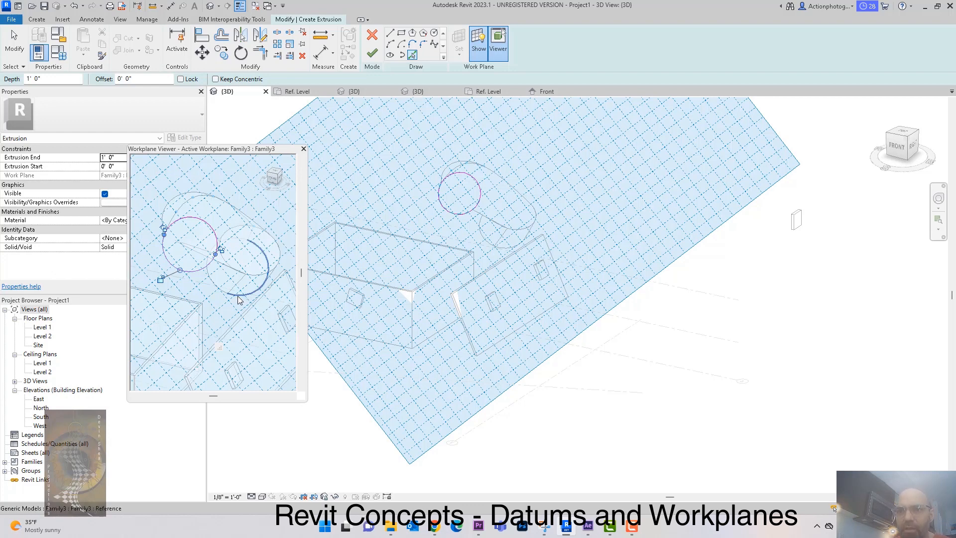
middle_drag(223, 307, 238, 312)
click(242, 254)
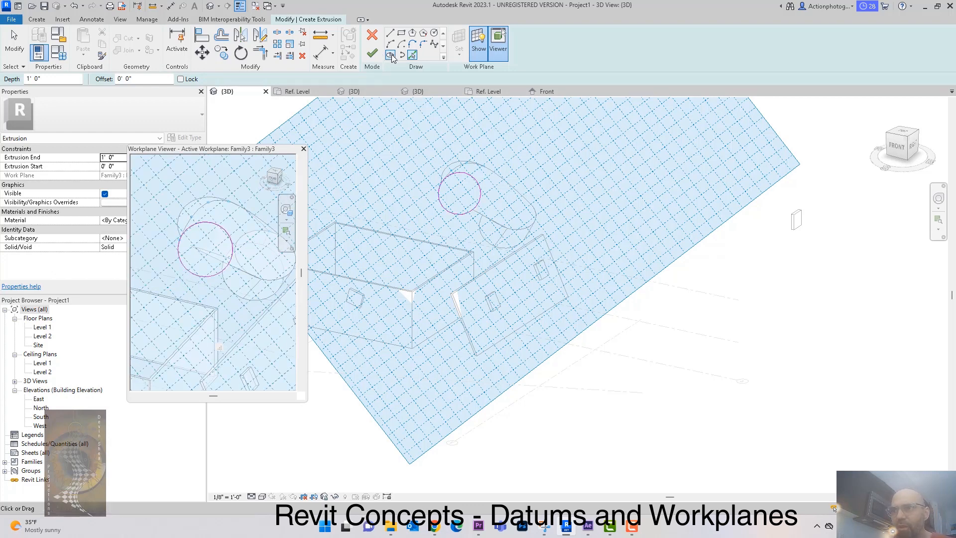
click(372, 53)
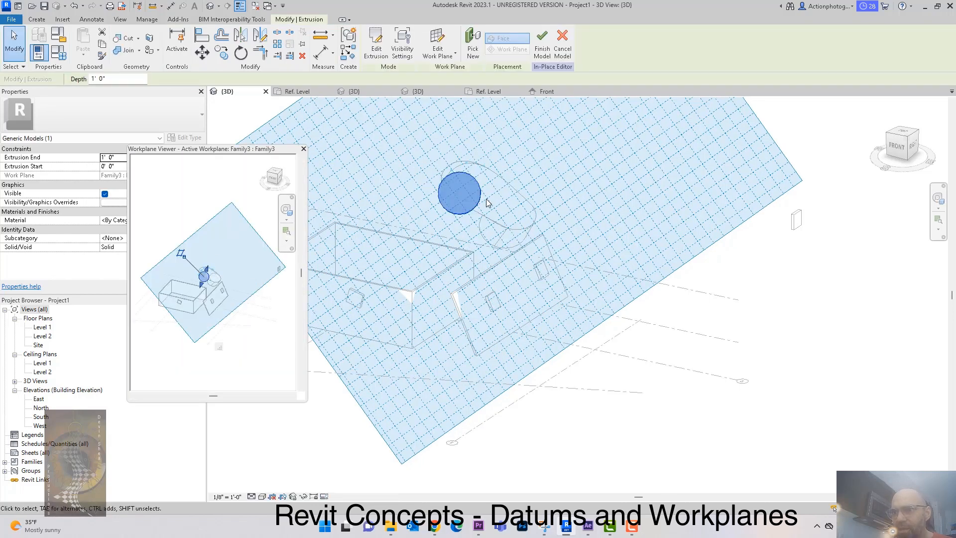
click(303, 149)
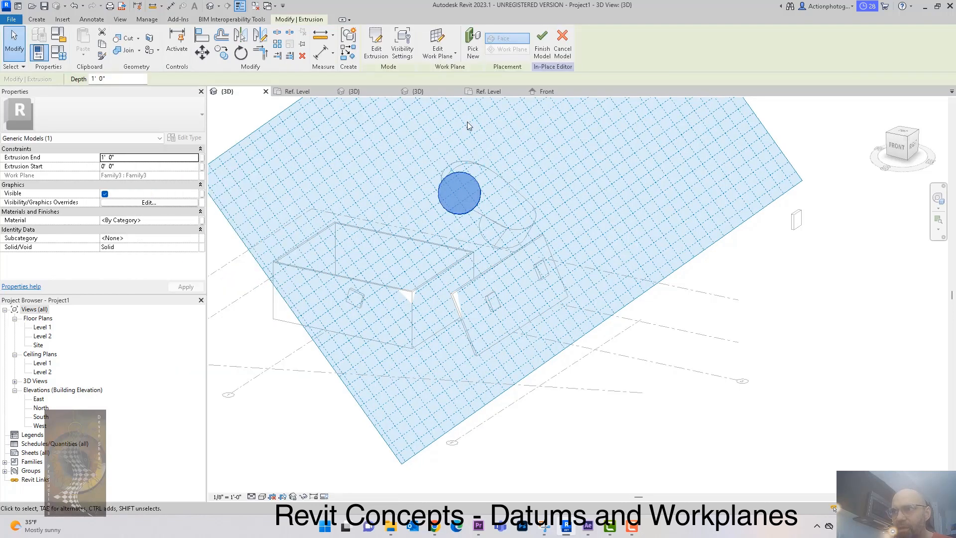
click(542, 44)
- Examine the new round extrusion on Family3's end face and its displayed work plane from several angles
shift+middle_drag(587, 214, 487, 168)
click(586, 184)
scroll(611, 215, up, 2)
drag(529, 144, 503, 143)
scroll(540, 261, down, 3)
shift+middle_drag(670, 307, 791, 343)
click(778, 339)
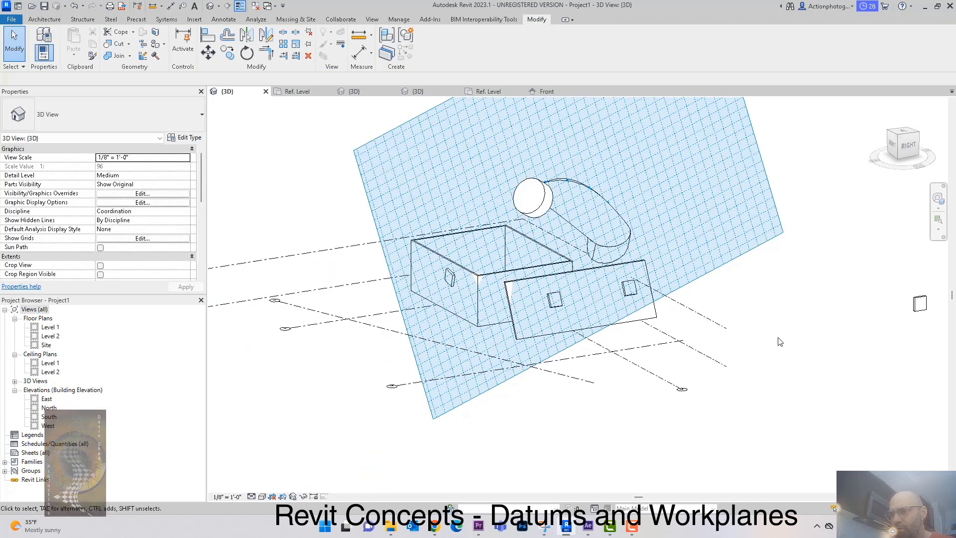
scroll(778, 338, down, 3)
shift+middle_drag(532, 372, 467, 382)
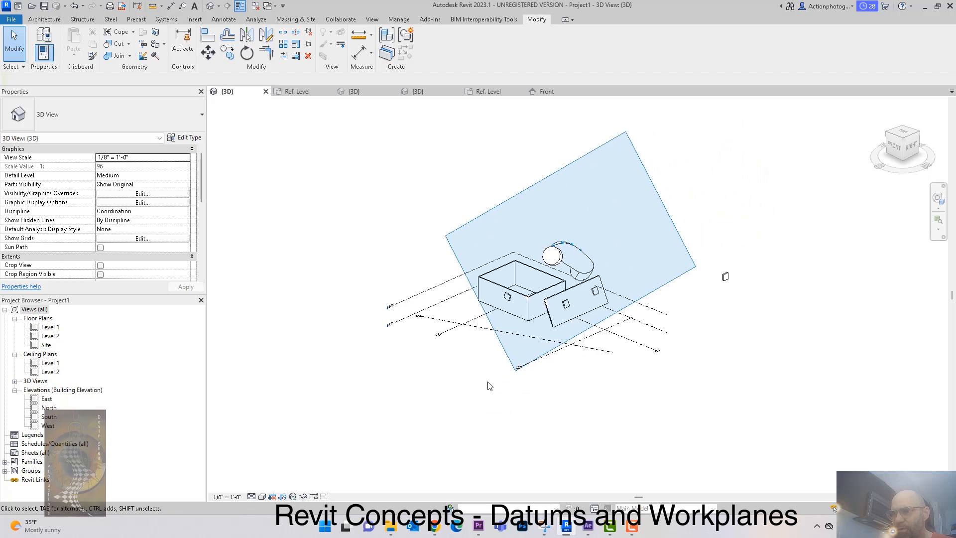
scroll(606, 405, up, 2)
shift+middle_drag(581, 366, 596, 383)
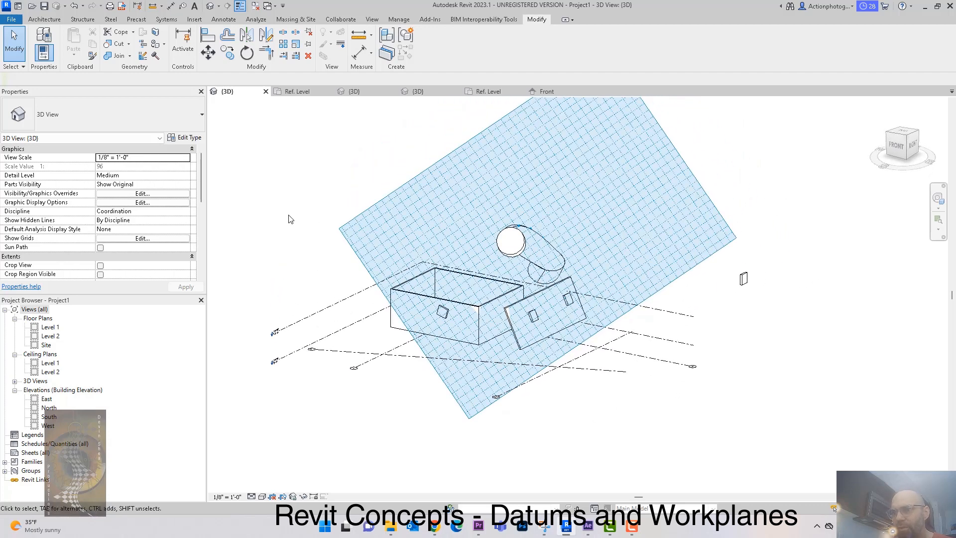
shift+middle_drag(738, 333, 796, 341)
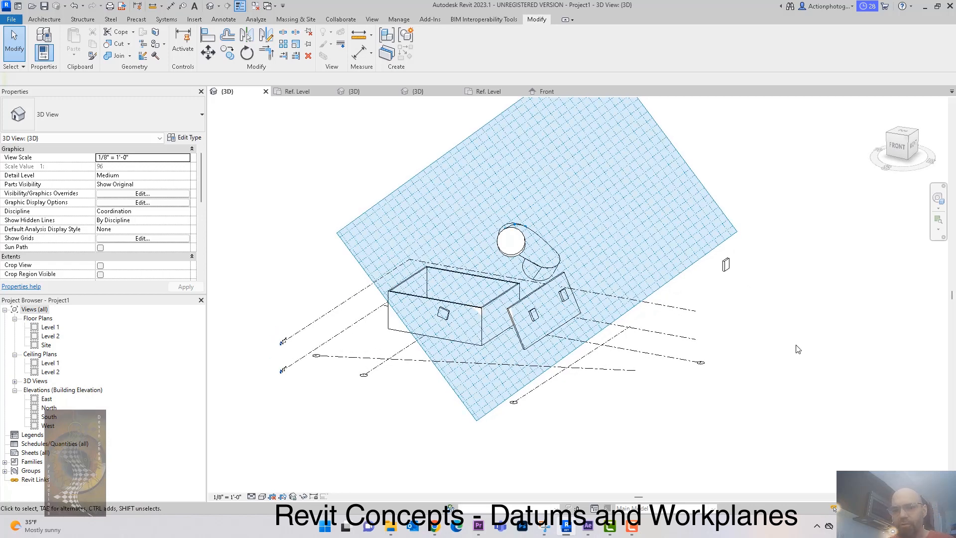
shift+middle_drag(797, 351, 734, 275)
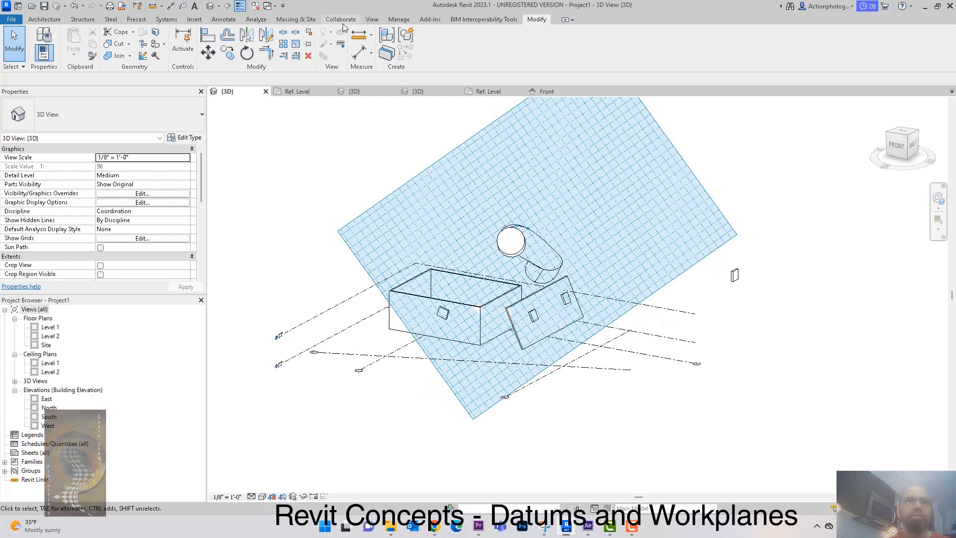